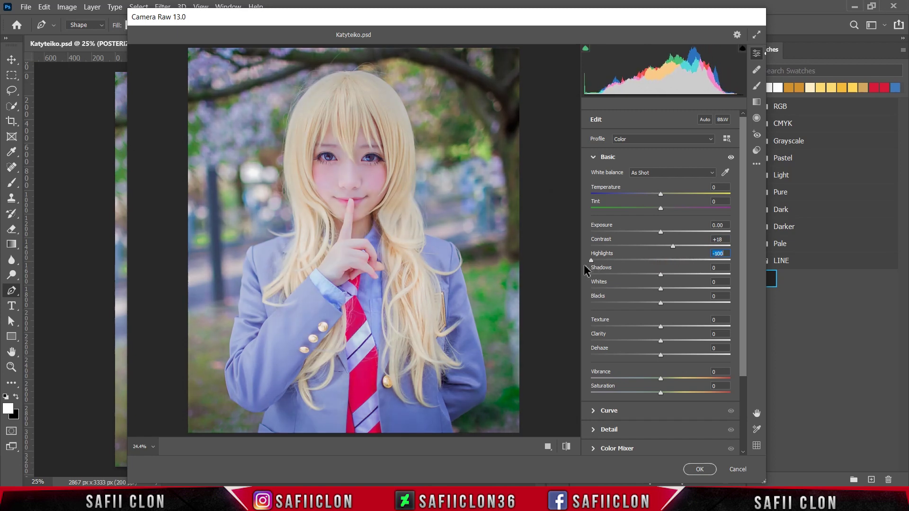
Step: Set the photo's Shadows to +49, Whites to -55, Blacks to -22, Texture to +30 and Clarity to +27
drag(661, 277, 679, 330)
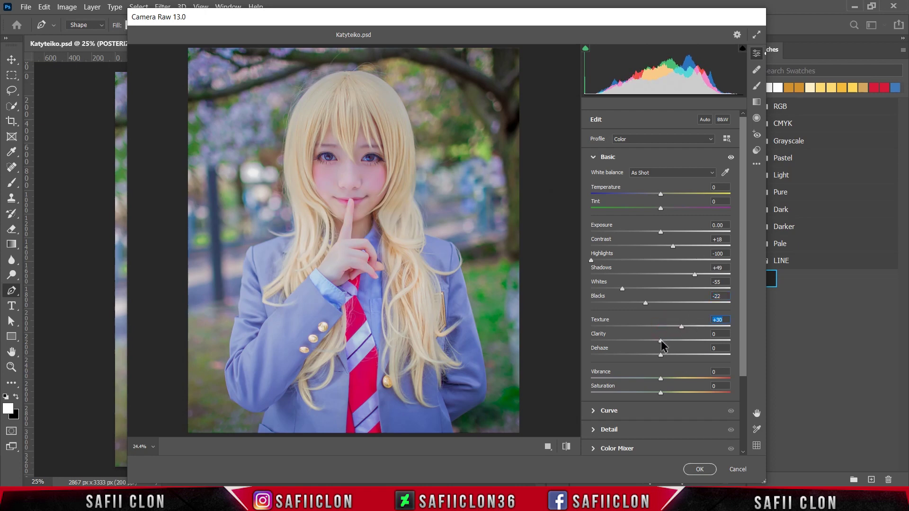
drag(662, 345, 677, 346)
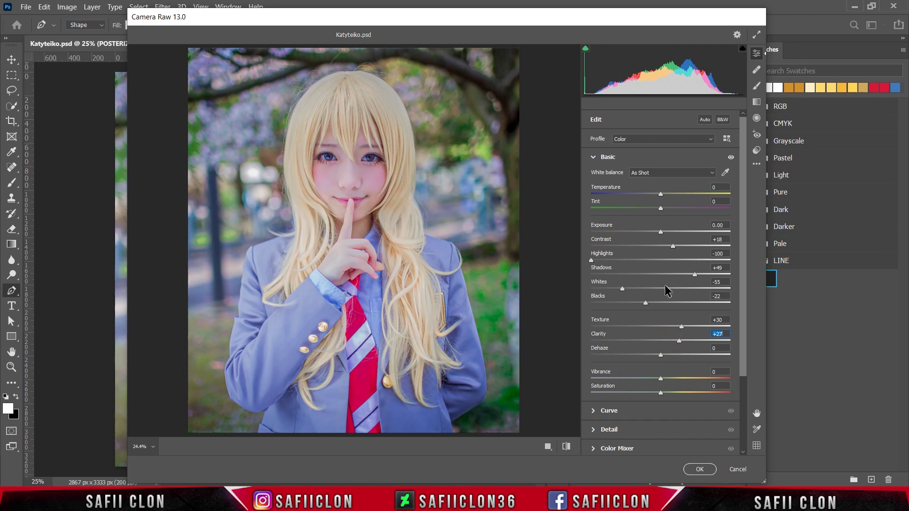
Step: Set the Color Mixer luminance to -18 for Reds, -16 for Oranges and -5 for Yellows
drag(744, 271, 700, 363)
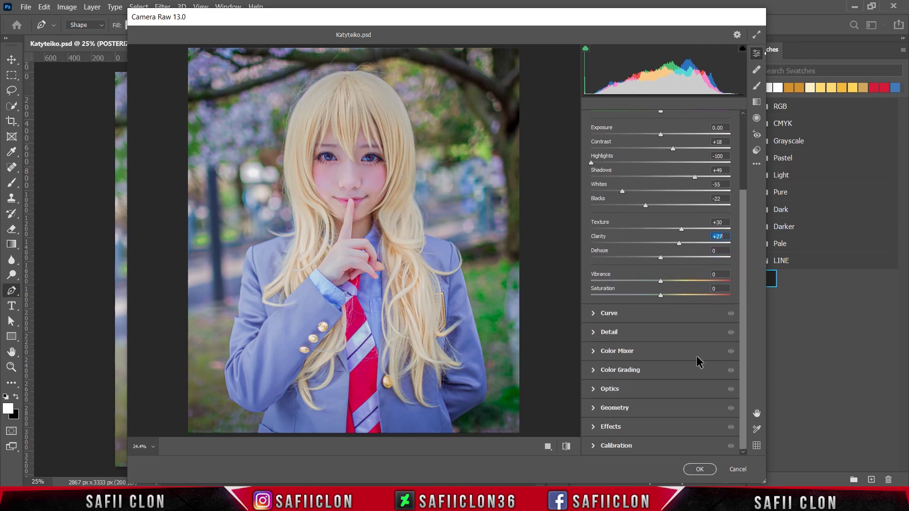
click(613, 351)
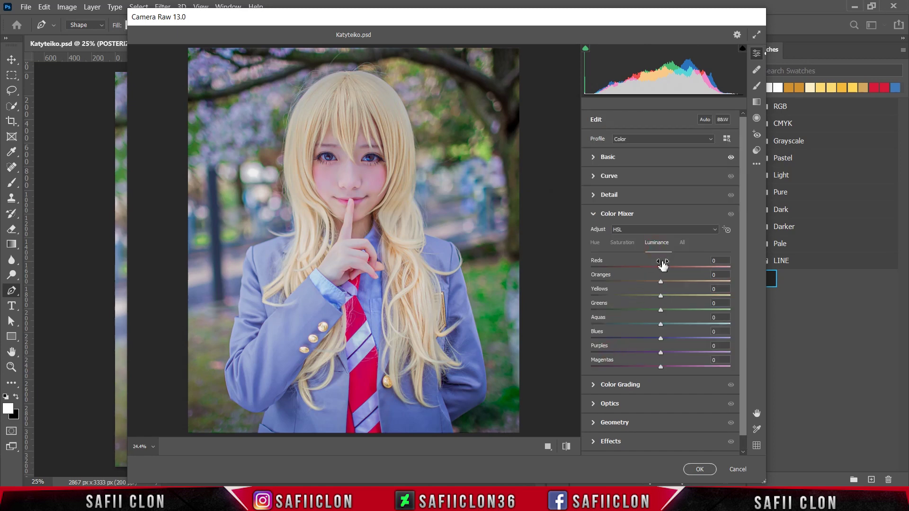
drag(660, 267, 651, 271)
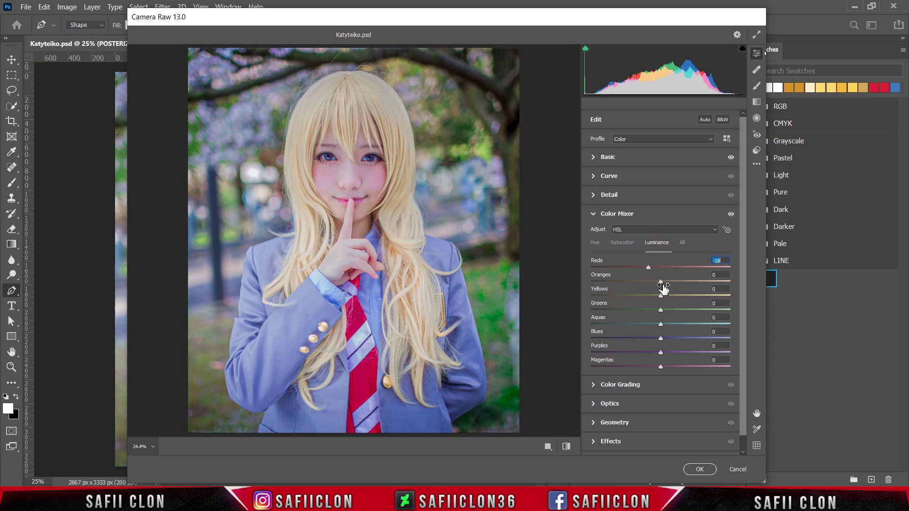
mouse_move(662, 283)
mouse_down()
mouse_move(645, 279)
mouse_move(652, 286)
mouse_up()
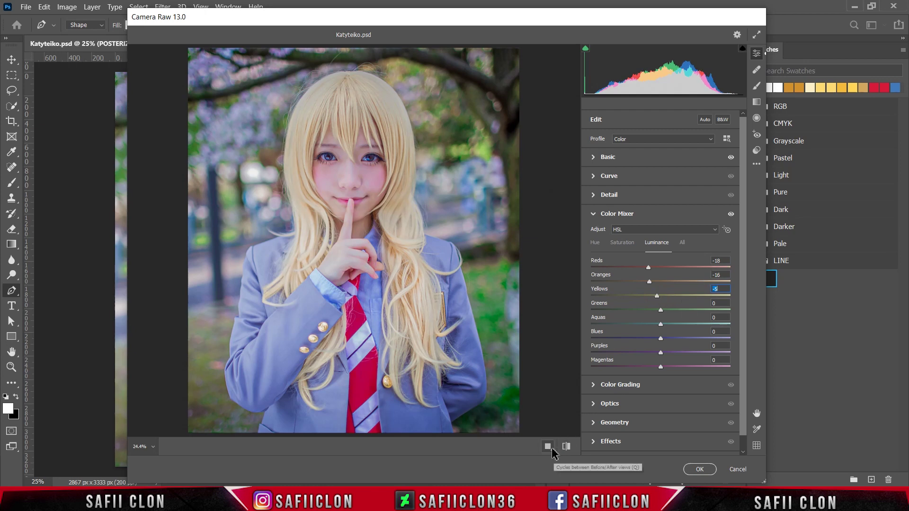
Step: Compare the photo before and after the corrections, return to the single view and apply the Camera Raw edits
click(566, 446)
click(521, 446)
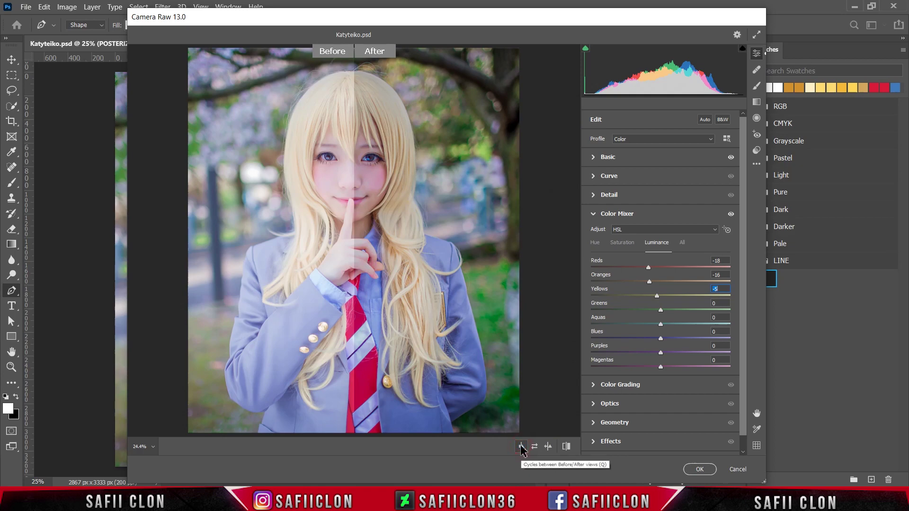
click(521, 447)
click(521, 447)
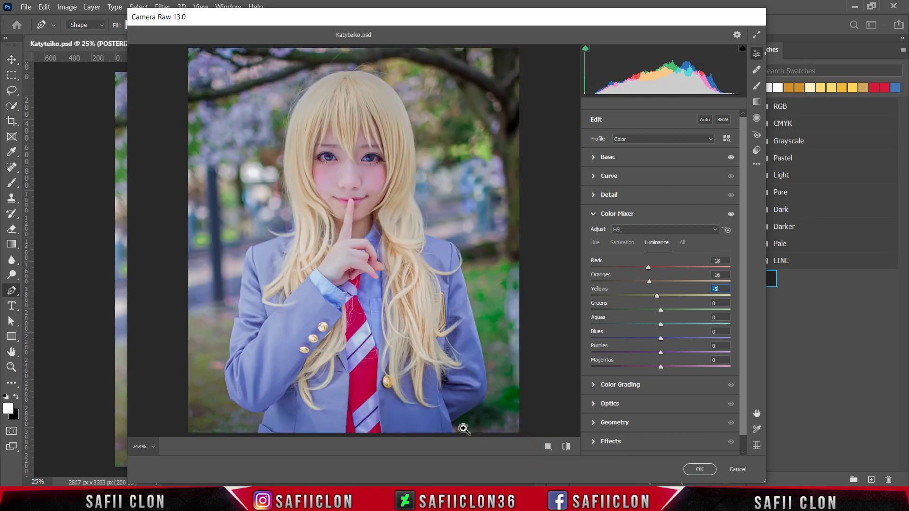
click(694, 470)
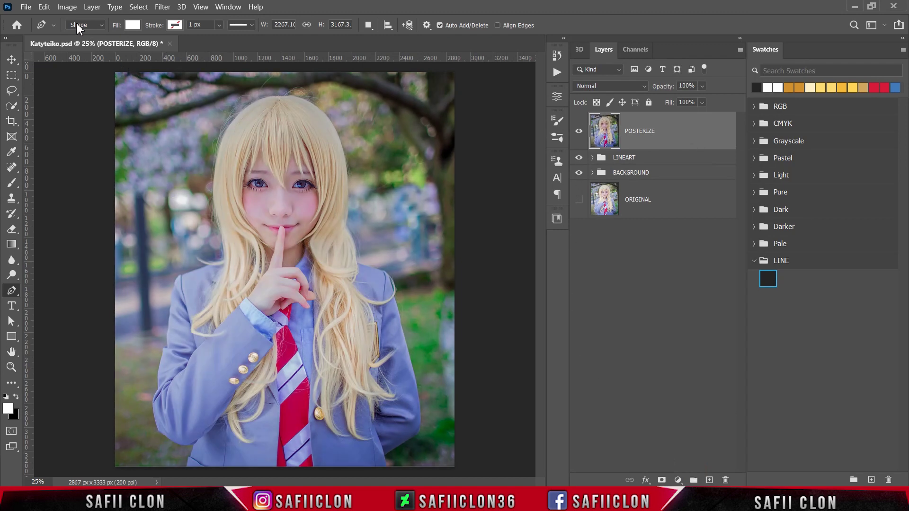
Step: Posterize the POSTERIZE layer with 13 levels and compare the canvas with that layer hidden and shown
click(67, 7)
mouse_move(88, 35)
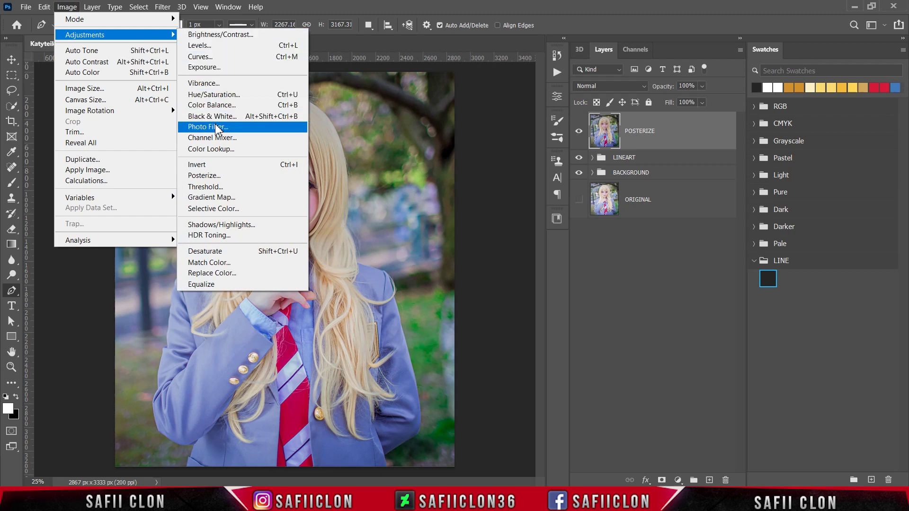
click(219, 177)
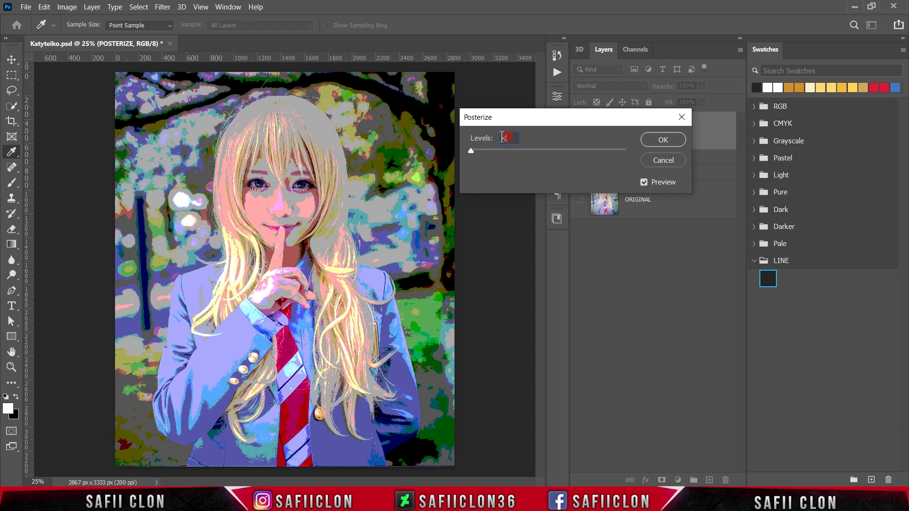
text(8)
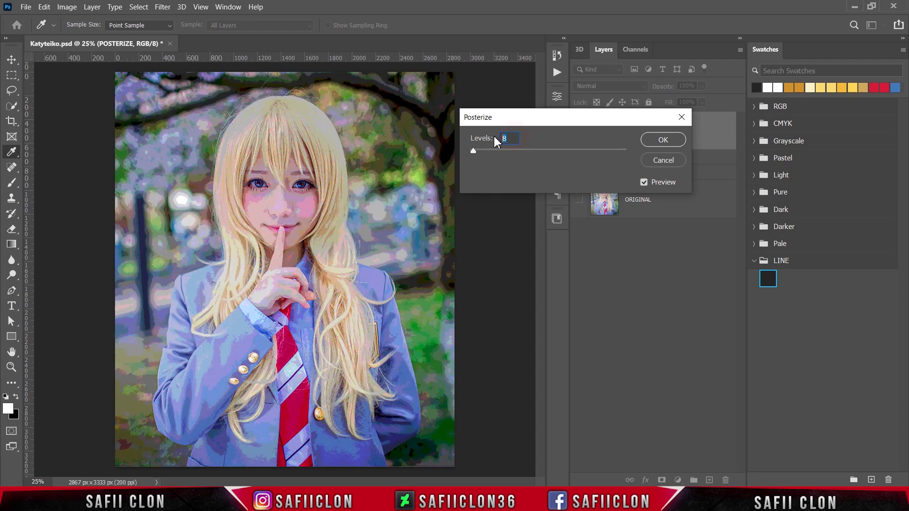
text(9)
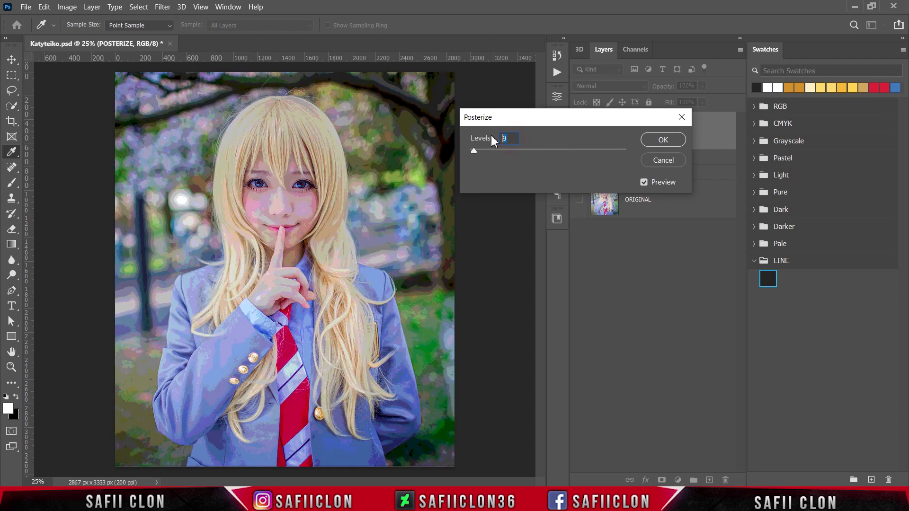
text(0)
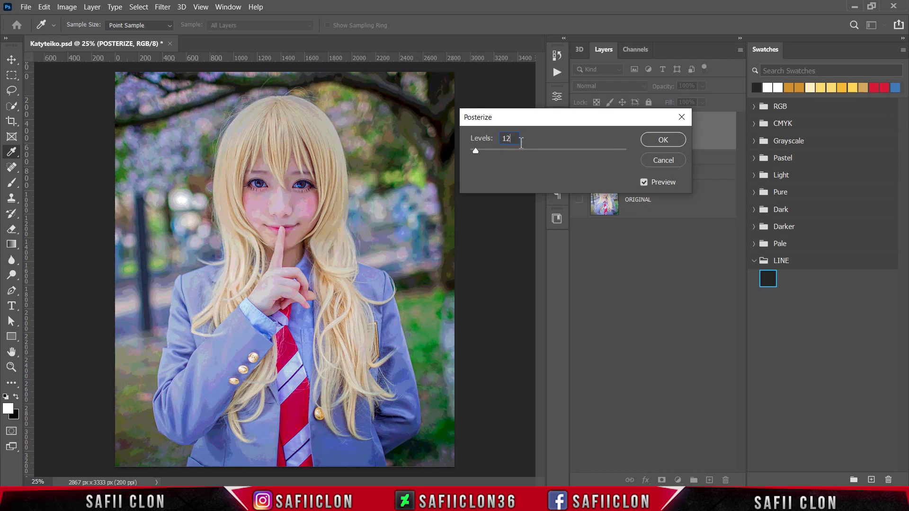
text(13)
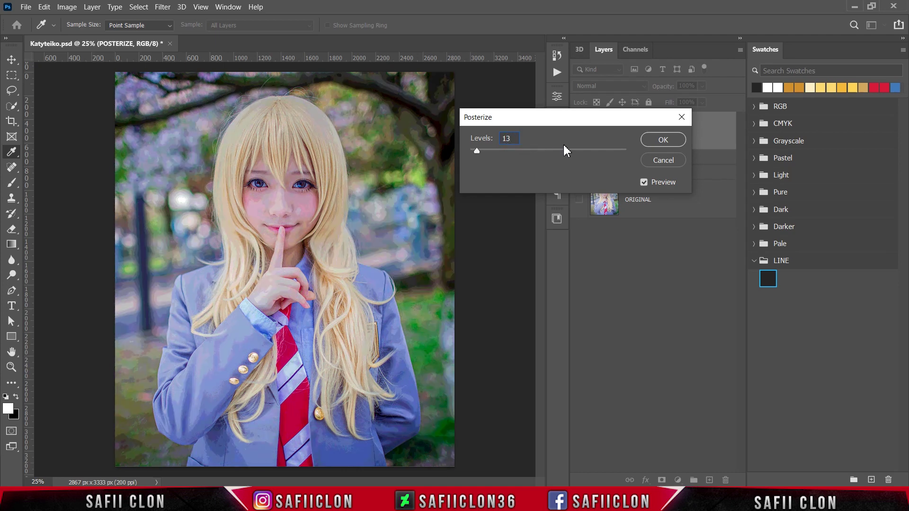
click(663, 141)
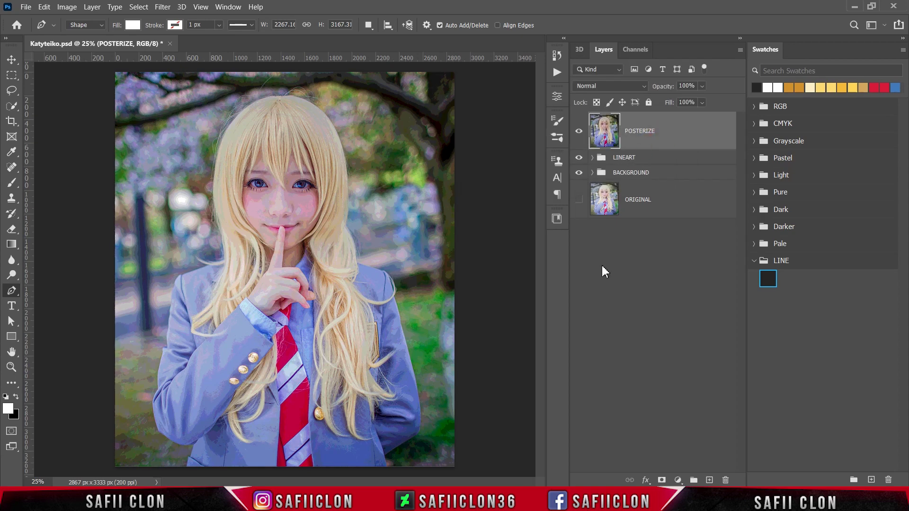
click(580, 132)
click(579, 132)
Step: Make the BACKGROUND group active and set up the Pen tool in Shape mode
click(653, 174)
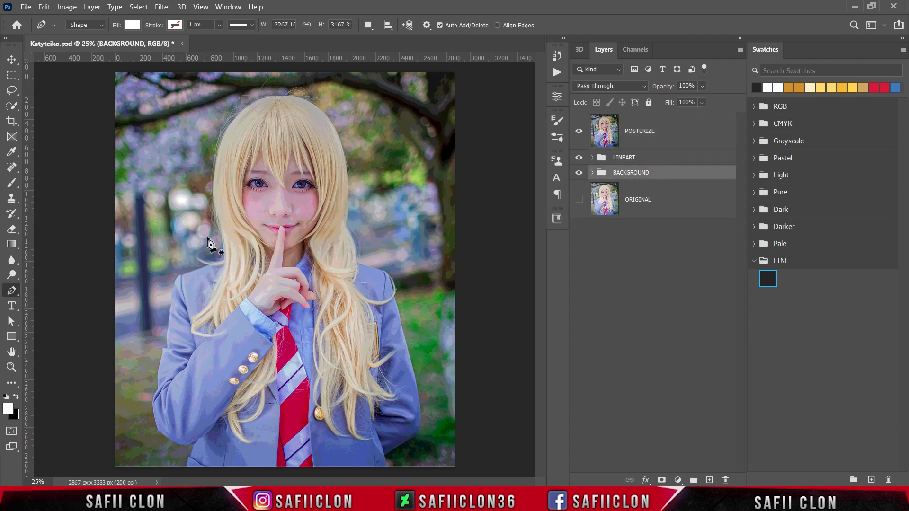
right_click(12, 290)
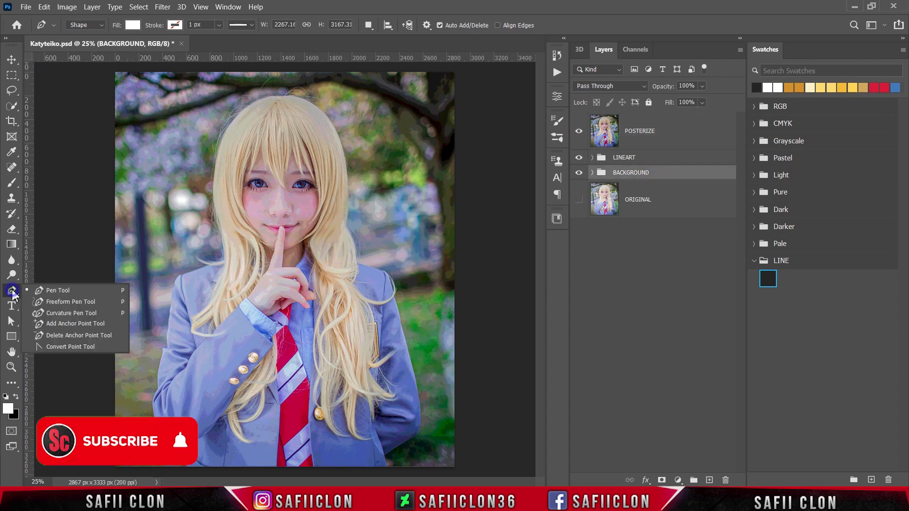
click(51, 295)
click(101, 26)
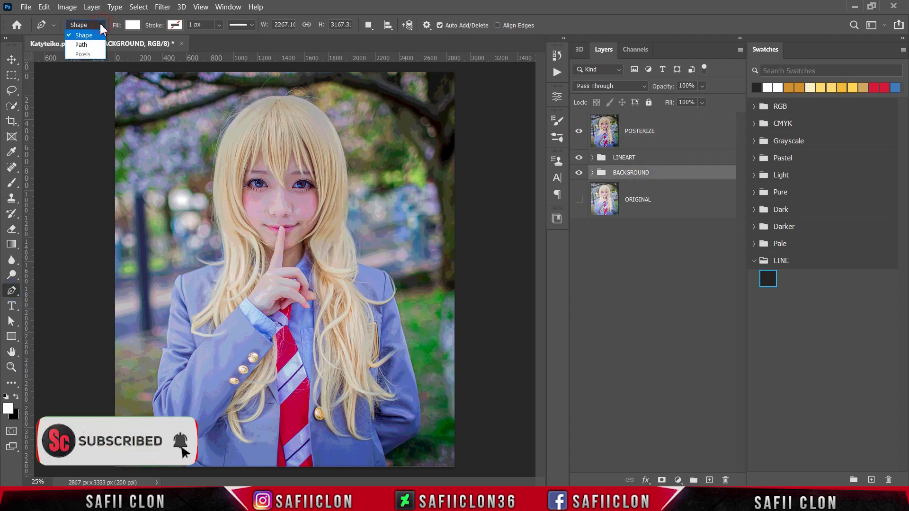
click(92, 38)
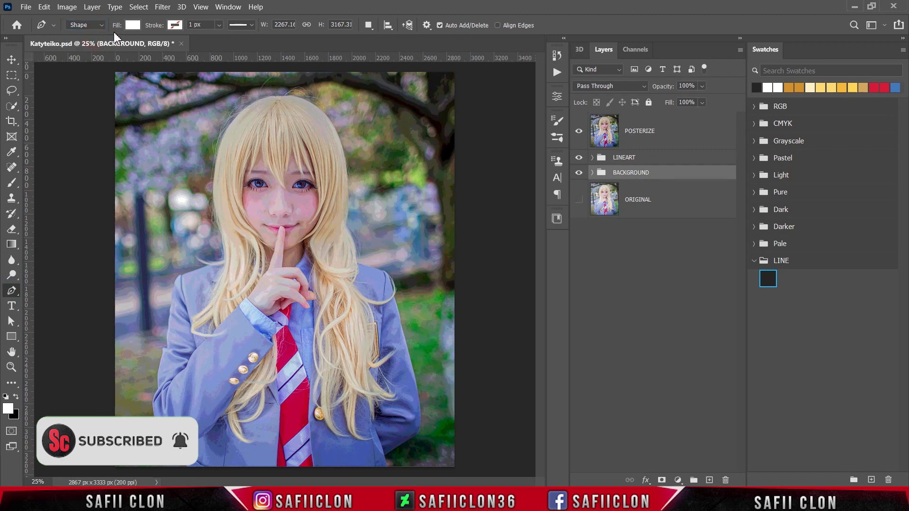
click(369, 25)
click(383, 40)
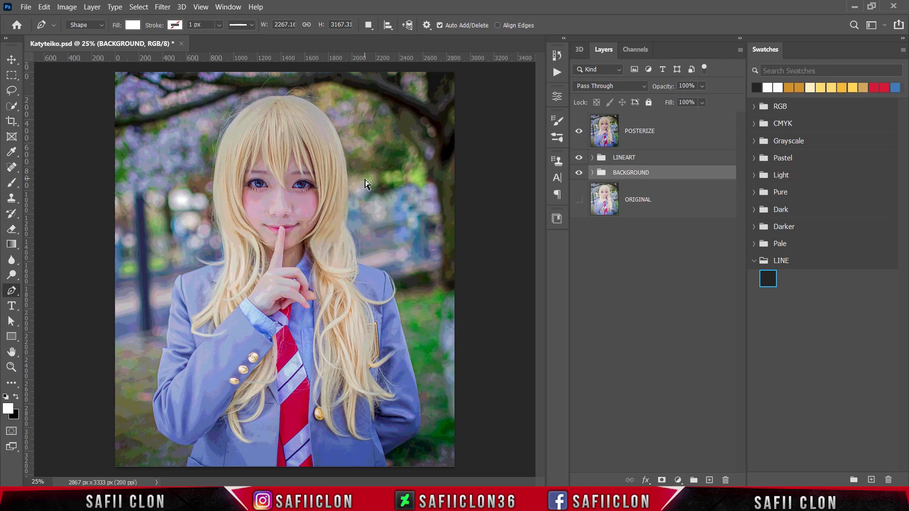
Step: Hide the POSTERIZE layer to uncover the line art around the eye on the left side of the face
key(ctrl+plus)
key(ctrl+plus)
key(ctrl+plus)
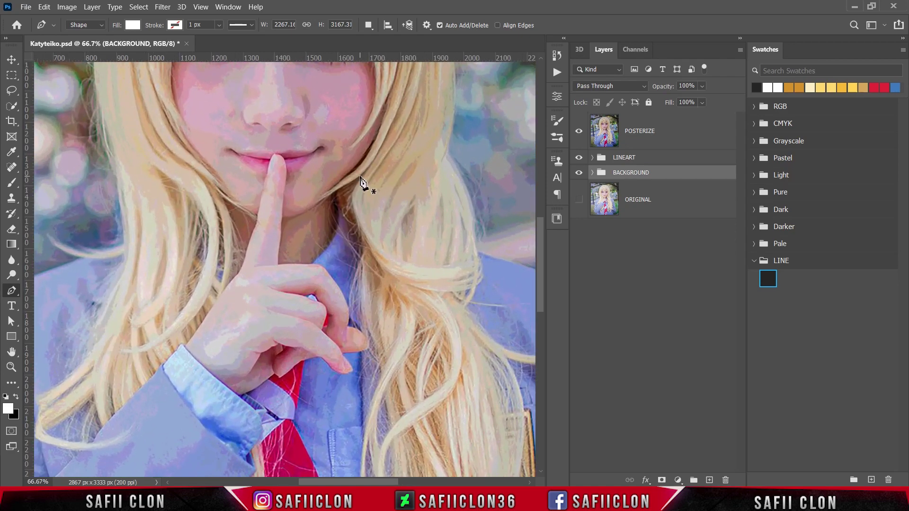
scroll(365, 187, up, 5)
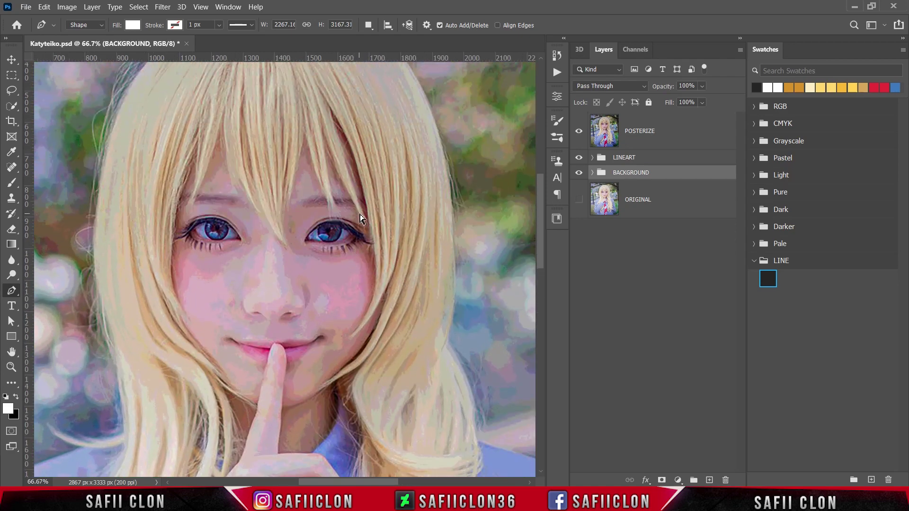
key(ctrl+plus)
key(ctrl+plus)
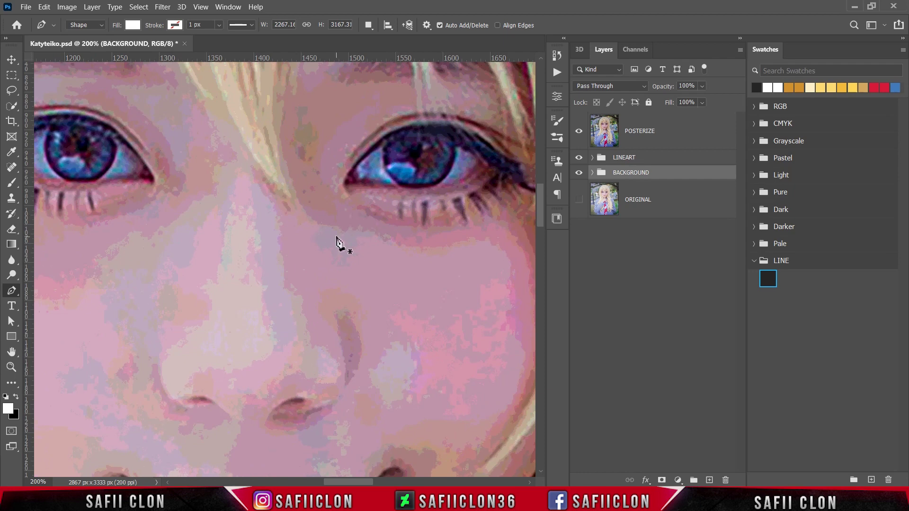
drag(358, 482, 343, 482)
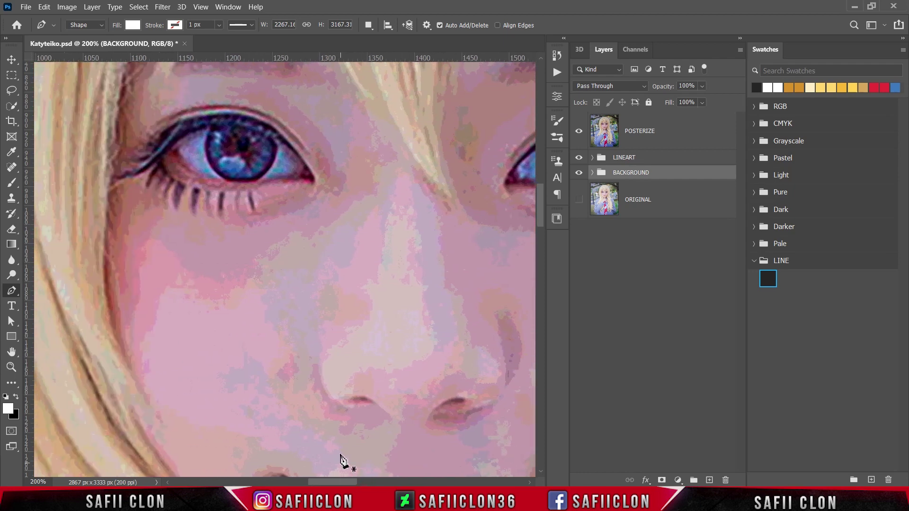
scroll(416, 331, up, 3)
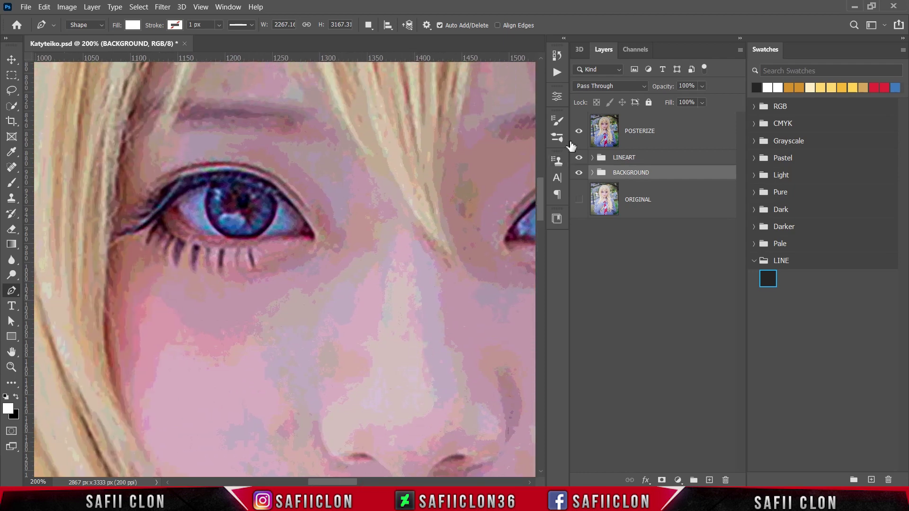
click(579, 131)
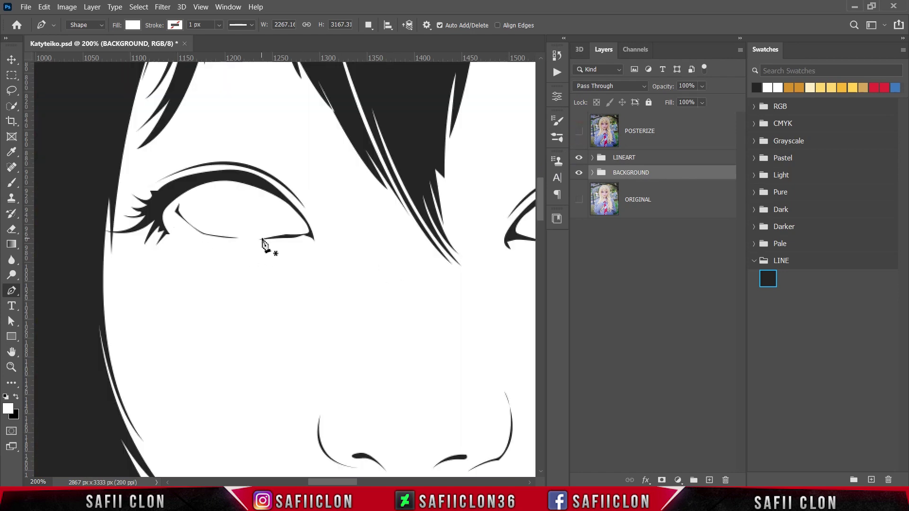
Step: Trace a closed shape about 150 by 68 px around the opening of the eye on the left side of the face, following its lids
click(263, 239)
click(290, 237)
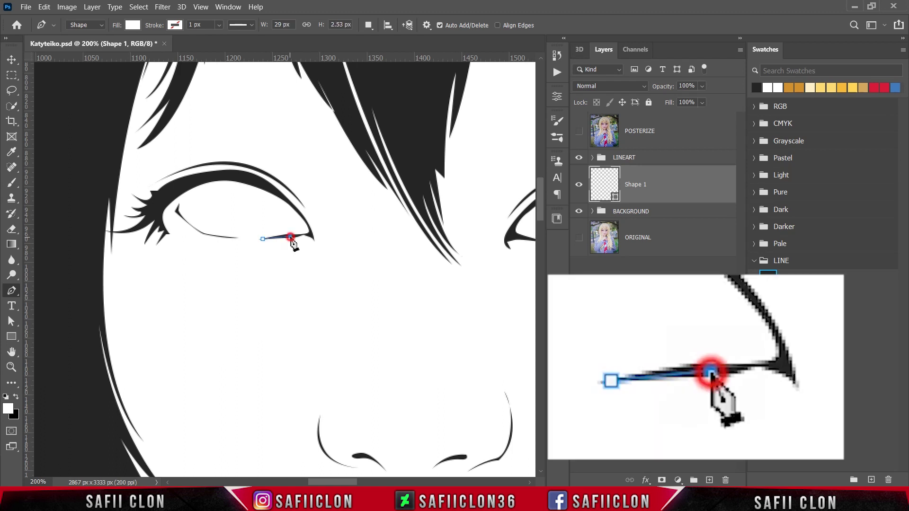
drag(311, 235, 316, 241)
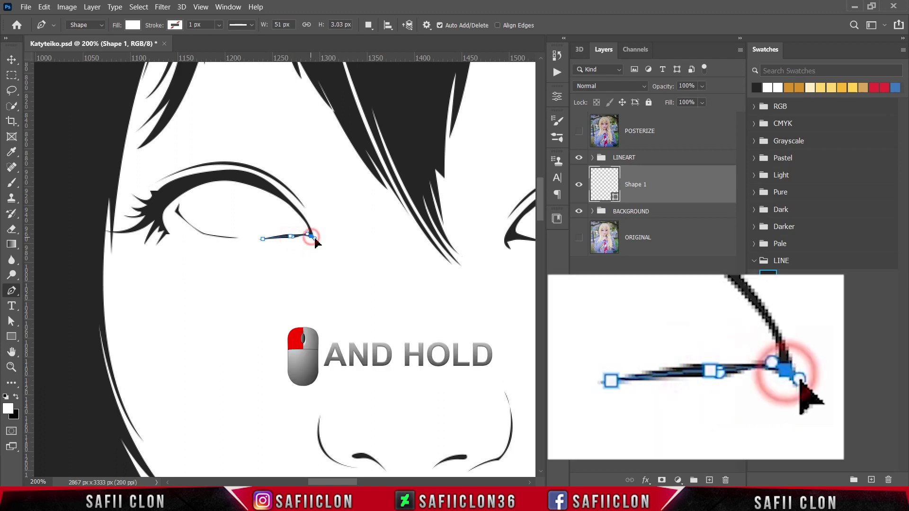
alt+click(310, 236)
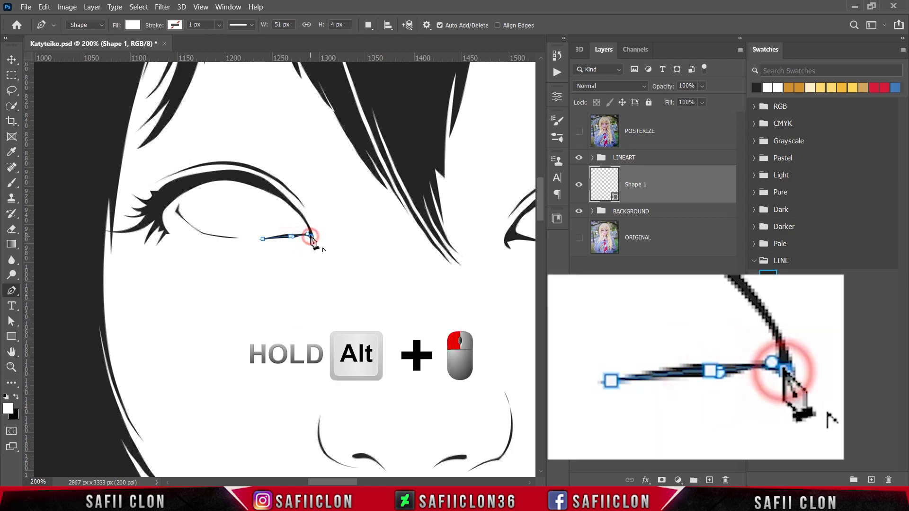
drag(283, 197, 259, 183)
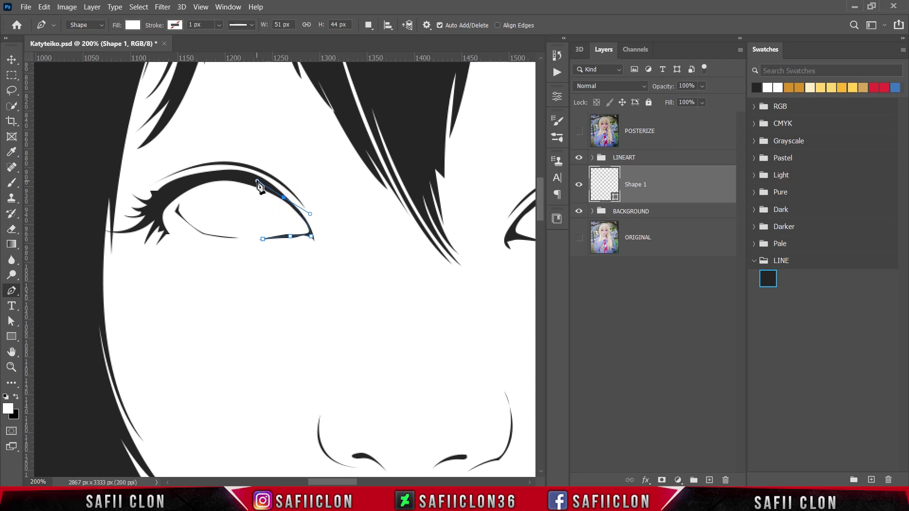
click(205, 178)
click(169, 198)
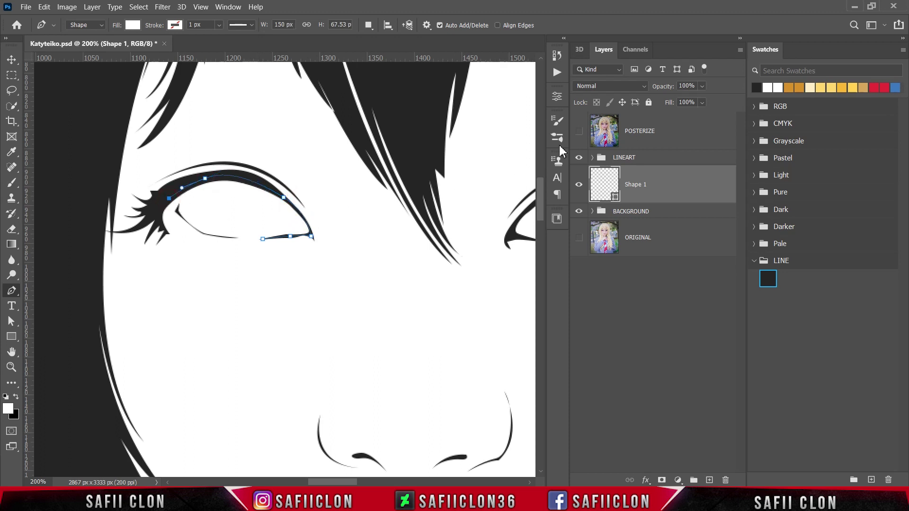
click(578, 132)
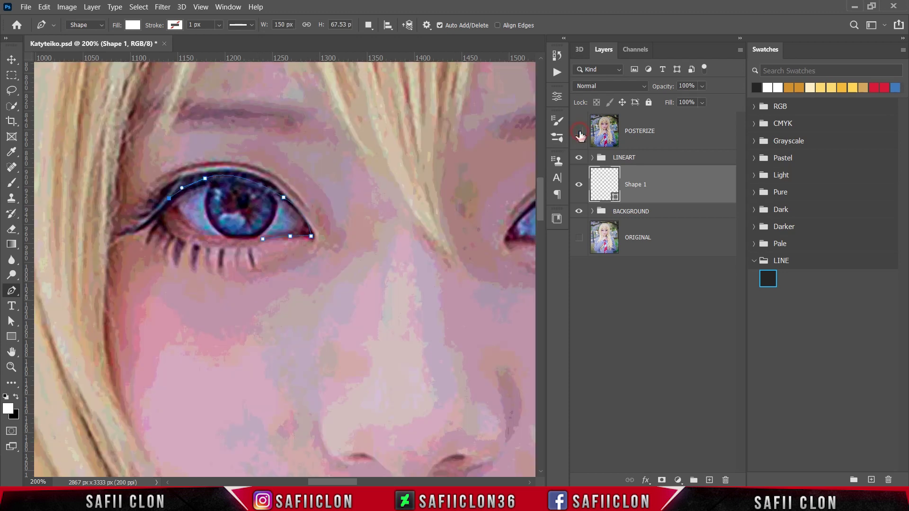
click(579, 135)
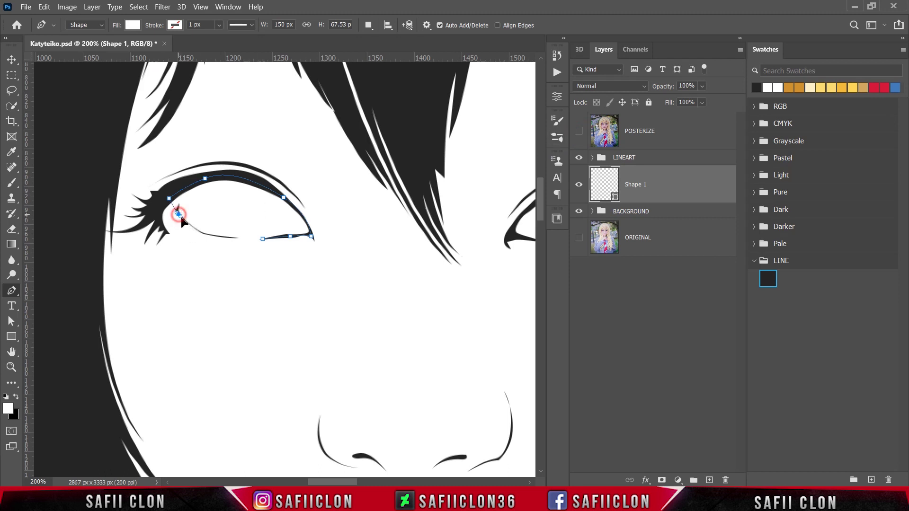
drag(178, 214, 241, 239)
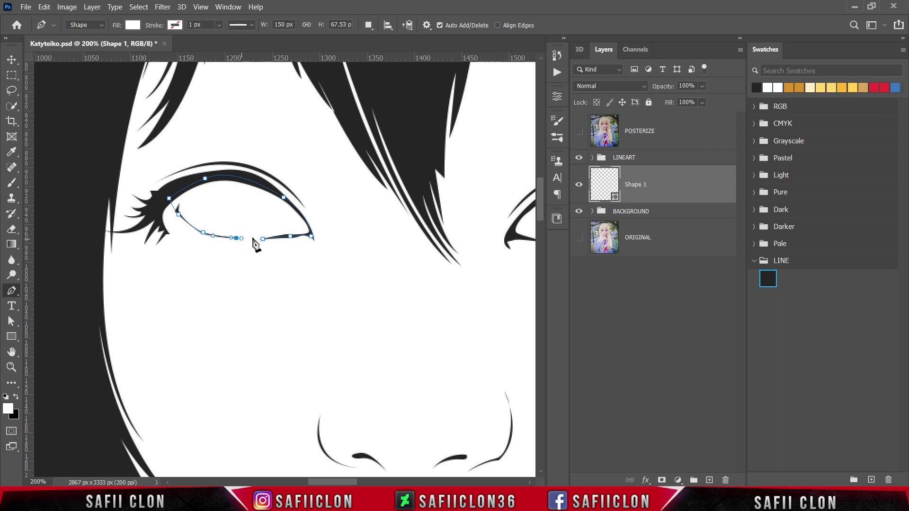
click(264, 240)
Step: Set the path operation to Combine Shapes and trace the other eye from its lower lid around the inner corner and along the upper lid
click(369, 27)
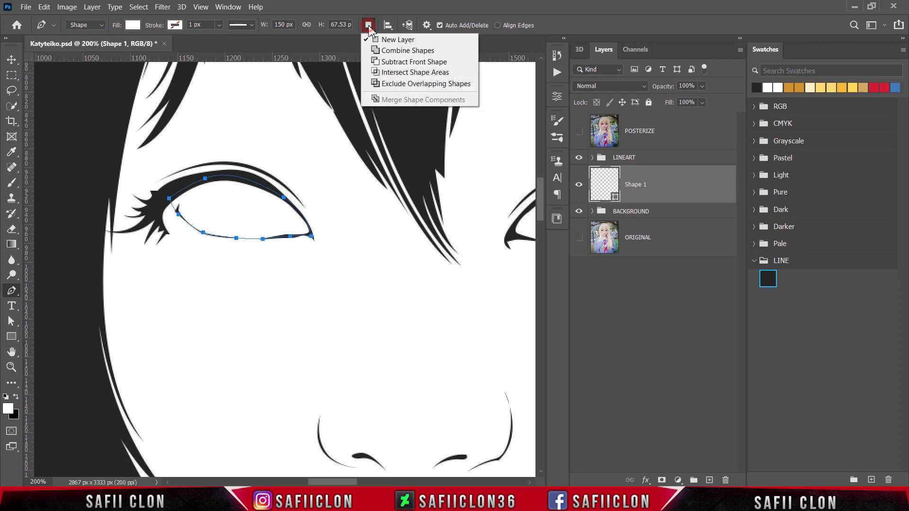
click(408, 51)
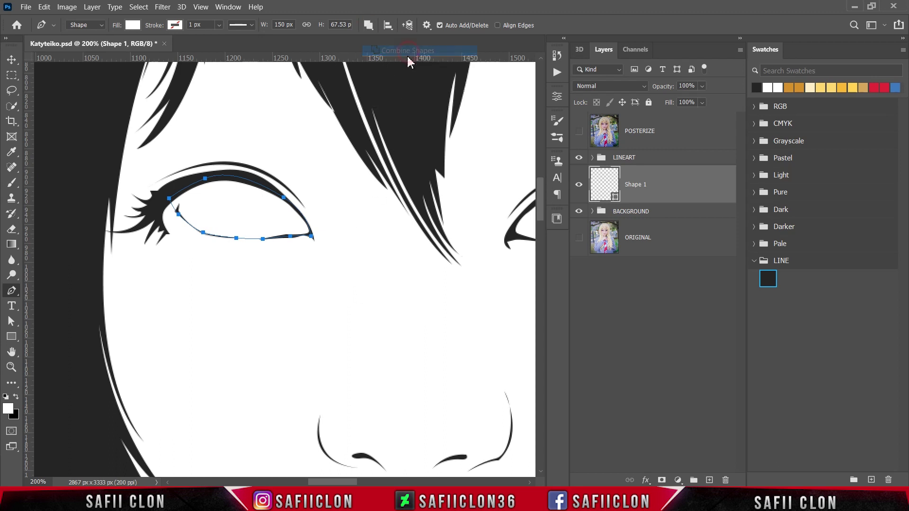
drag(349, 482, 366, 483)
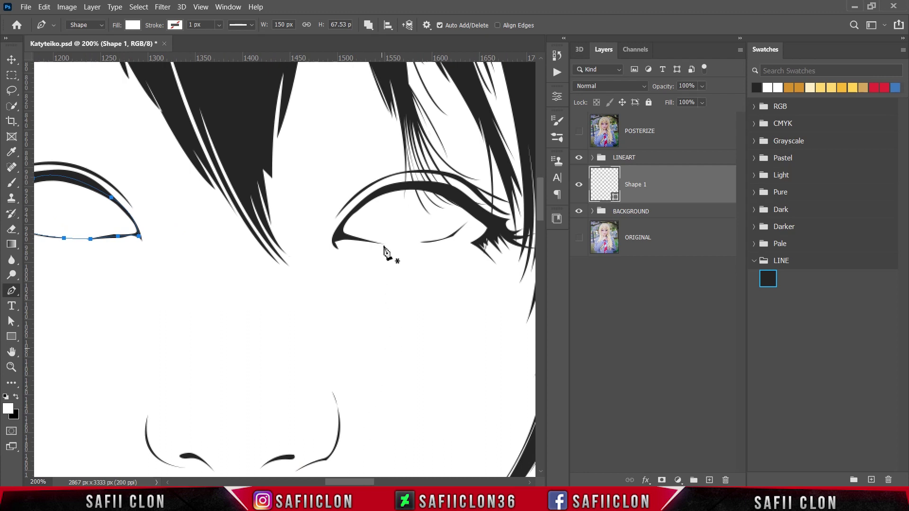
click(383, 245)
drag(341, 233, 347, 217)
drag(385, 190, 468, 204)
click(472, 211)
Step: Check the outline against the POSTERIZE photo and close the second eye's shape along its lower lid
click(578, 132)
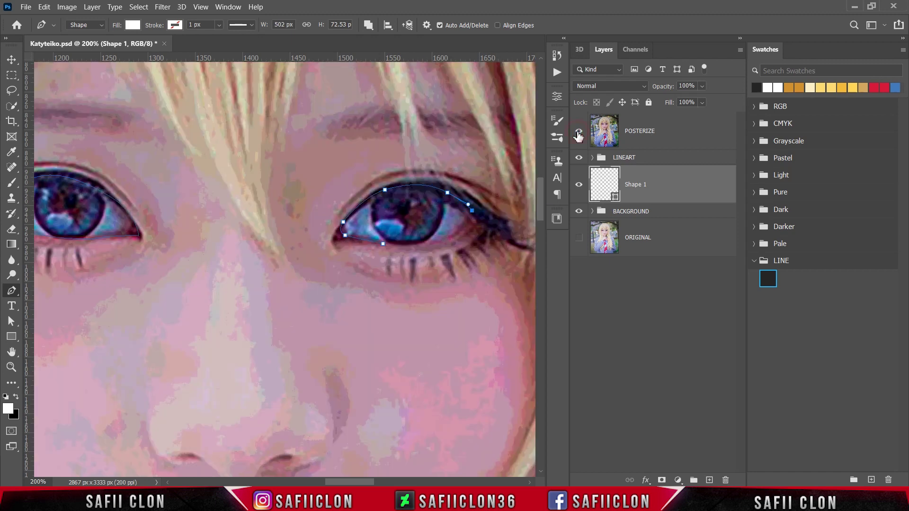
click(578, 132)
drag(452, 235, 418, 242)
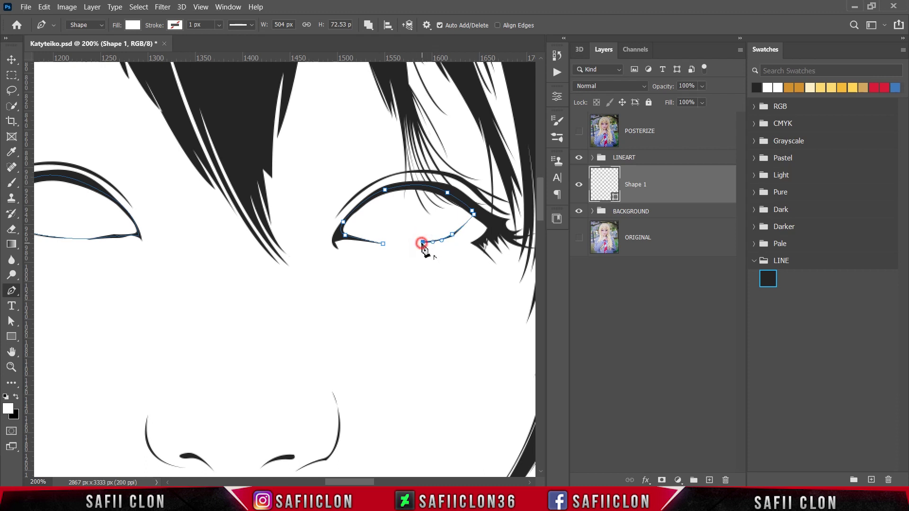
click(423, 242)
click(579, 135)
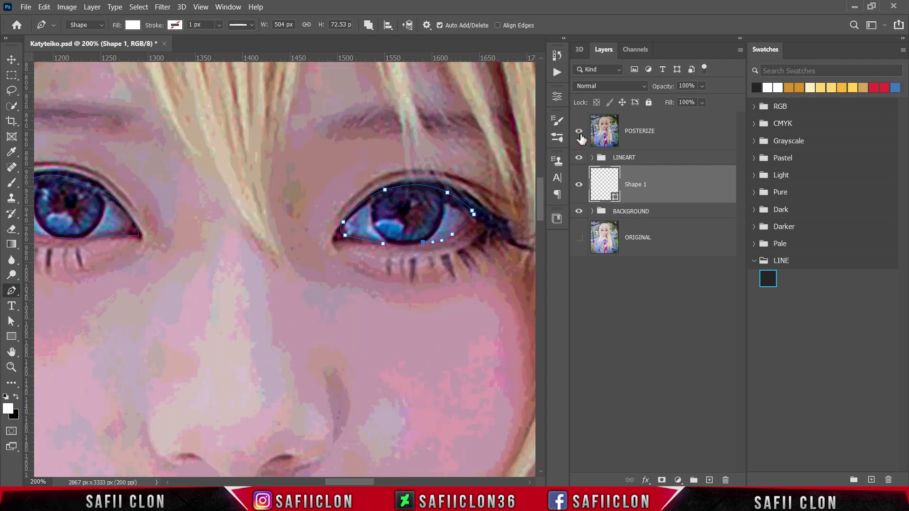
click(580, 134)
drag(383, 244, 377, 246)
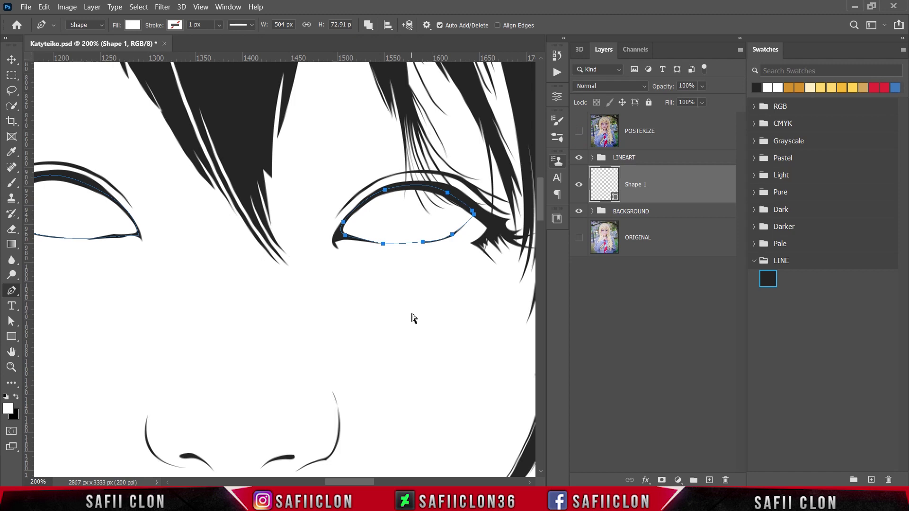
Step: Import the Eyes swatch file from the Chris H folder and expand the Eyes swatch group
key(ctrl+minus)
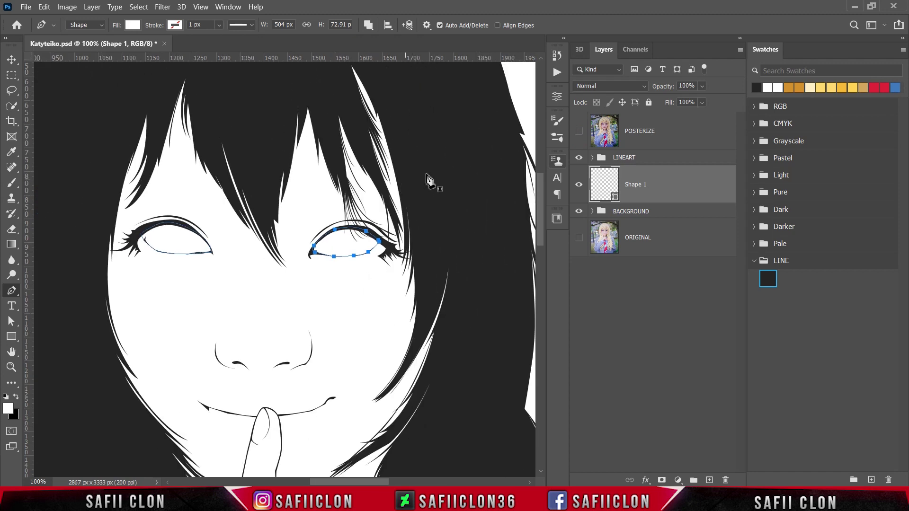
click(903, 50)
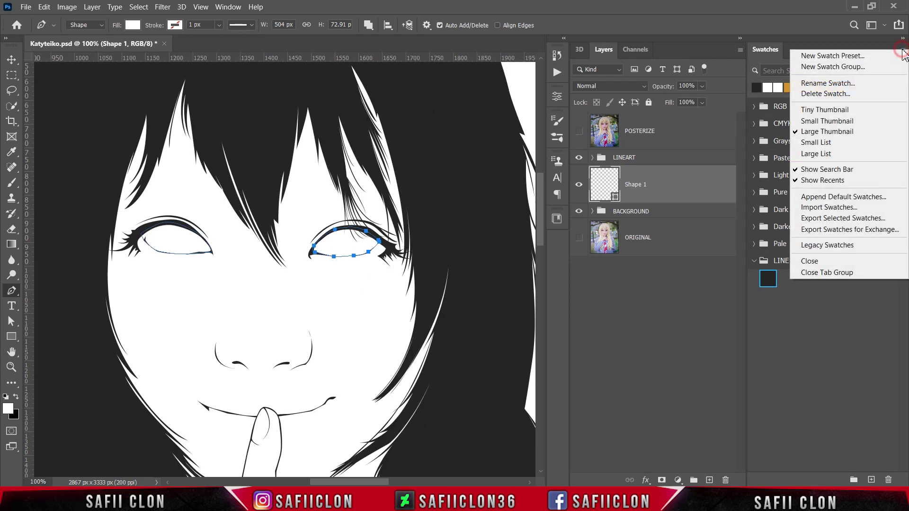
click(830, 209)
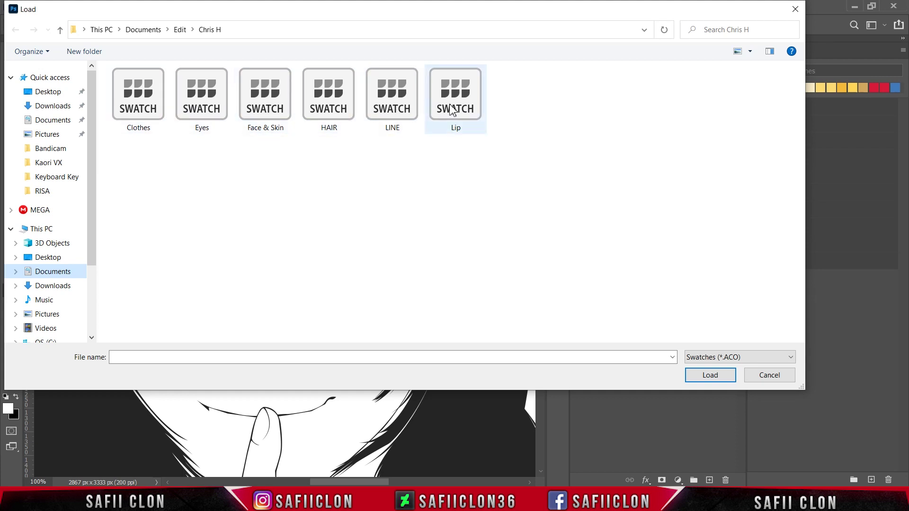
click(212, 125)
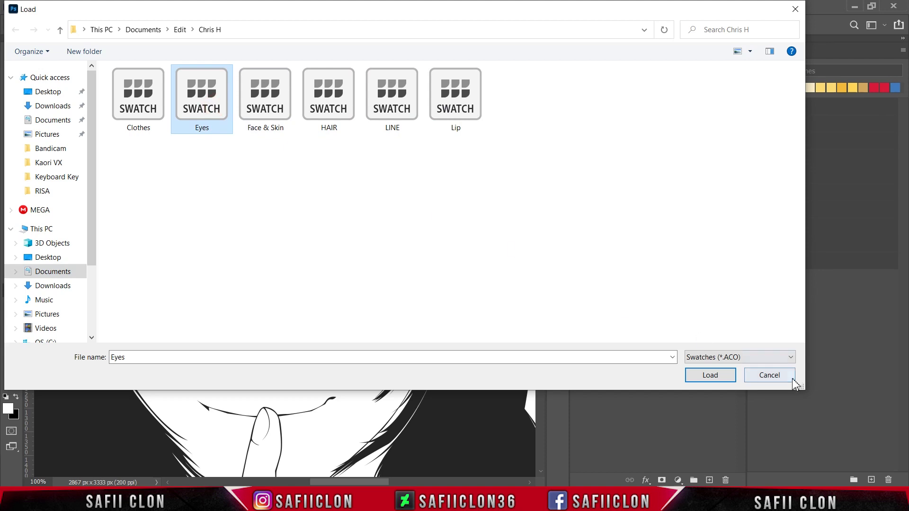
click(728, 377)
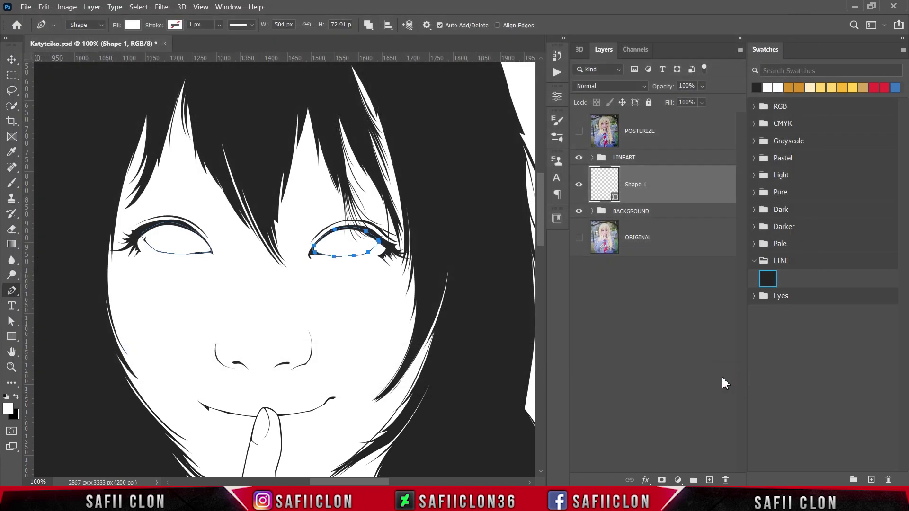
click(755, 296)
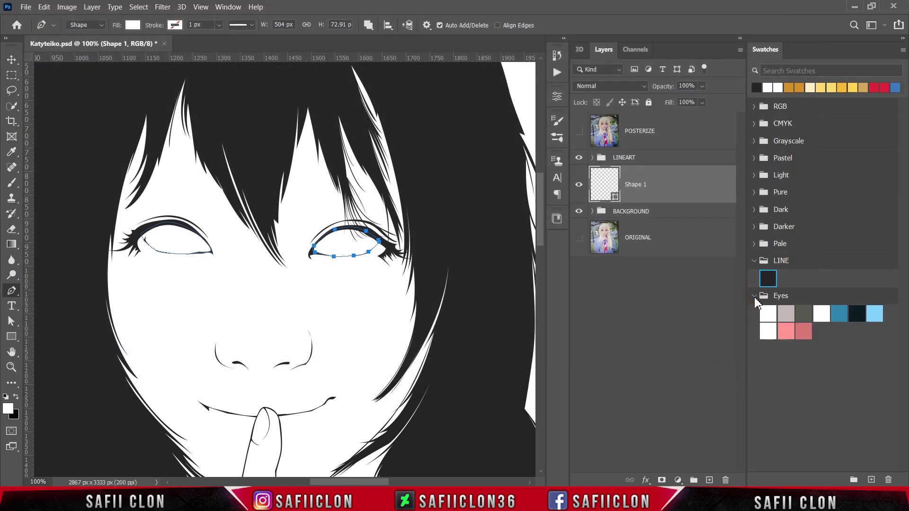
Step: Set the fill color of Shape 1 to the first white swatch in the Eyes group
double_click(612, 194)
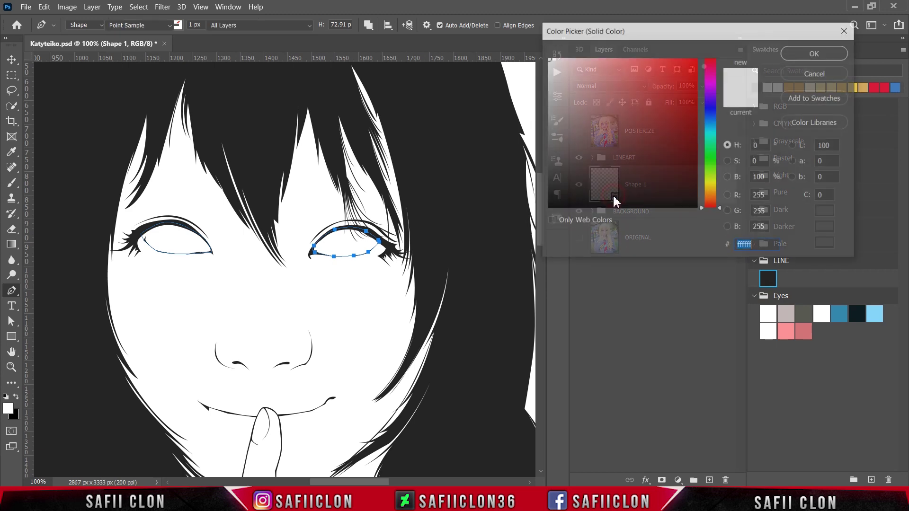
click(768, 313)
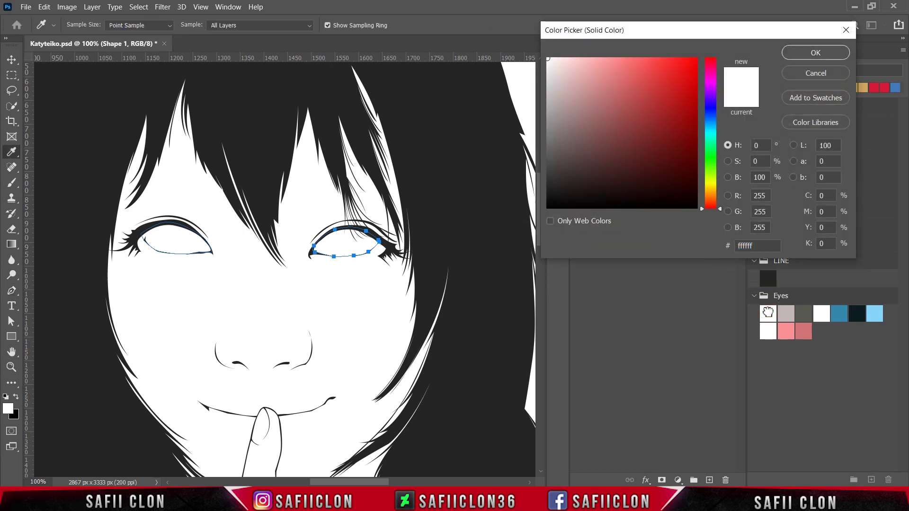
click(801, 56)
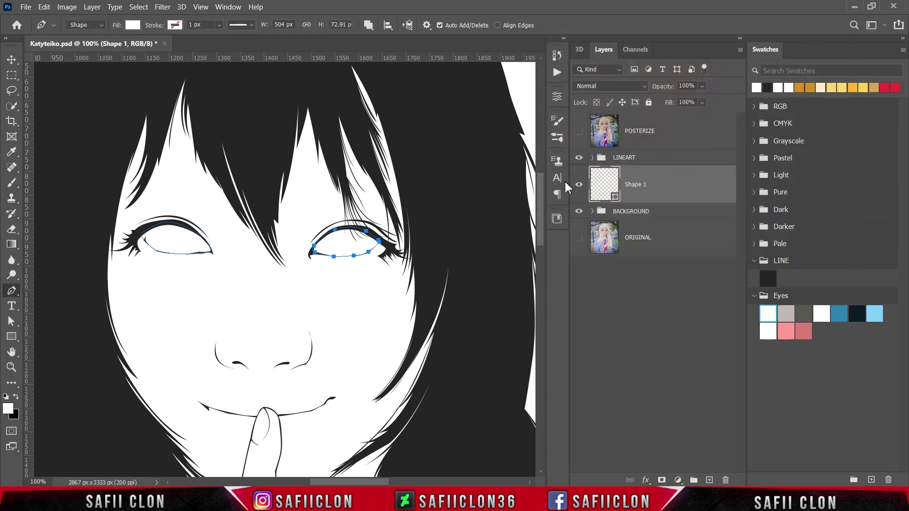
Step: Set the path operation to New Layer, show the POSTERIZE layer and trace the shadow's inner edge and its outer edge over the upper lid on the left-hand eye
click(368, 26)
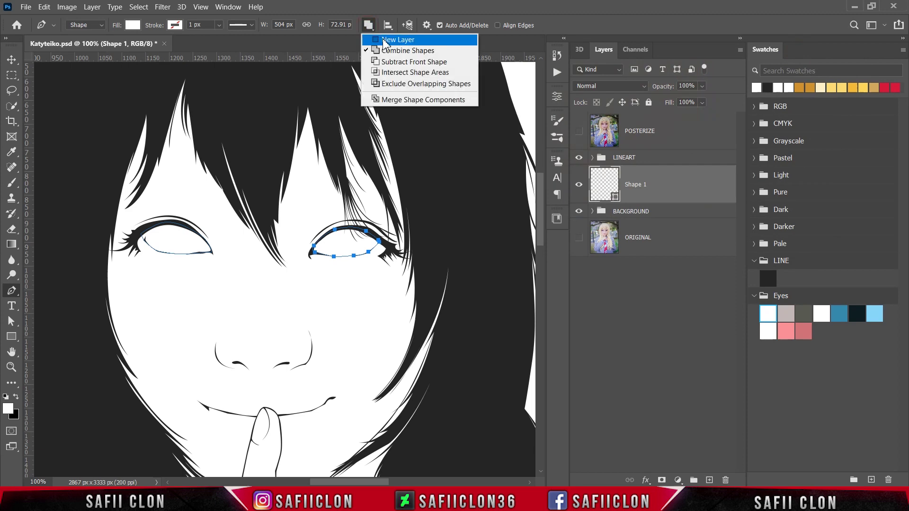
click(384, 40)
click(579, 131)
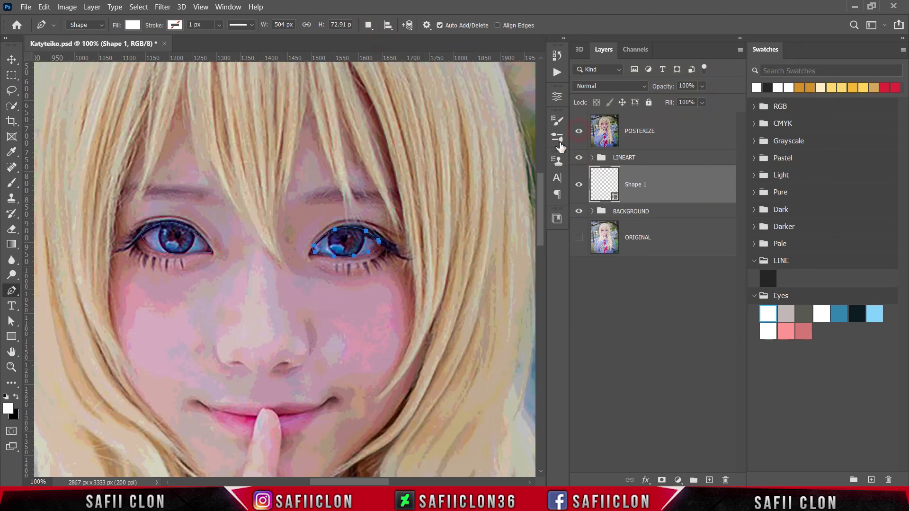
key(ctrl+plus)
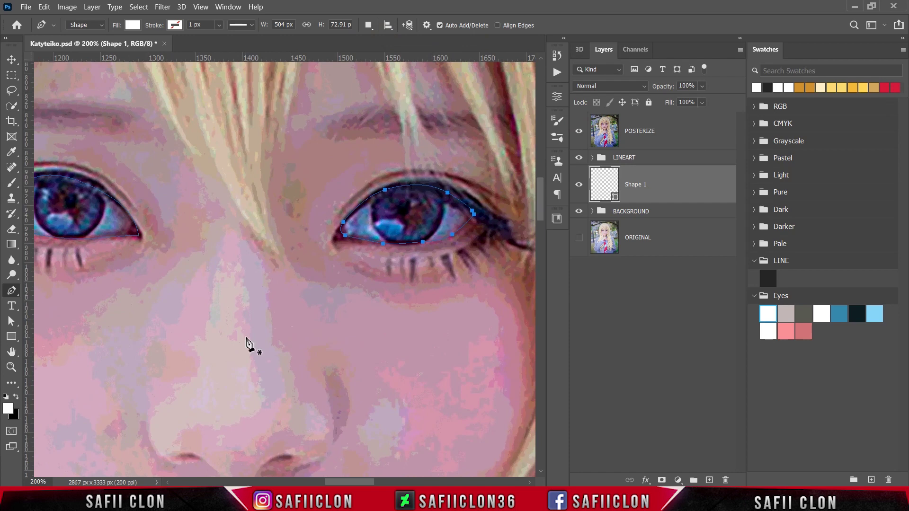
scroll(362, 473, left, 5)
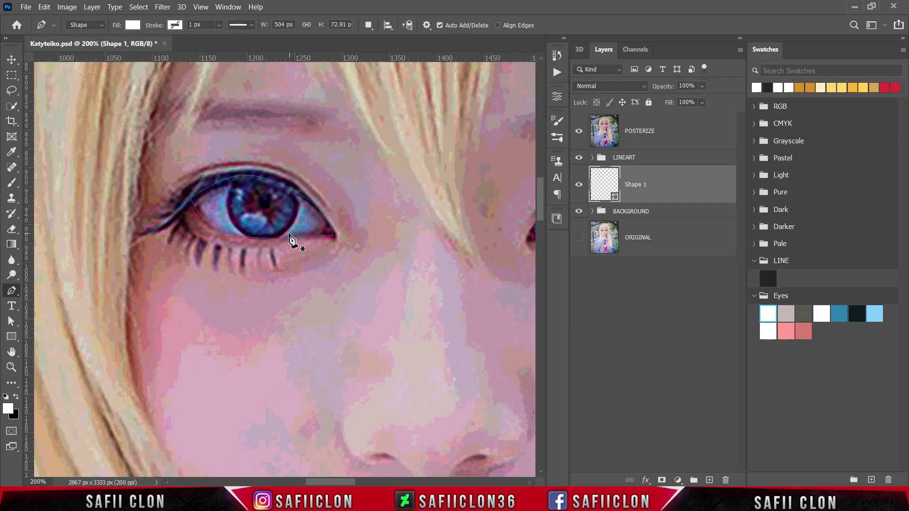
drag(298, 230, 304, 229)
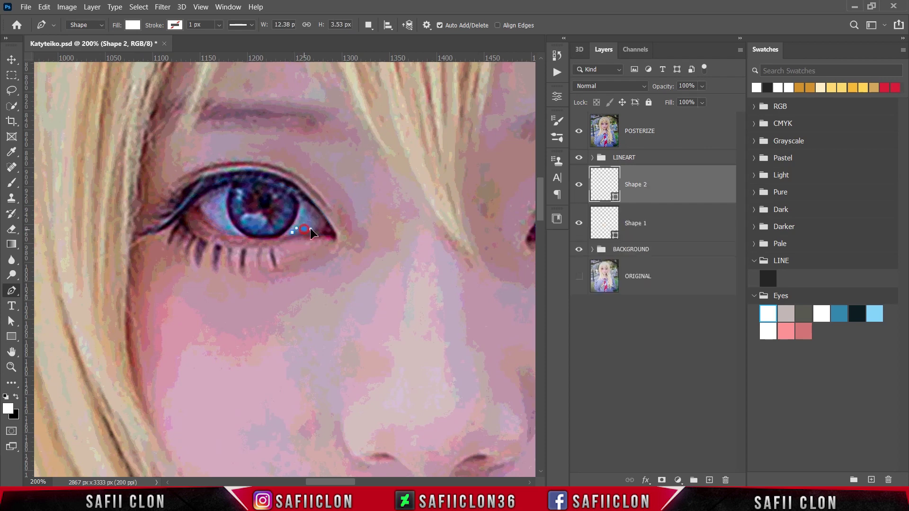
click(308, 221)
click(301, 205)
drag(250, 202, 217, 197)
drag(233, 232, 224, 260)
drag(186, 235, 191, 171)
drag(208, 158, 307, 166)
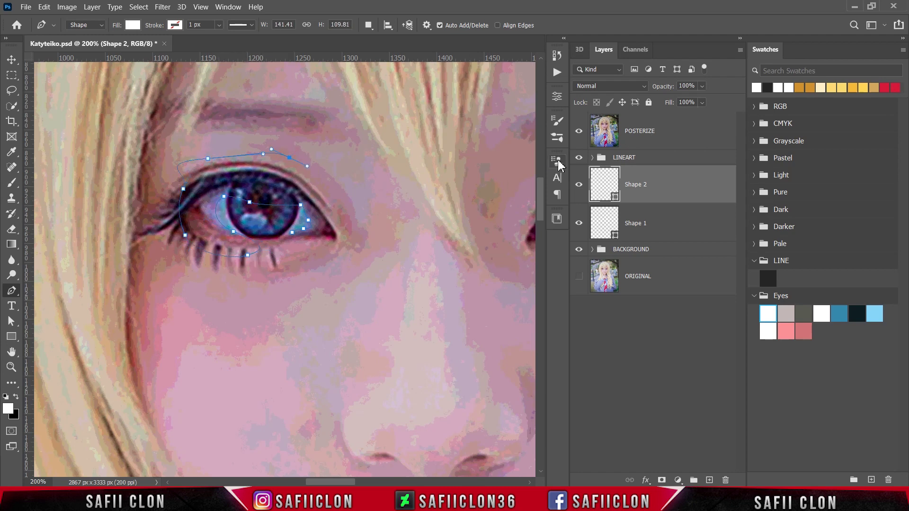
Step: Hide the POSTERIZE layer and close the eye shadow shape around the inner corner and under the lower lid, about 206 by 123 px overall
click(579, 131)
drag(371, 225, 367, 237)
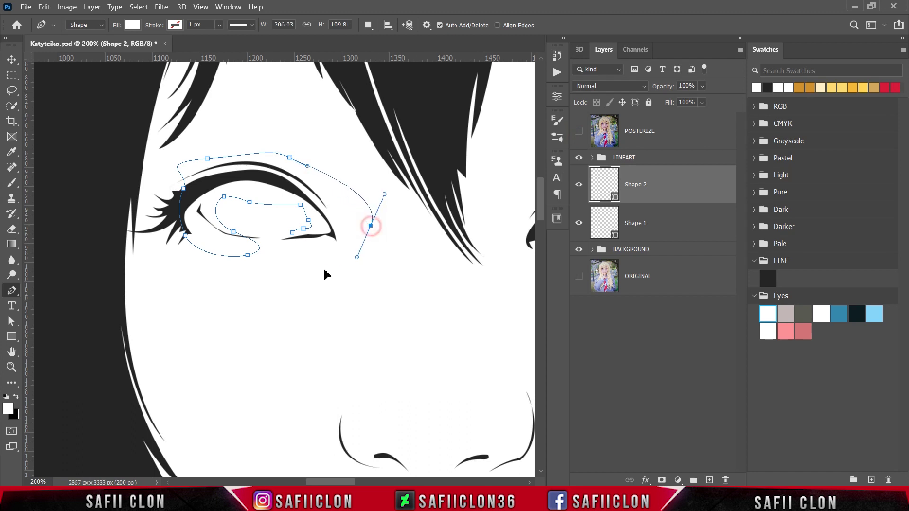
drag(325, 269, 313, 270)
click(285, 257)
click(272, 243)
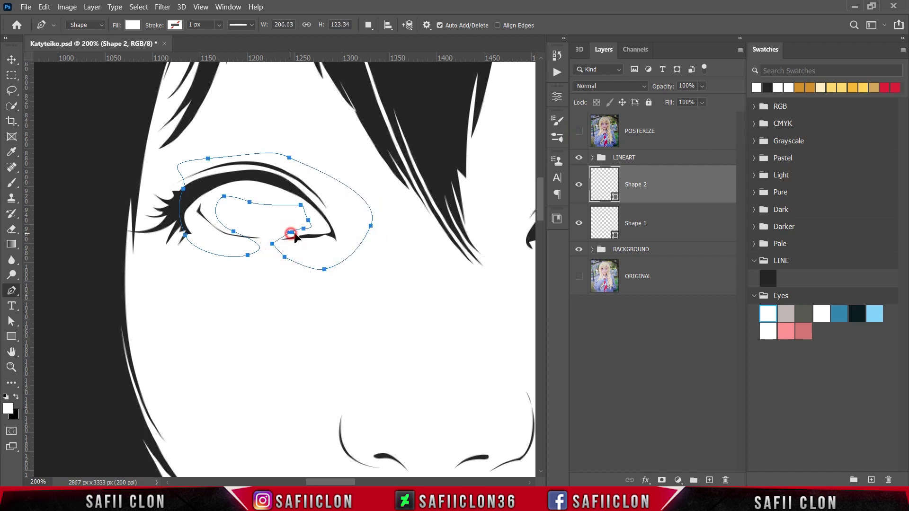
drag(292, 233, 309, 235)
Step: Fill Shape 2 with the grayish-pink Eyes swatch, c1b7b5
double_click(615, 198)
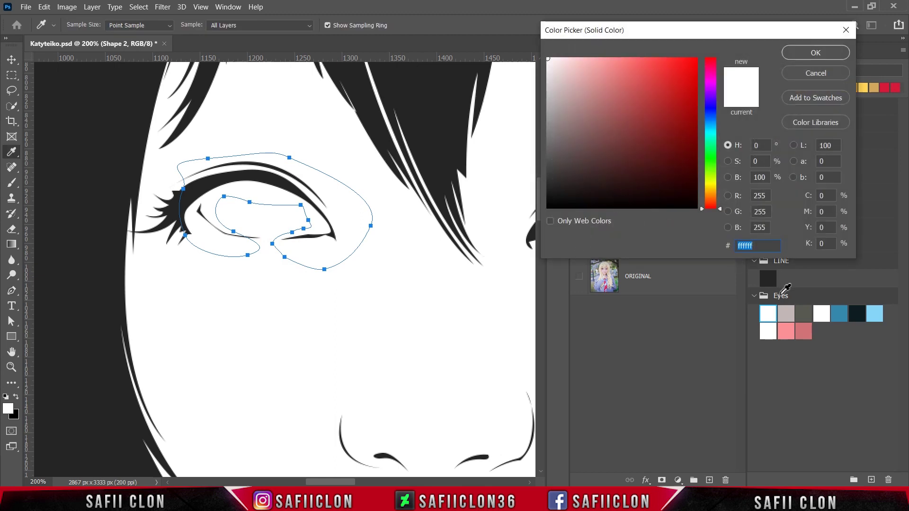
click(787, 313)
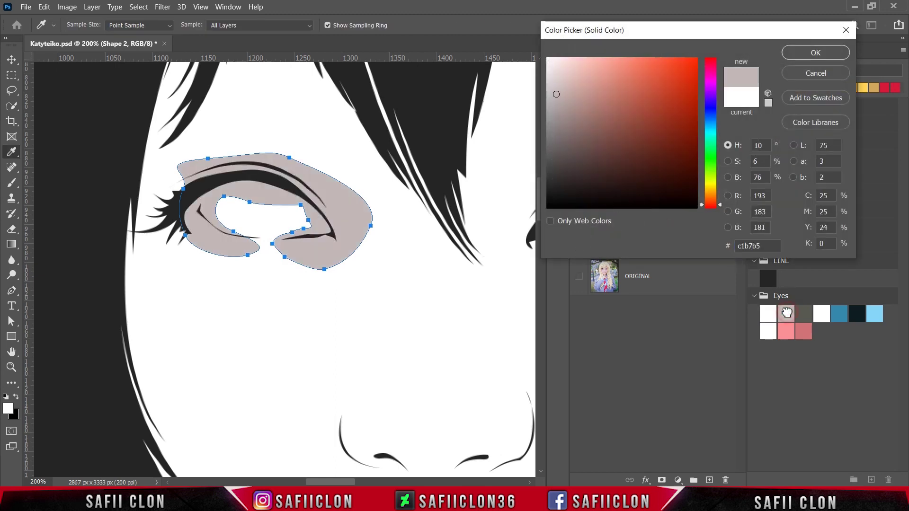
click(816, 53)
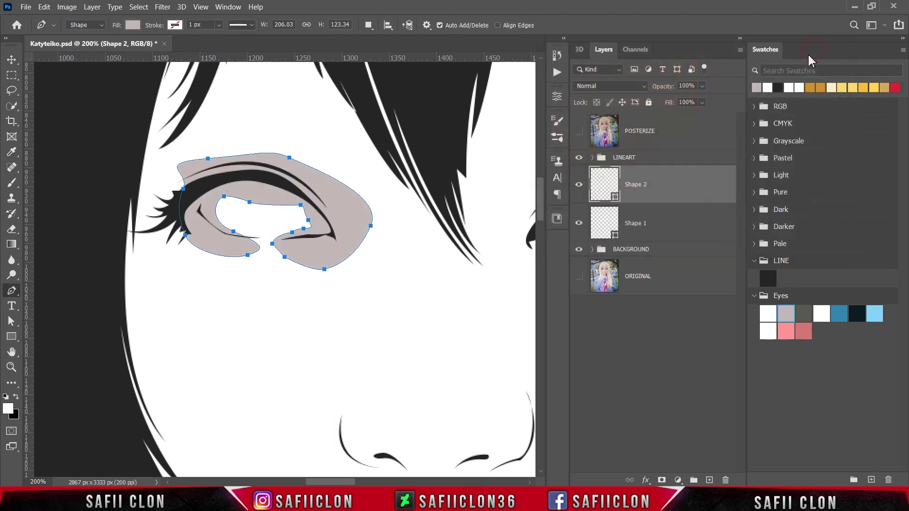
Step: Clip Shape 2 to the Shape 1 layer and show the POSTERIZE layer
right_click(663, 188)
click(682, 217)
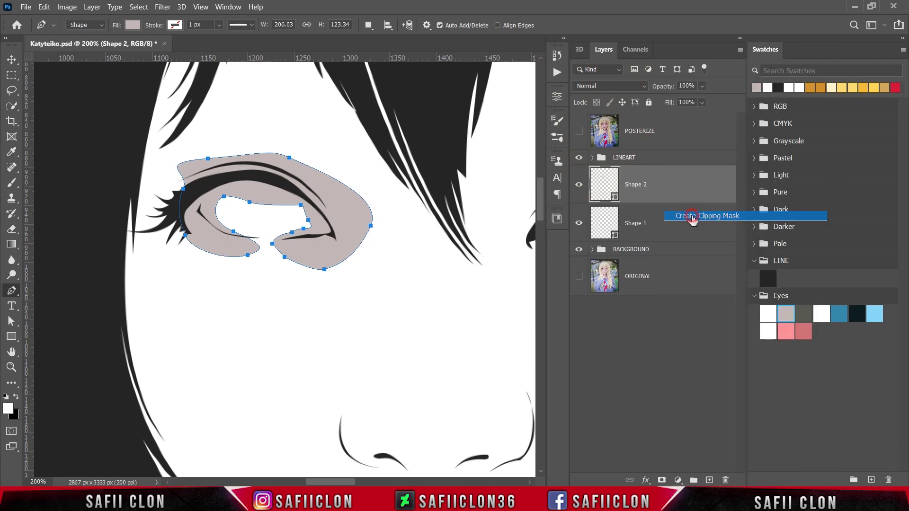
click(580, 131)
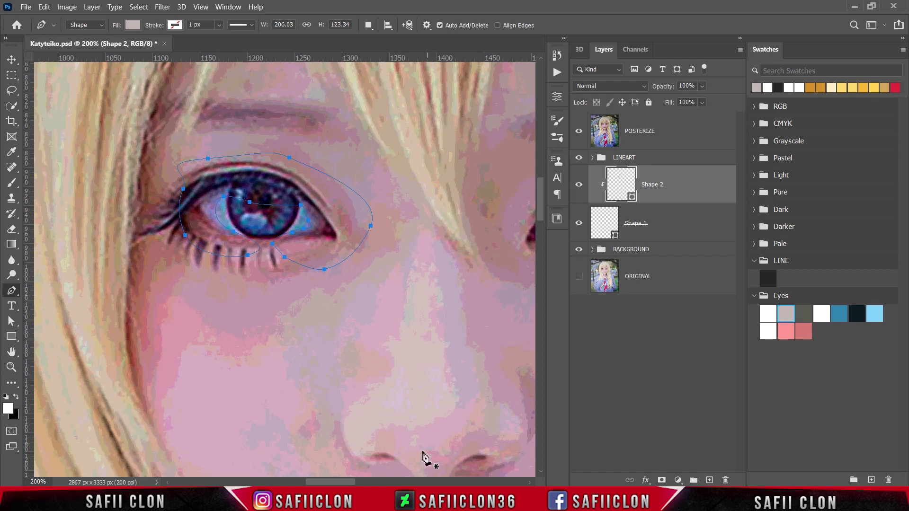
Step: Set the path operation to Combine Shapes and trace the inner edge of the right-hand eye's shadow, from the lower lid across the iris
drag(348, 482, 365, 483)
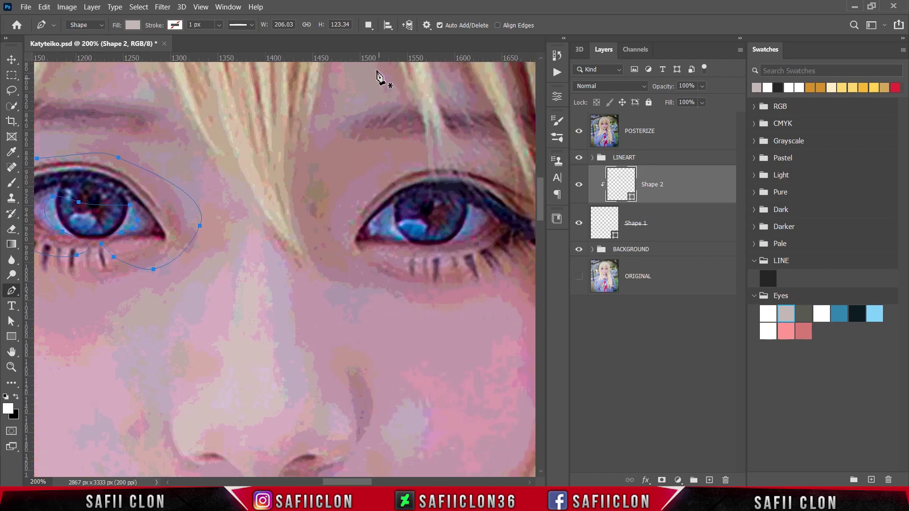
click(368, 26)
click(395, 51)
click(409, 243)
click(388, 234)
click(384, 221)
click(377, 216)
click(387, 212)
click(393, 221)
click(440, 221)
drag(466, 215, 474, 207)
Step: Trace the outer edge of the right-hand eye's shadow around the lids, hide the POSTERIZE layer and close the shape at its starting point
click(471, 231)
click(502, 232)
click(483, 179)
click(402, 164)
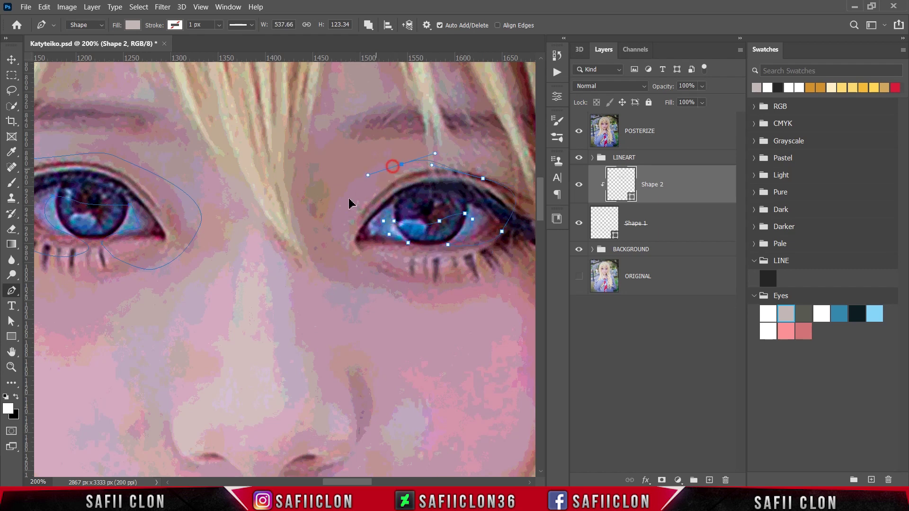
click(348, 201)
click(344, 250)
drag(377, 273, 440, 261)
click(579, 130)
click(415, 247)
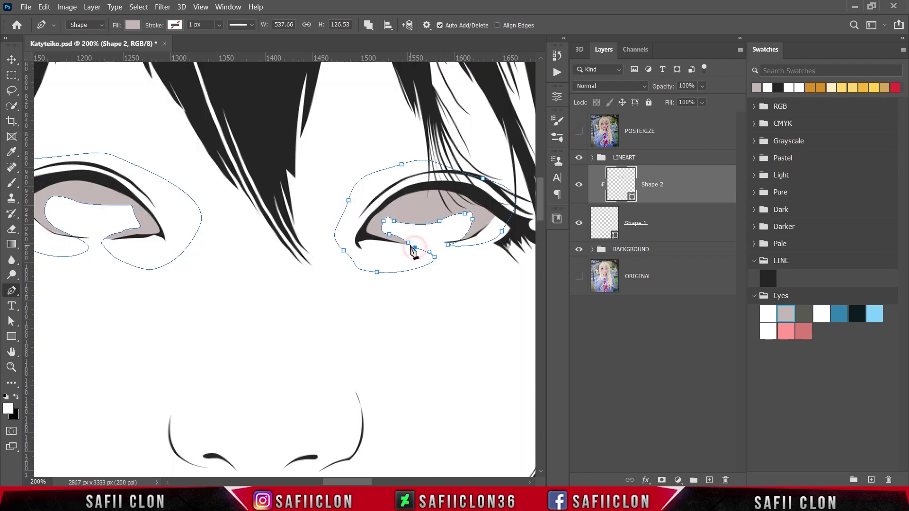
click(408, 243)
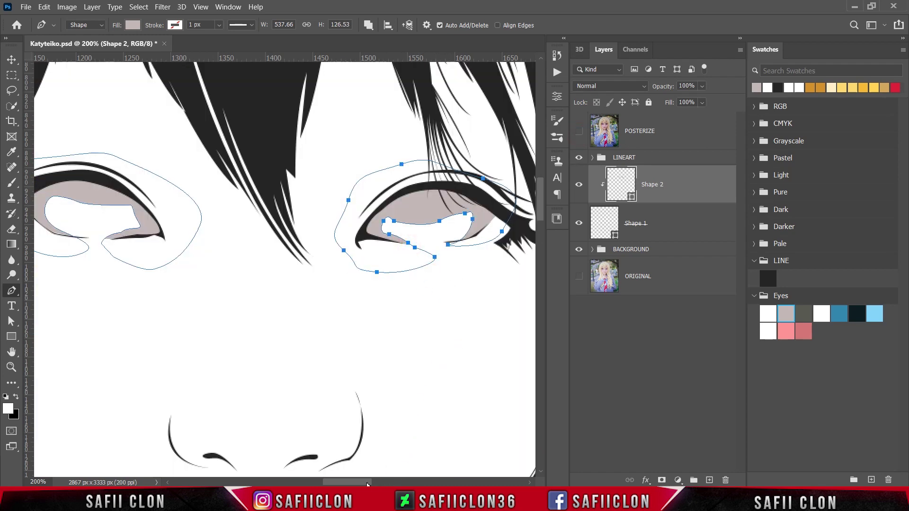
Step: Set the path operation to New Layer, show the POSTERIZE layer and begin tracing a second shadow around the left-hand eye's inner corner
drag(368, 483, 365, 484)
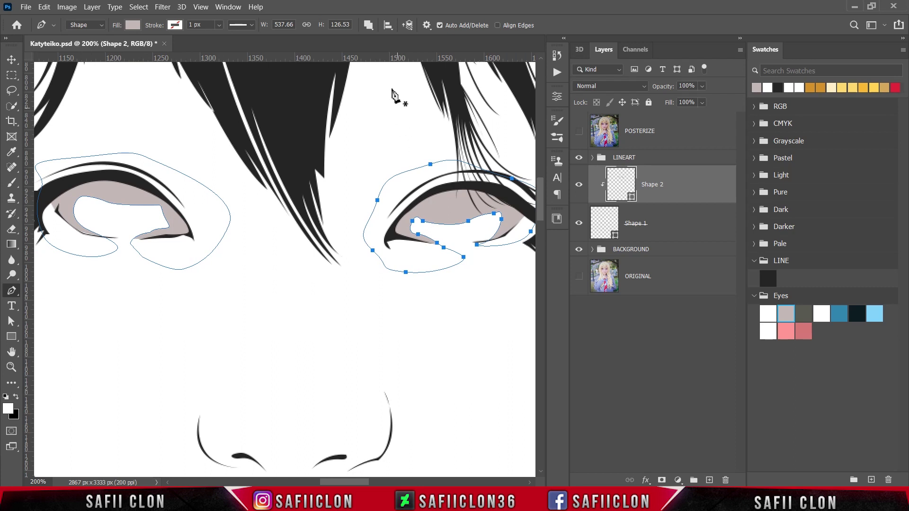
click(369, 26)
click(396, 39)
click(579, 131)
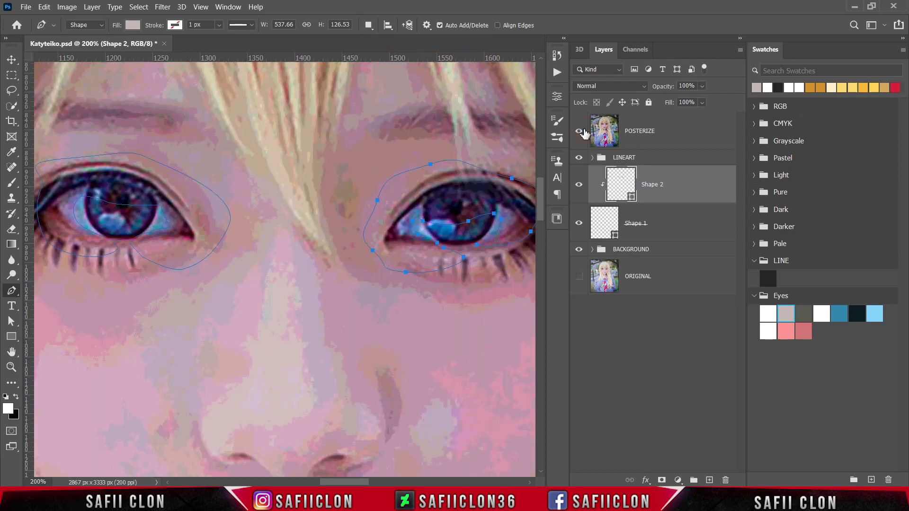
click(144, 239)
click(166, 230)
click(177, 220)
click(161, 201)
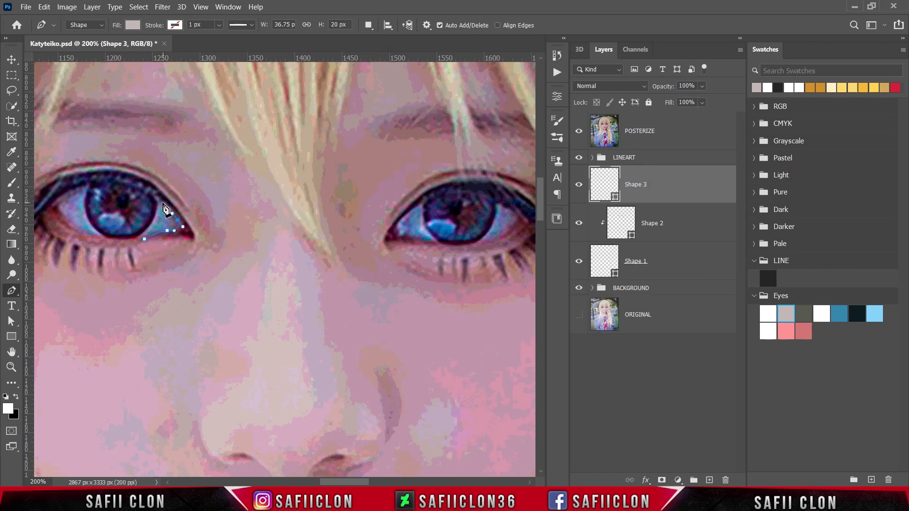
Step: Continue the second shadow's inner edge under the upper lid and around the outer corner to the lower lid, checking against the POSTERIZE layer
click(579, 131)
click(108, 188)
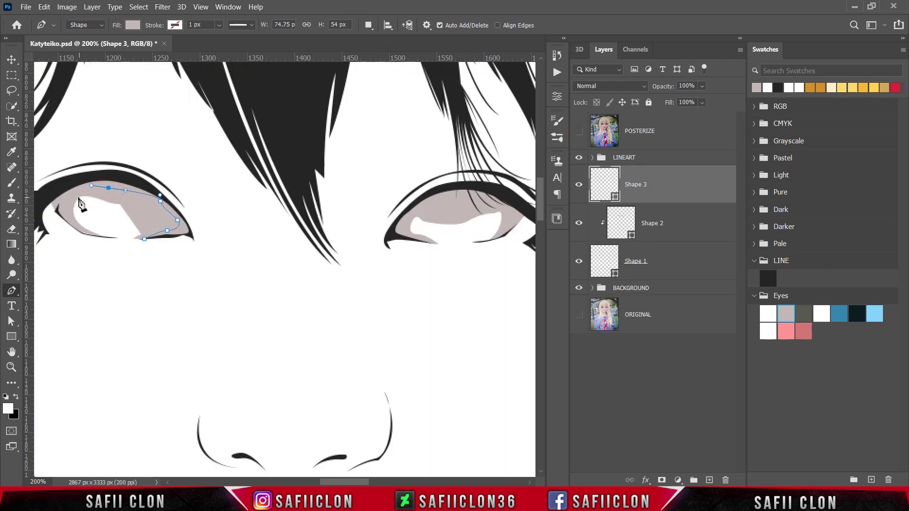
click(92, 186)
click(578, 131)
click(62, 209)
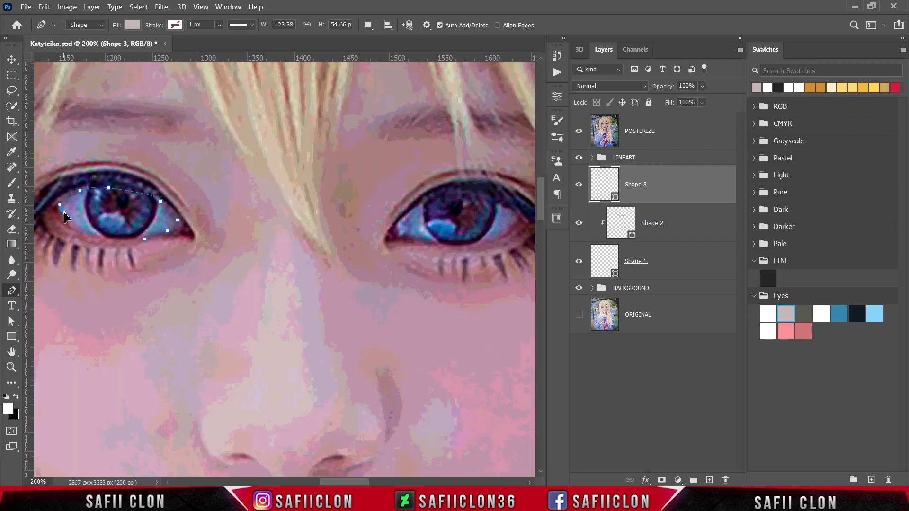
click(578, 132)
click(111, 240)
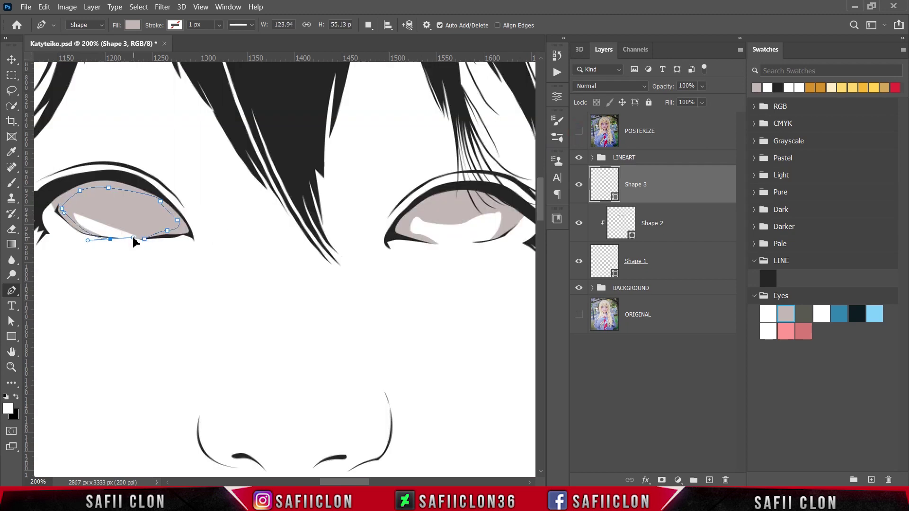
Step: Trace the second shadow's outer edge around the left-hand eye and close the shape, about 193 by 125 px overall
click(79, 257)
click(44, 221)
click(46, 177)
click(110, 148)
drag(197, 181, 212, 202)
drag(217, 222, 215, 235)
click(205, 250)
click(171, 262)
click(145, 239)
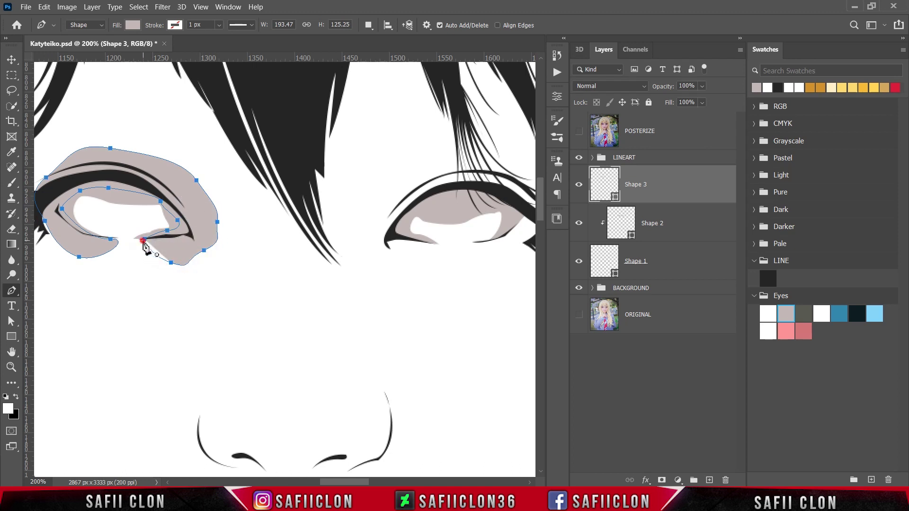
Step: Fill Shape 3 with the dark olive-gray Eyes swatch, 585951, and turn it into a clipping mask on the eye base
double_click(615, 198)
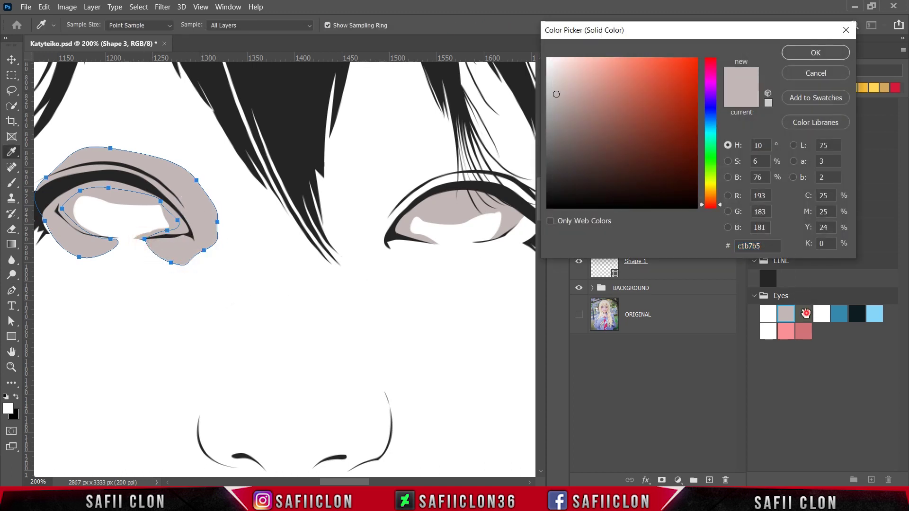
click(805, 312)
click(811, 57)
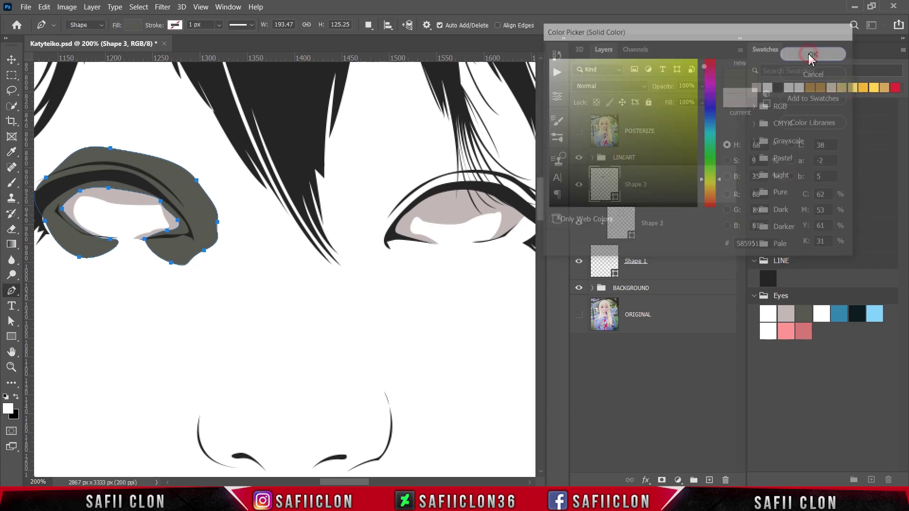
right_click(662, 185)
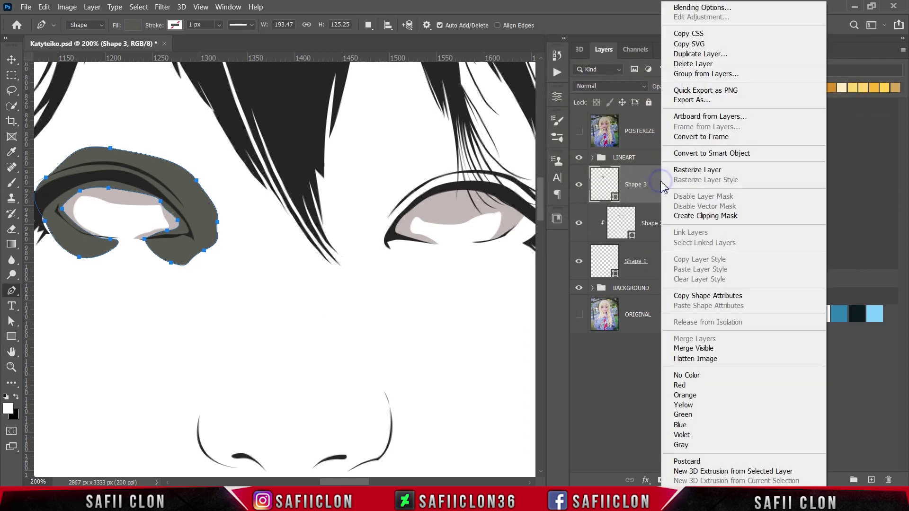
click(685, 216)
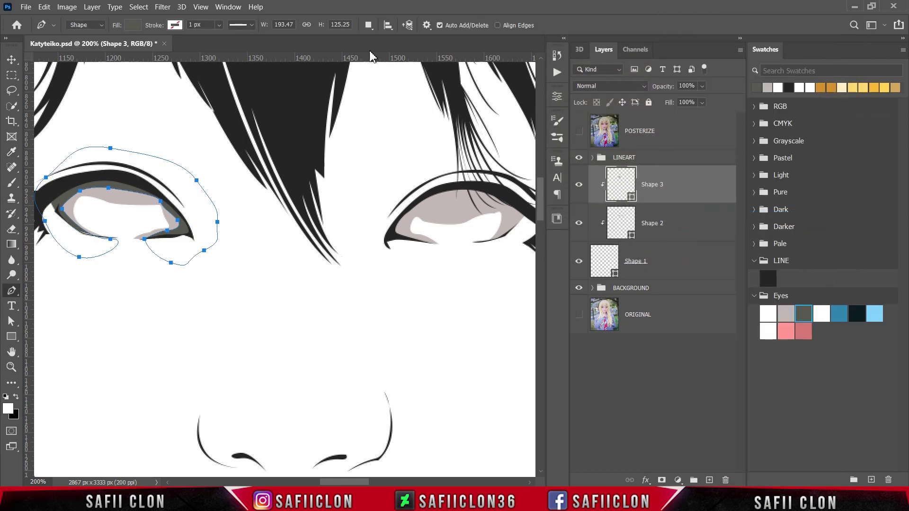
Step: Set the path operation to Combine Shapes and trace the inner edge of the dark shadow in the right-hand eye
click(369, 26)
click(381, 51)
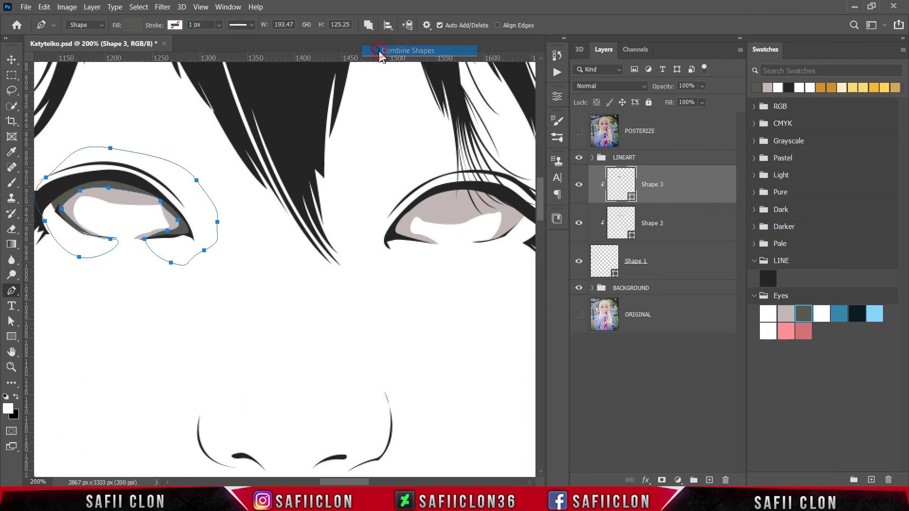
click(434, 246)
click(421, 237)
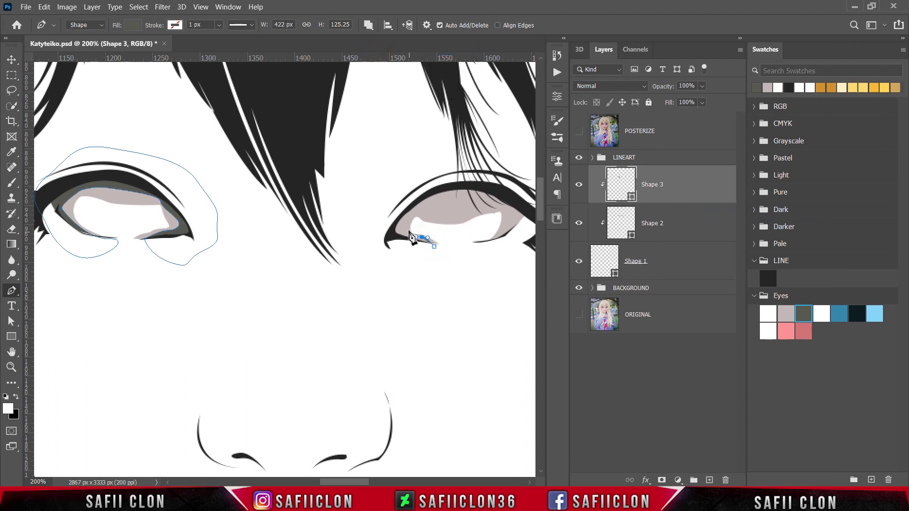
click(401, 234)
drag(406, 224, 429, 207)
click(579, 132)
click(579, 132)
click(478, 205)
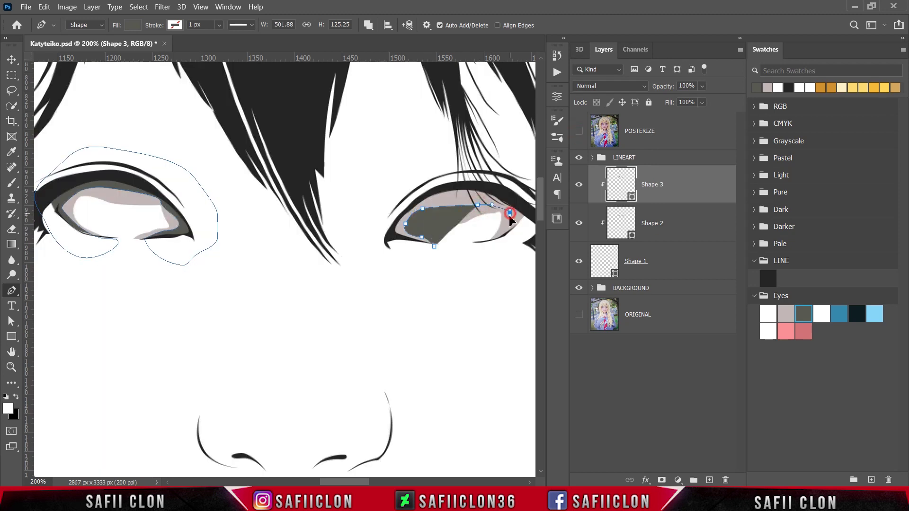
click(510, 212)
click(488, 240)
Step: Trace the dark shadow's outer edge around the right-hand eye, close the shape, and toggle Shape 3's visibility to check it
click(504, 255)
click(528, 214)
click(486, 179)
click(407, 196)
click(378, 226)
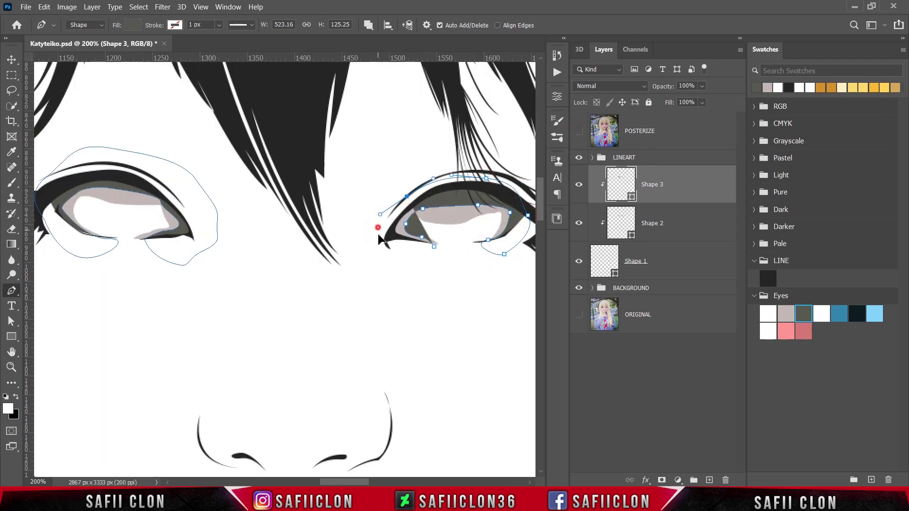
click(399, 261)
click(446, 249)
click(434, 247)
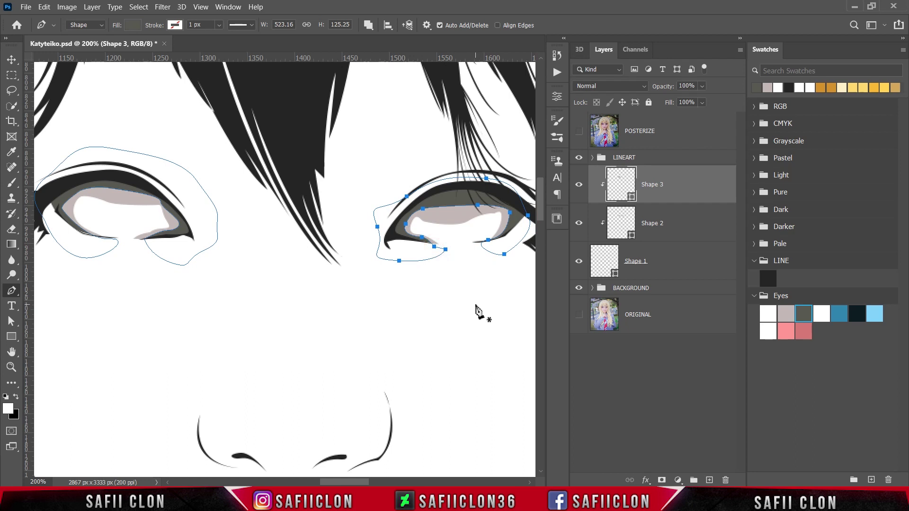
click(579, 186)
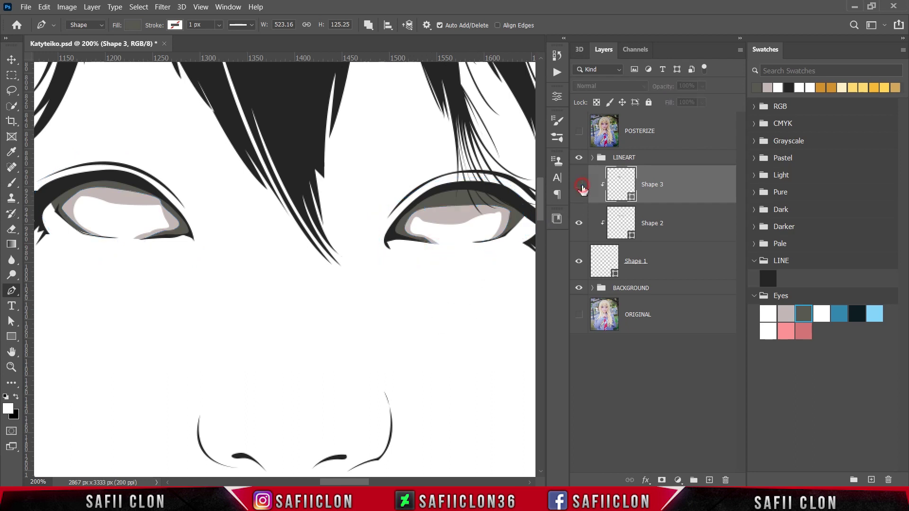
click(579, 185)
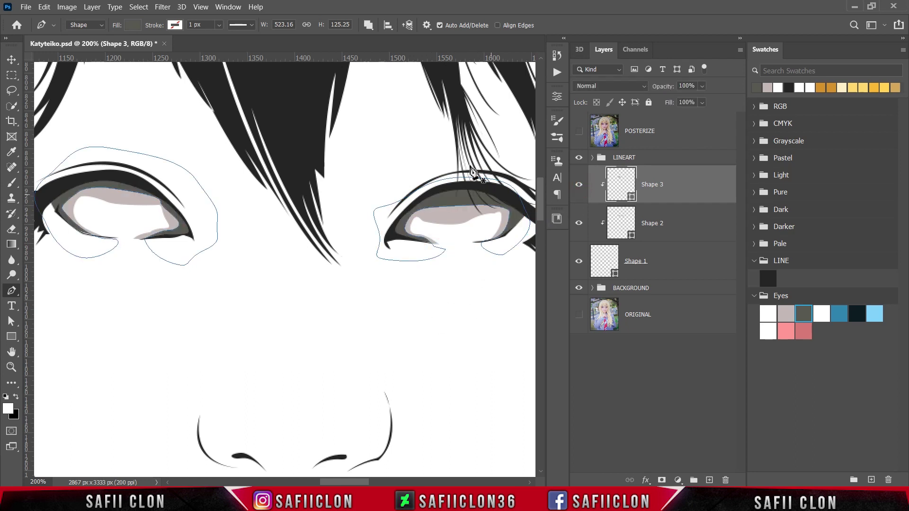
Step: Set the path operation to New Layer and draw a circle about 61 px across with the Ellipse tool, below the left-hand eye
click(369, 25)
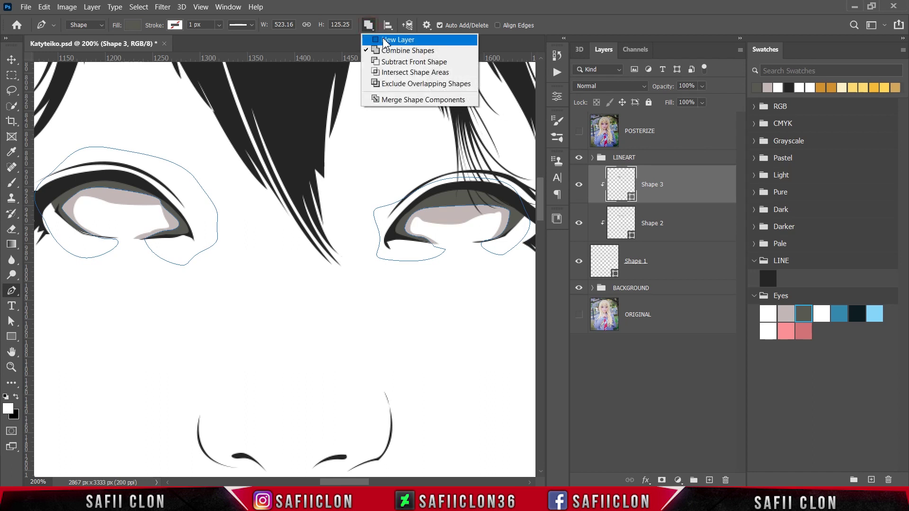
click(386, 37)
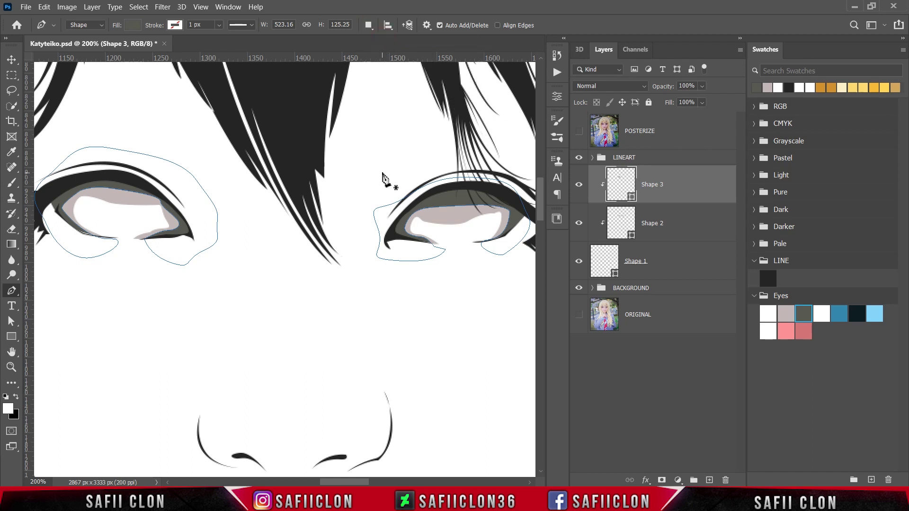
click(579, 132)
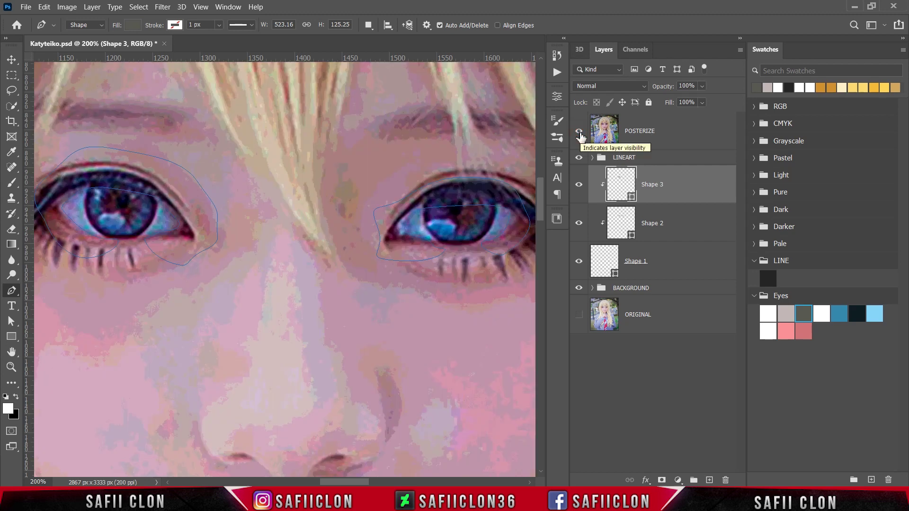
click(579, 133)
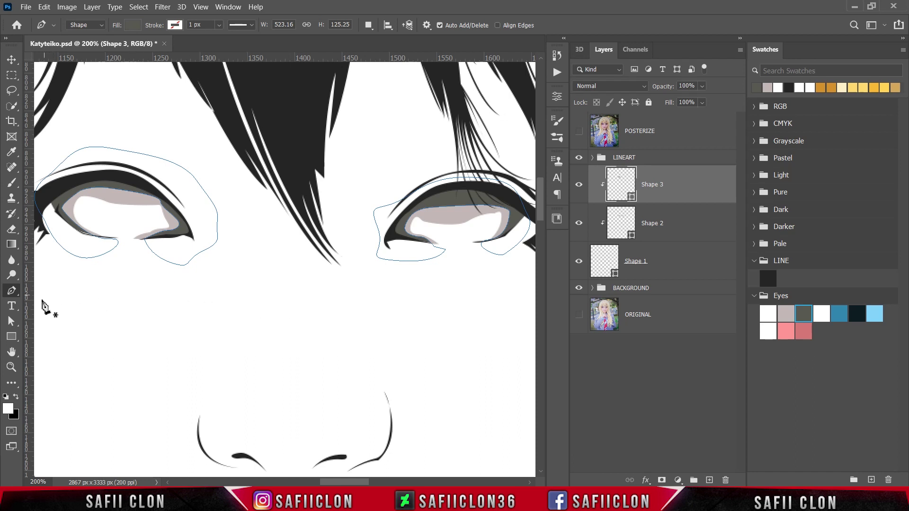
click(8, 338)
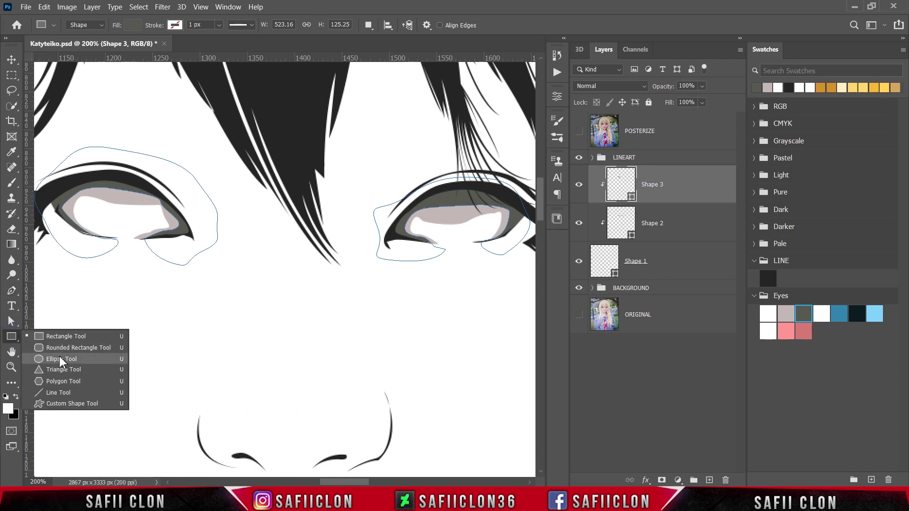
click(69, 357)
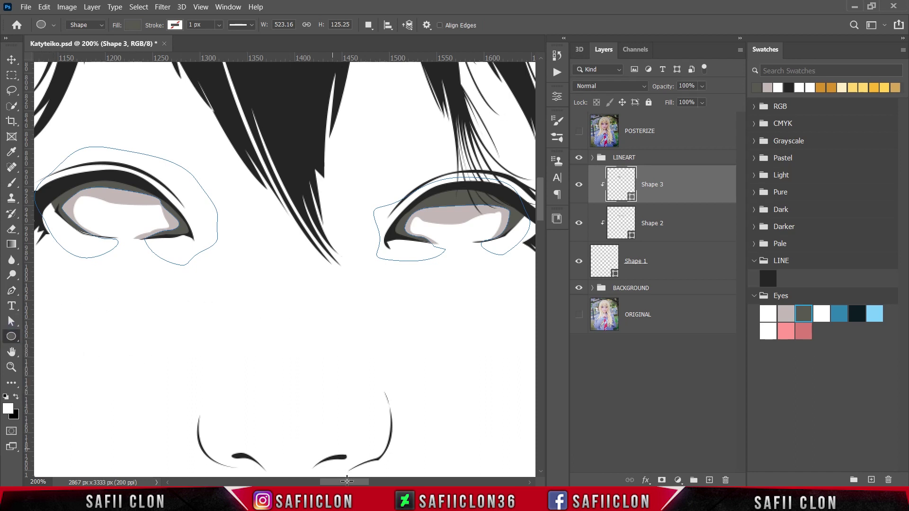
drag(341, 484, 335, 484)
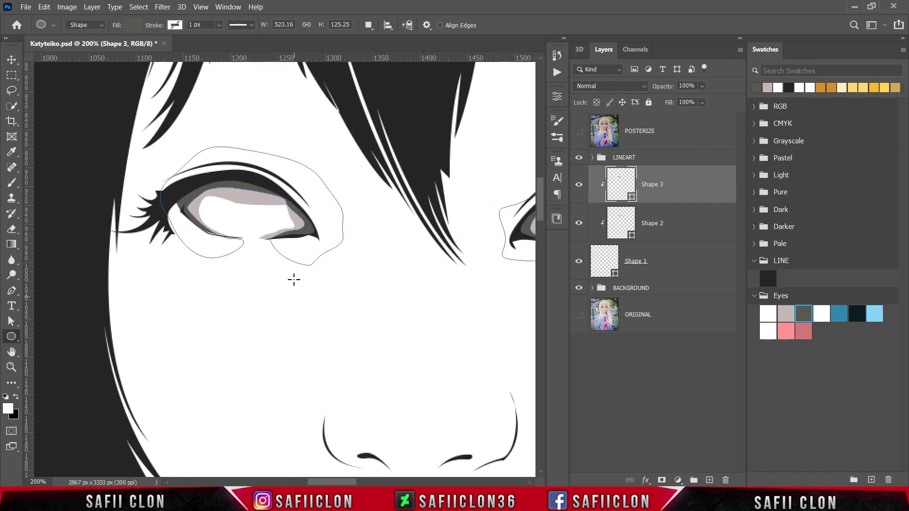
drag(320, 288, 389, 345)
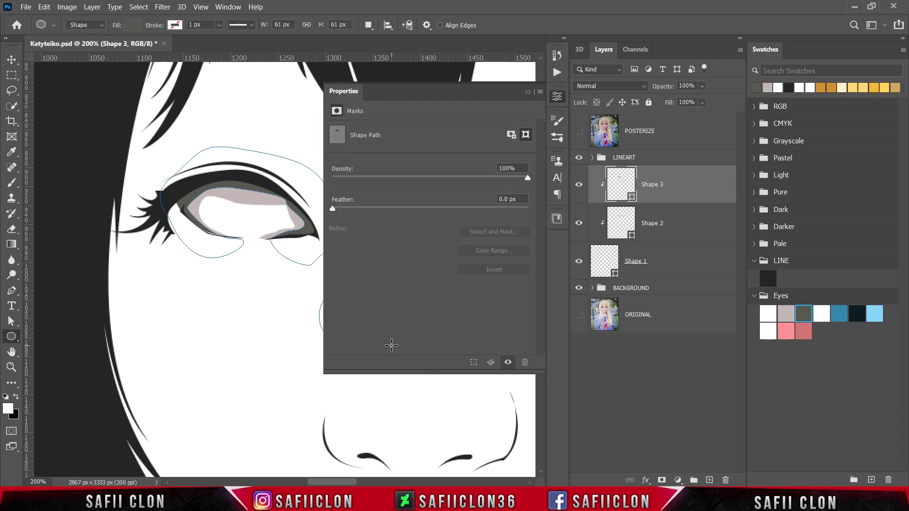
click(527, 91)
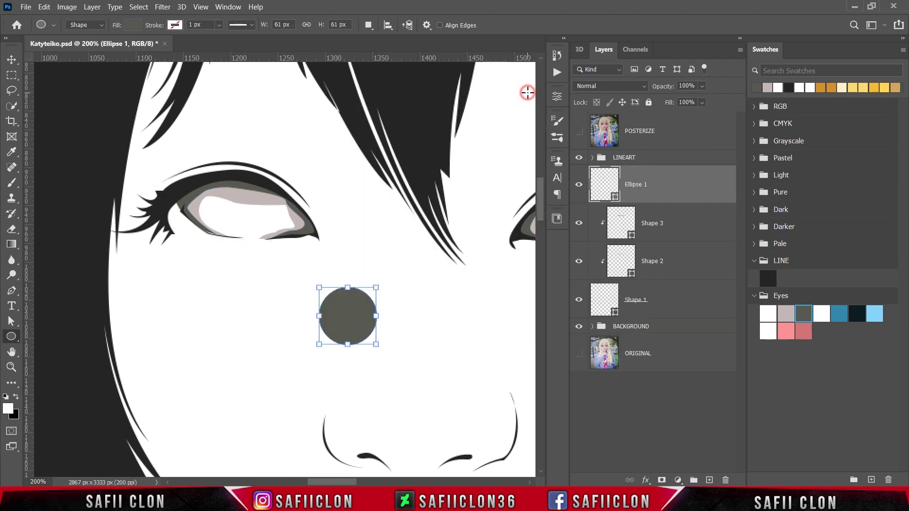
Step: Using the POSTERIZE layer as reference, move and scale Ellipse 1 over the left-hand iris to about 78 × 77 px, and clip it to the eye base
click(579, 132)
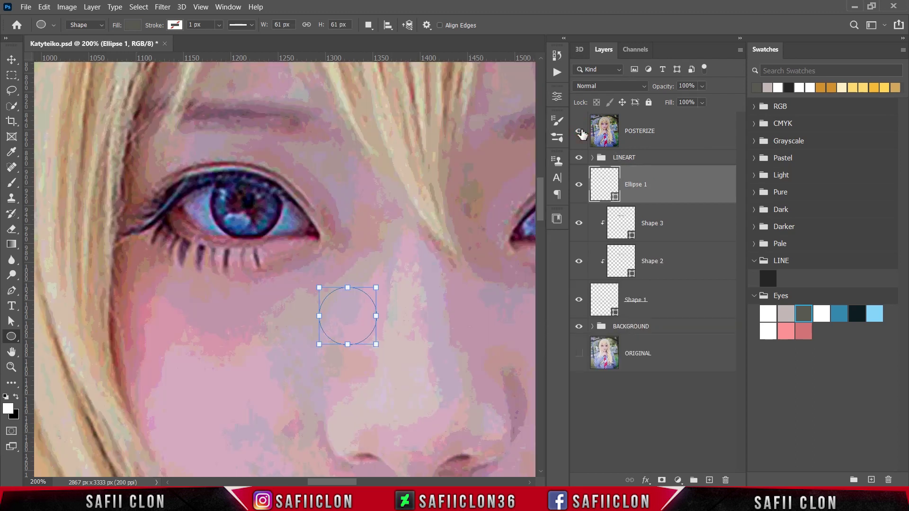
key(ctrl+t)
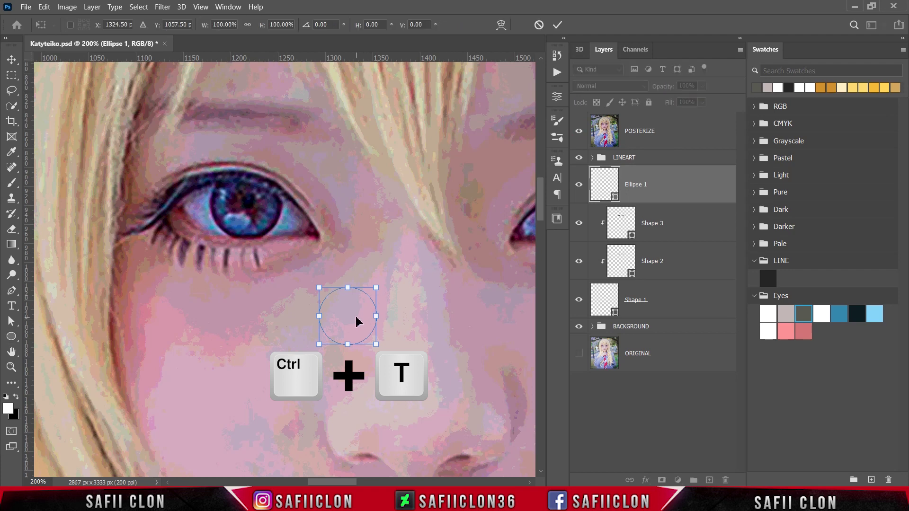
drag(355, 316, 281, 171)
drag(214, 171, 209, 167)
drag(285, 241, 287, 240)
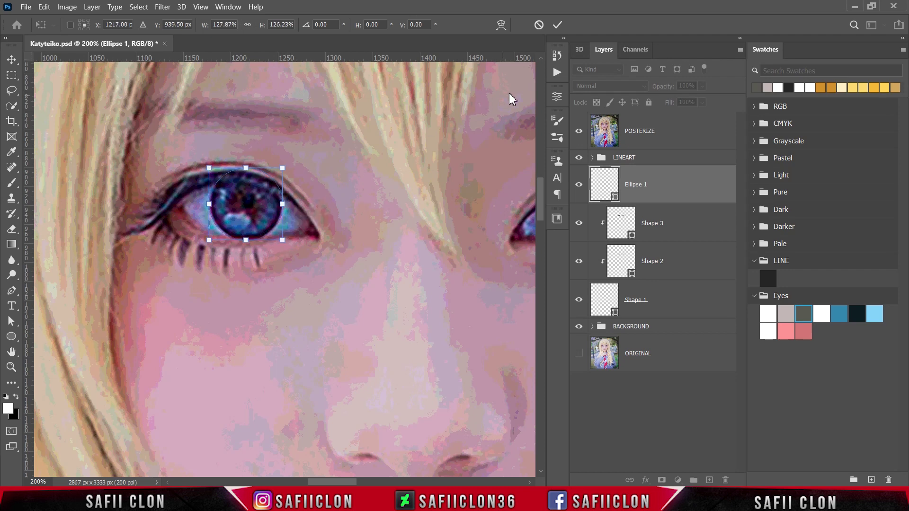
click(559, 26)
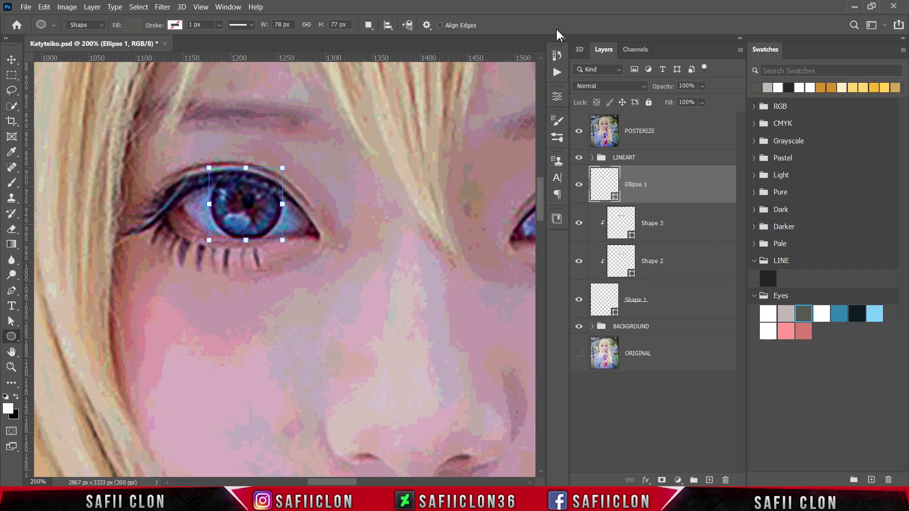
click(579, 131)
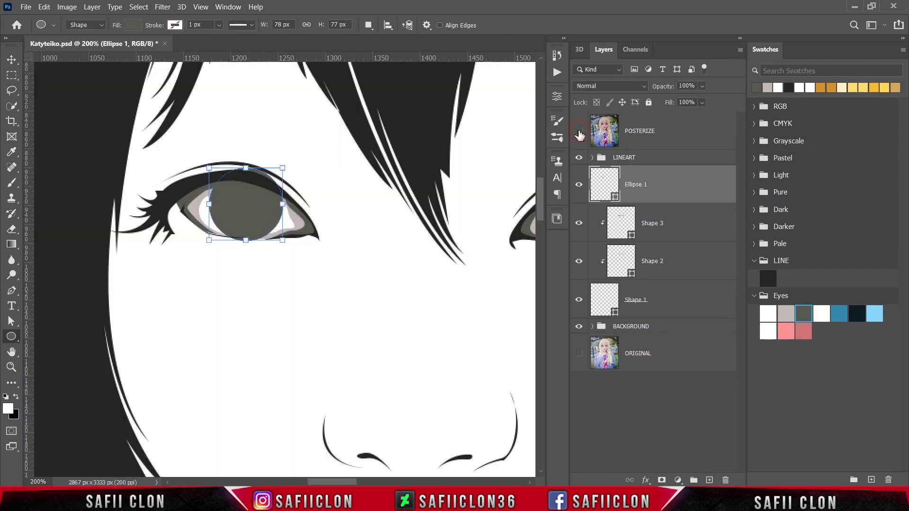
right_click(666, 190)
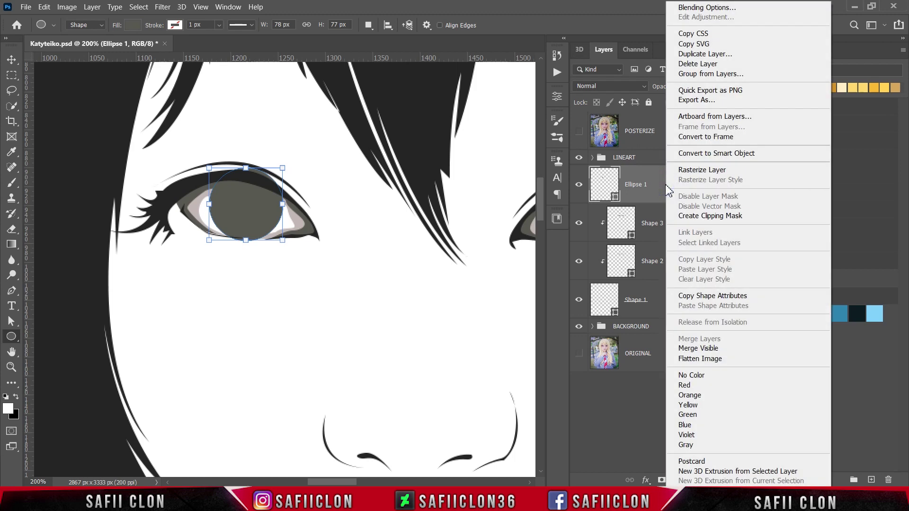
click(694, 216)
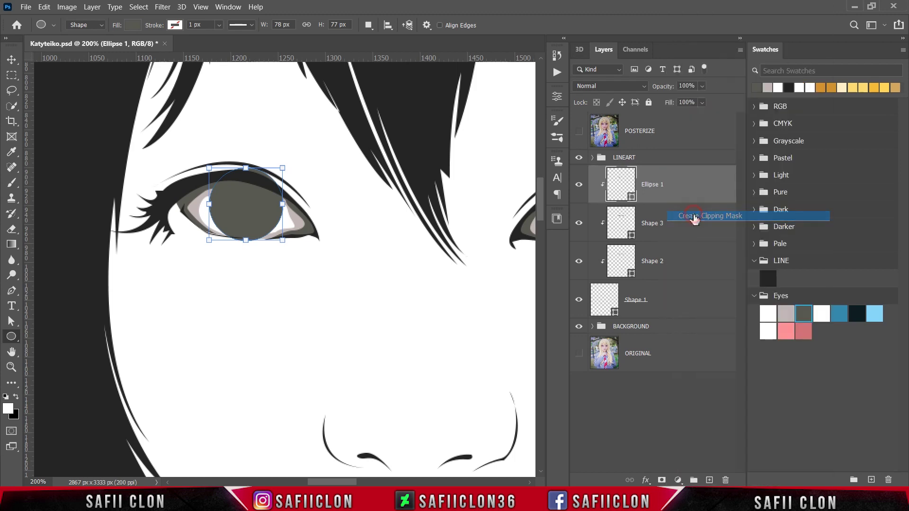
Step: Duplicate the clipped iris ellipse three times, stacking each copy above the previous one
right_click(681, 184)
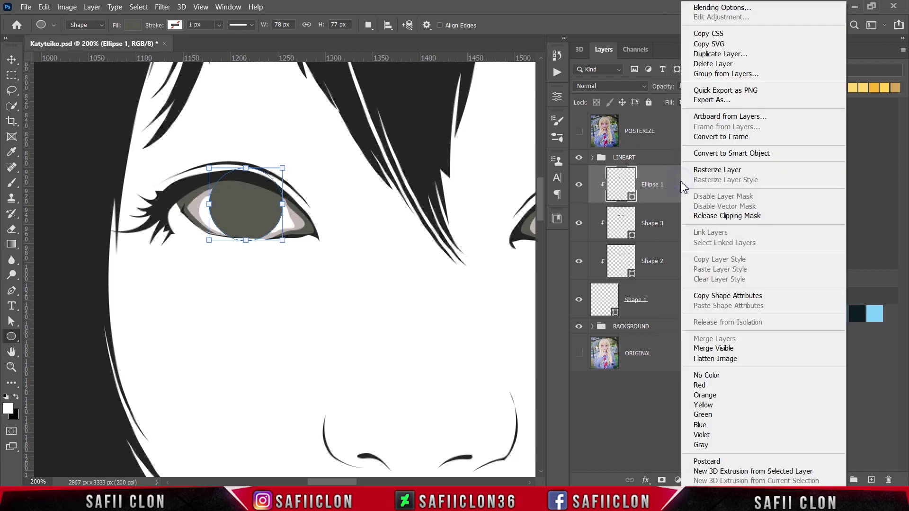
click(710, 54)
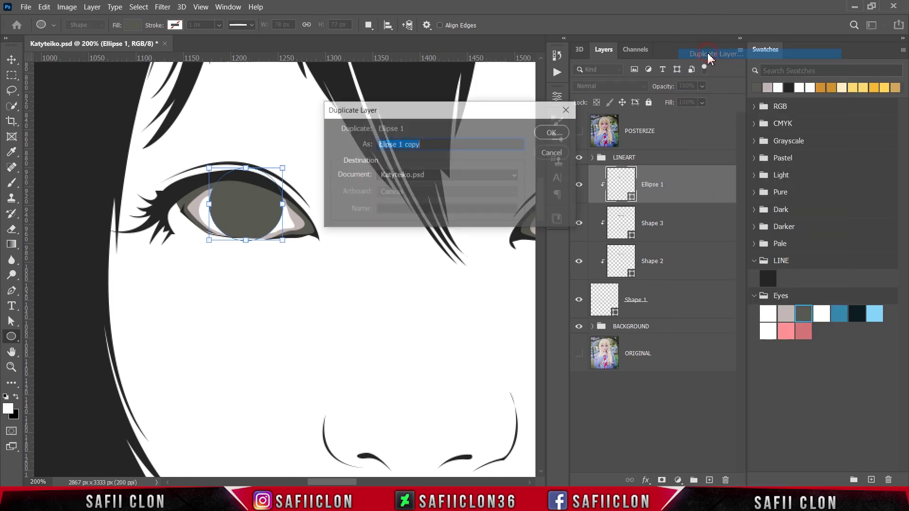
click(552, 133)
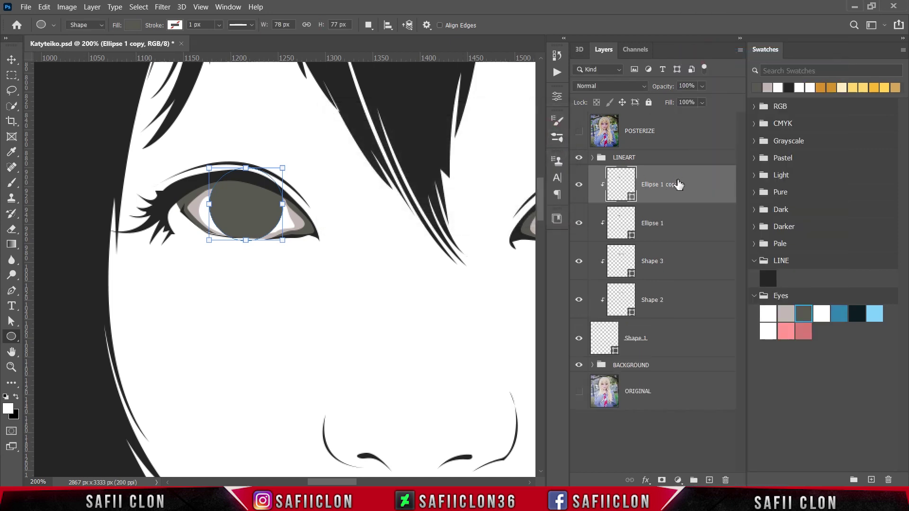
right_click(679, 184)
click(701, 55)
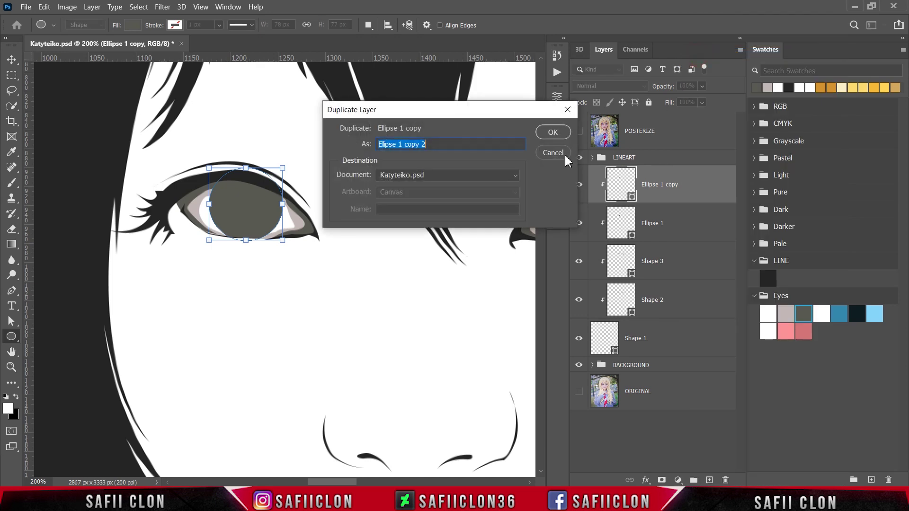
click(547, 138)
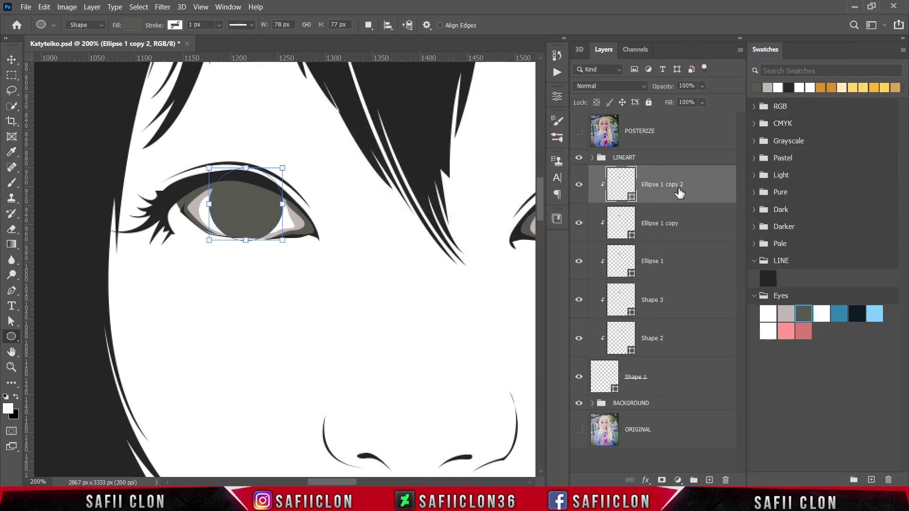
right_click(692, 184)
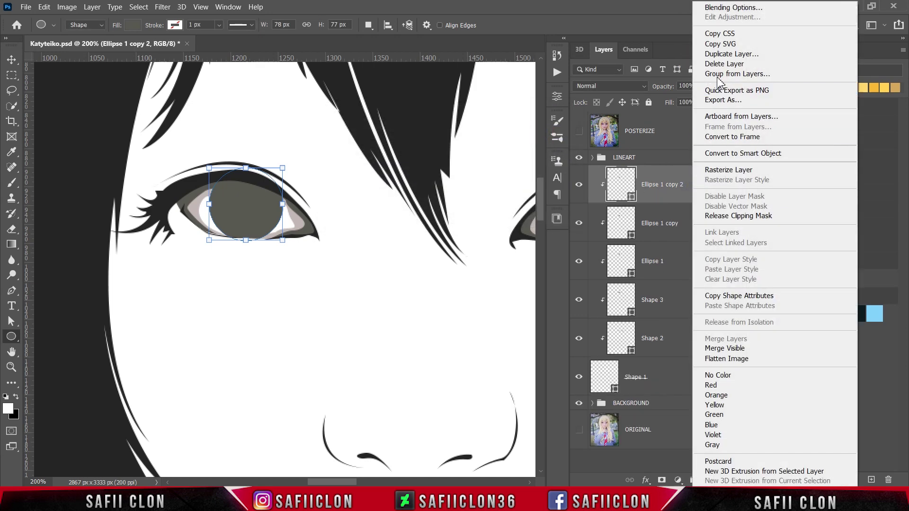
click(701, 55)
click(553, 138)
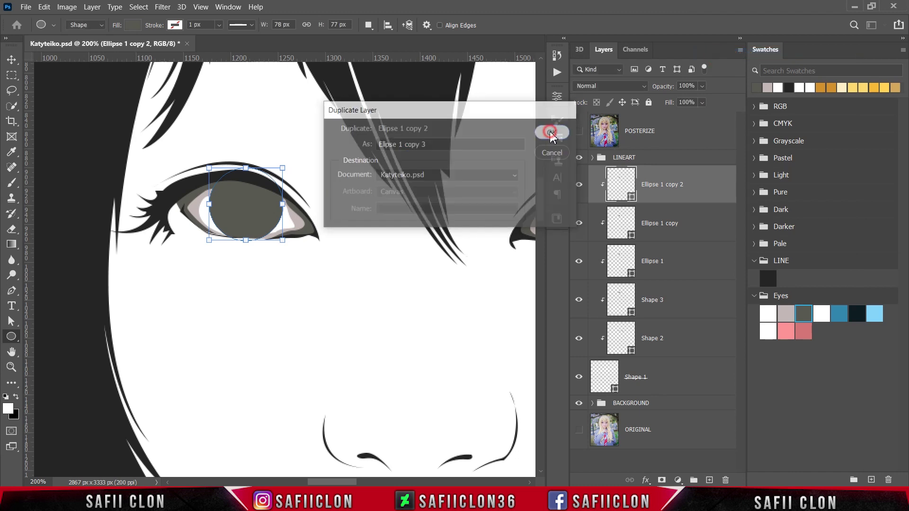
Step: Rename the three ellipse copies, from the uppermost down, as Ellipse 4, Ellipse 3 and Ellipse 2
double_click(670, 190)
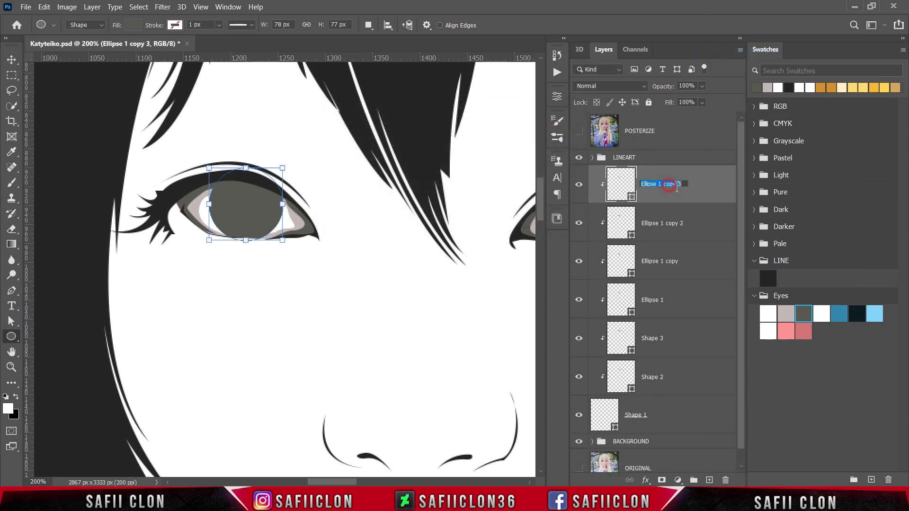
drag(682, 183, 661, 184)
text(4)
click(691, 185)
double_click(673, 226)
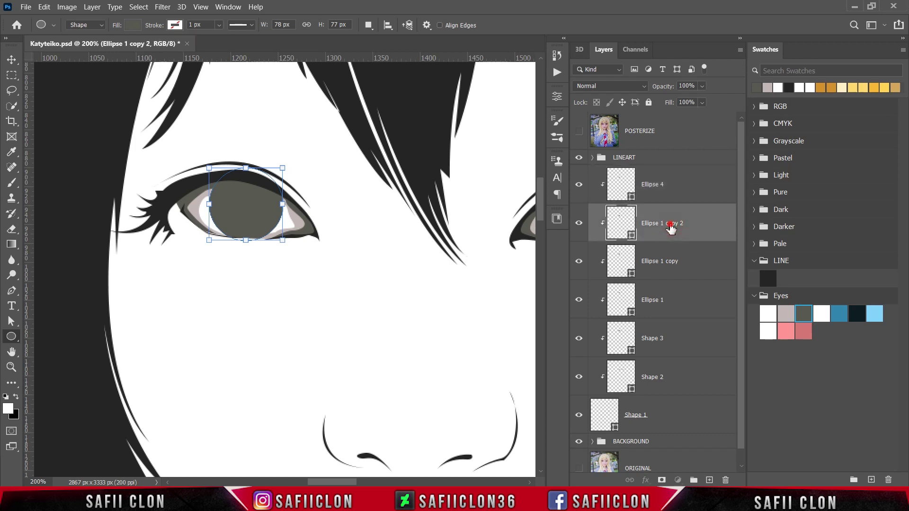
drag(684, 223, 678, 223)
text(3)
click(692, 226)
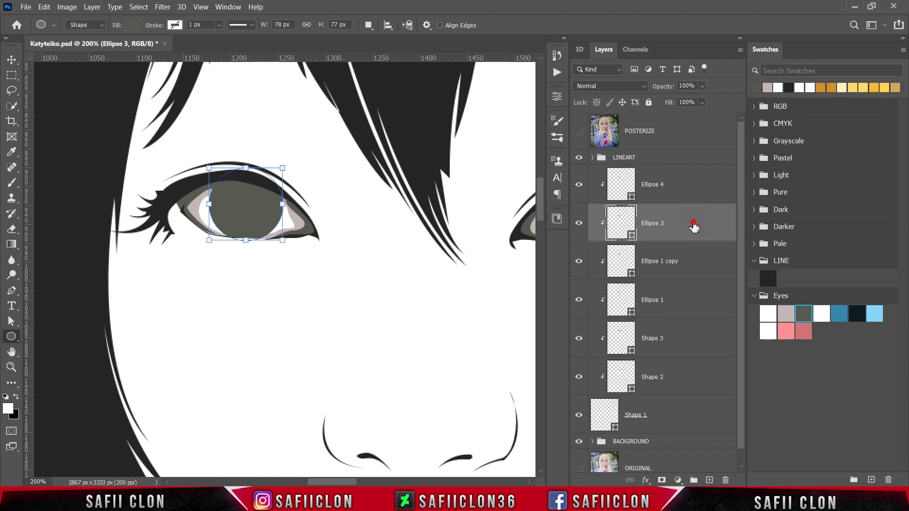
click(675, 264)
double_click(675, 264)
drag(682, 261, 665, 261)
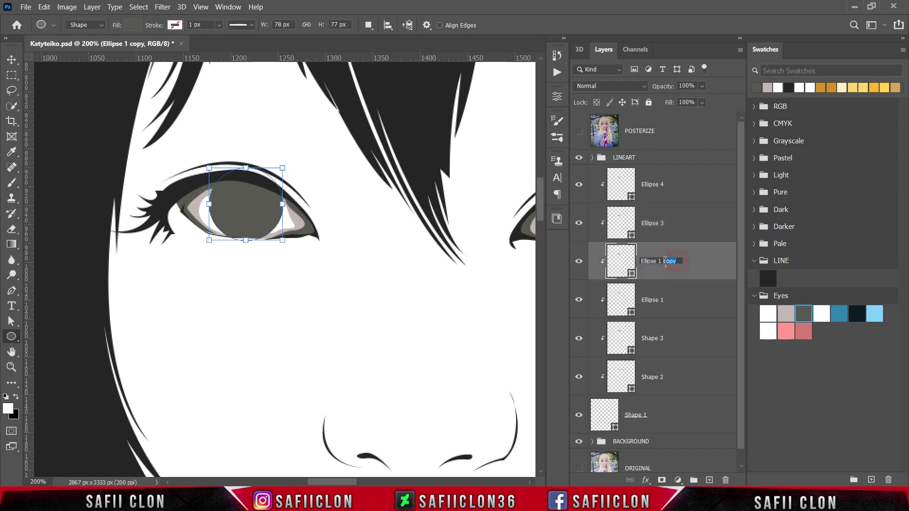
text(2)
key(Return)
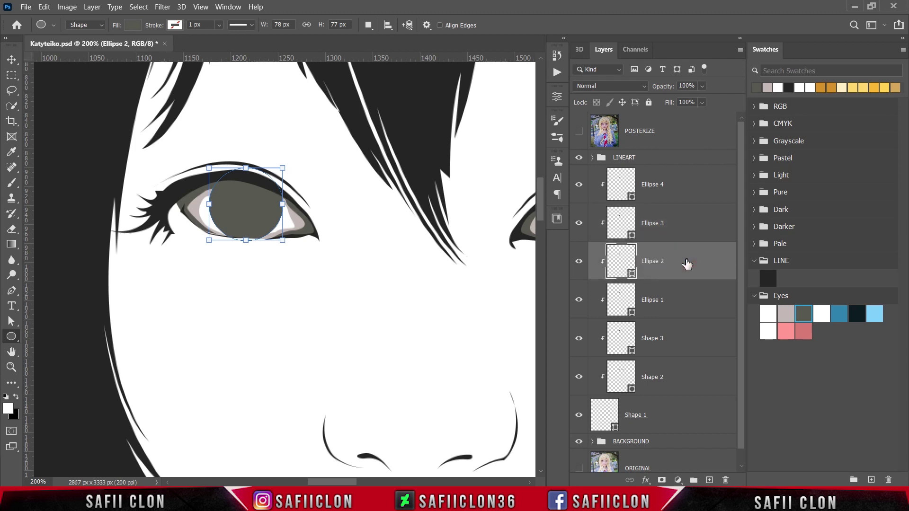
Step: Hide Ellipse 2, Ellipse 3 and Ellipse 4, and fill Ellipse 1 with the white Eyes swatch, ffffff
click(580, 225)
click(579, 261)
click(682, 304)
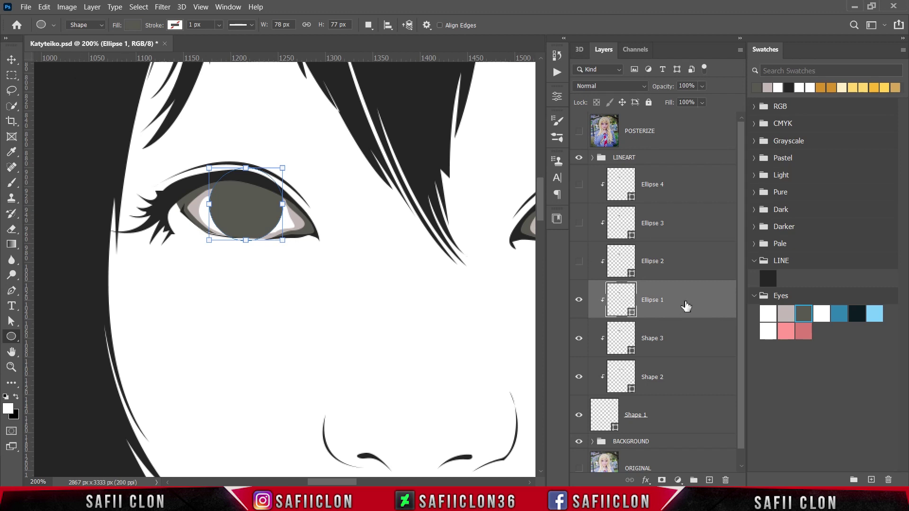
double_click(632, 314)
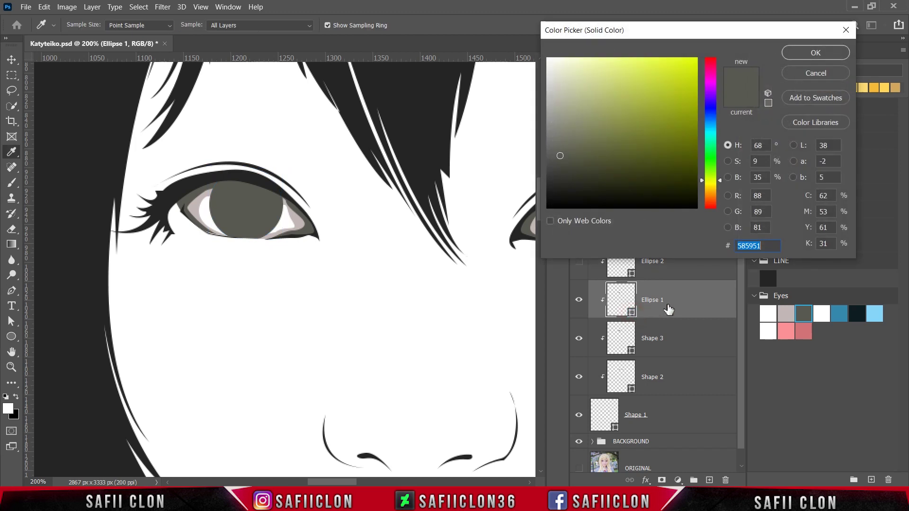
click(823, 314)
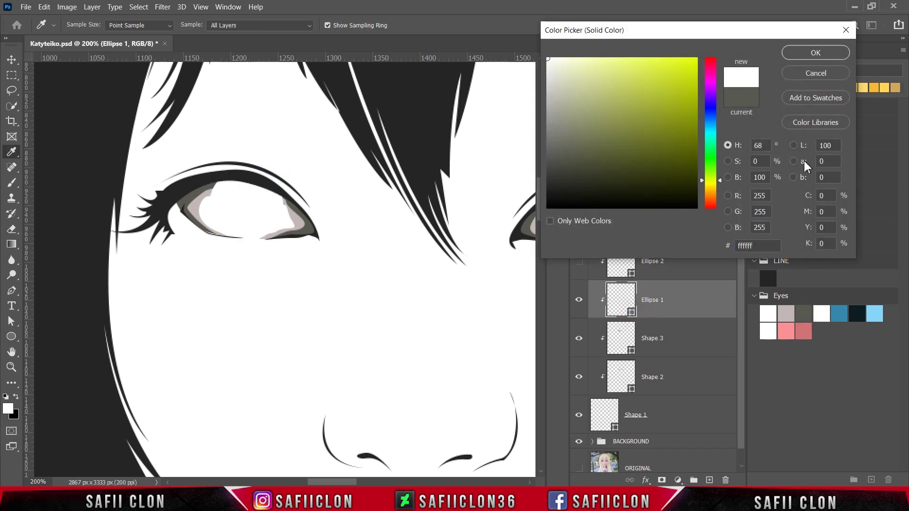
click(816, 52)
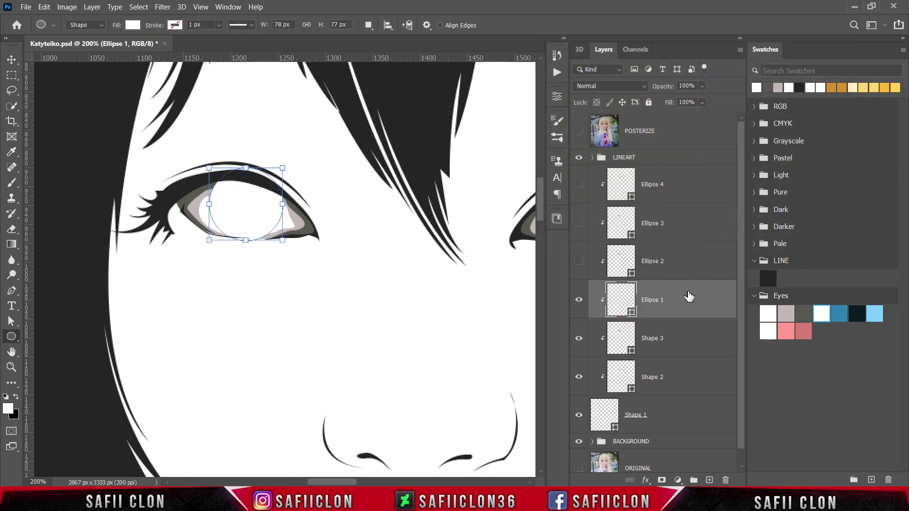
Step: Add a Stroke layer style to Ellipse 1 and set its blend mode to Normal
right_click(687, 297)
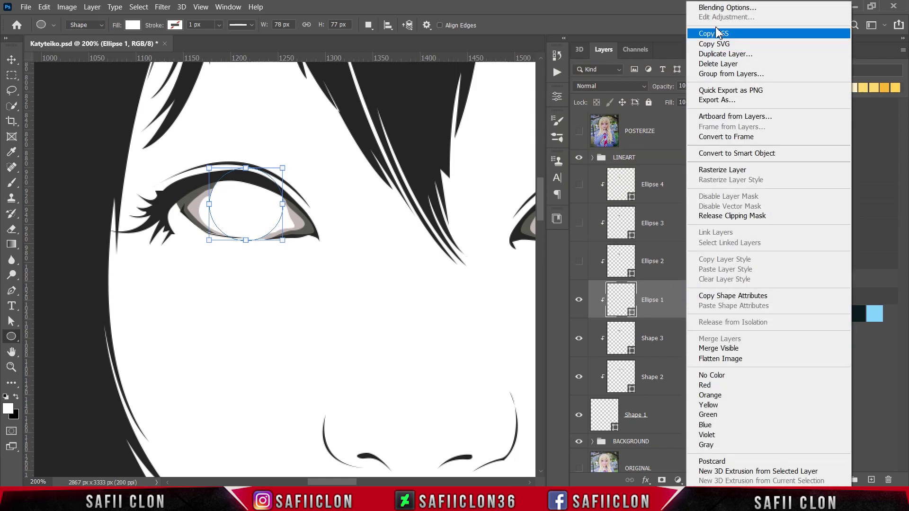
click(716, 8)
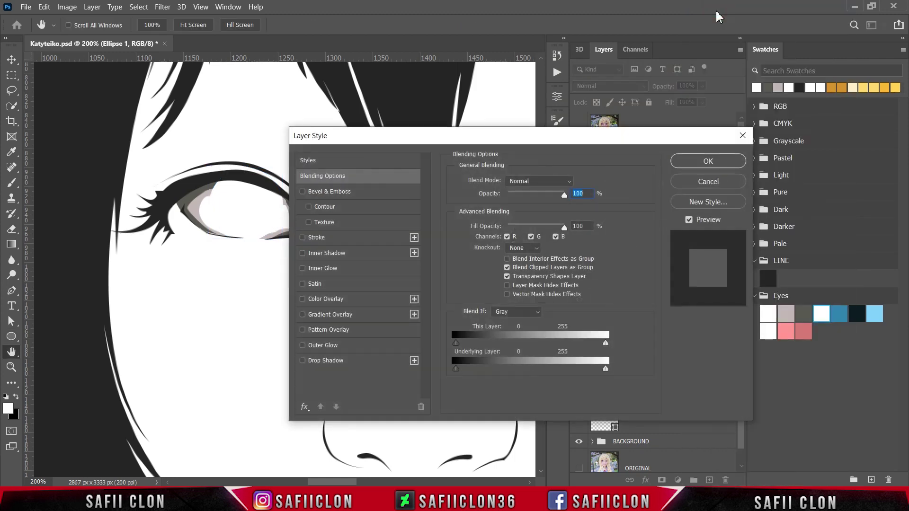
click(468, 138)
drag(532, 118, 558, 99)
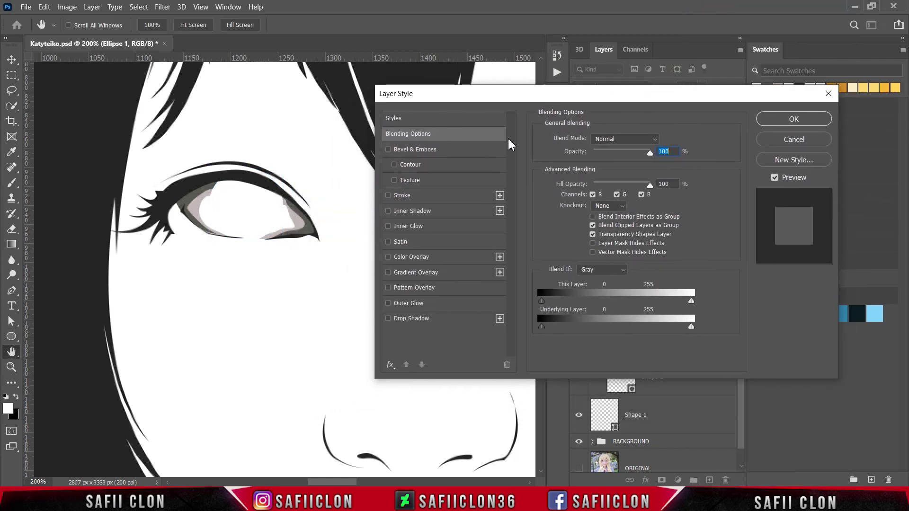
click(403, 196)
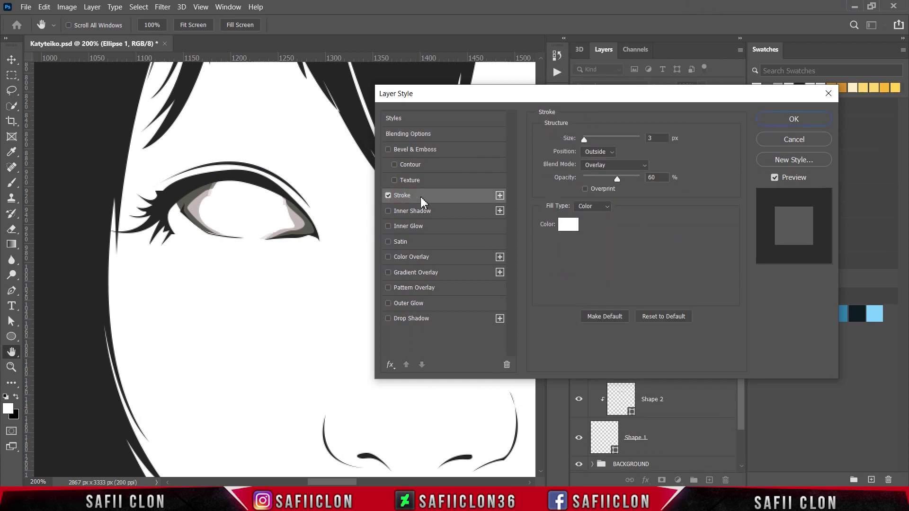
click(619, 167)
click(616, 174)
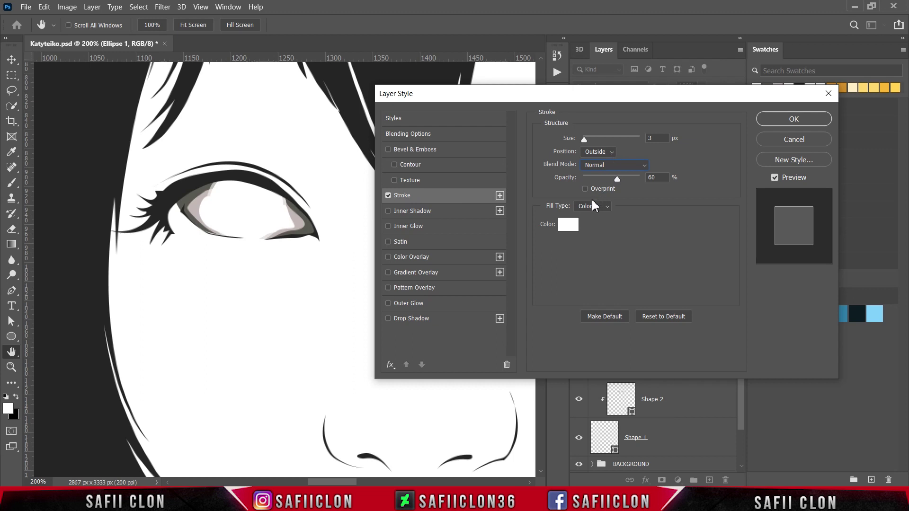
Step: Give the stroke the line art's dark color, 242424, with 100% opacity and a 5 px size, and apply the layer style
click(568, 224)
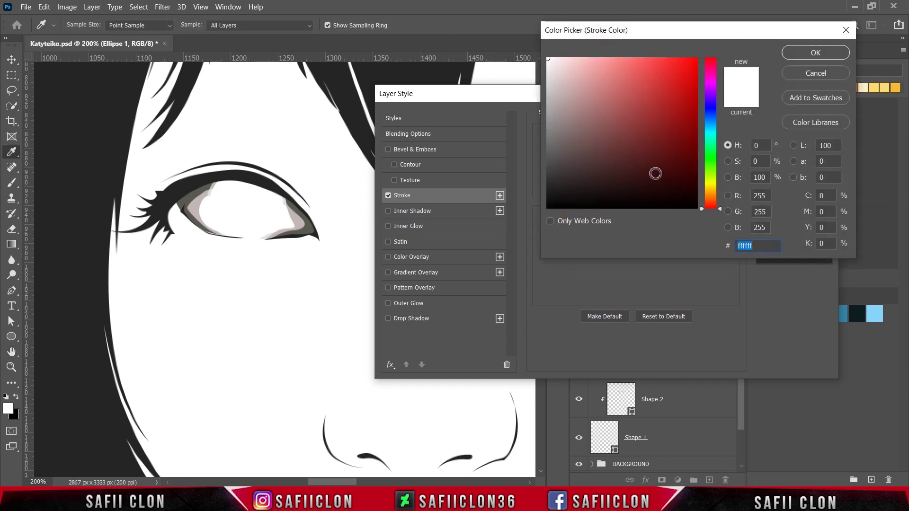
click(183, 187)
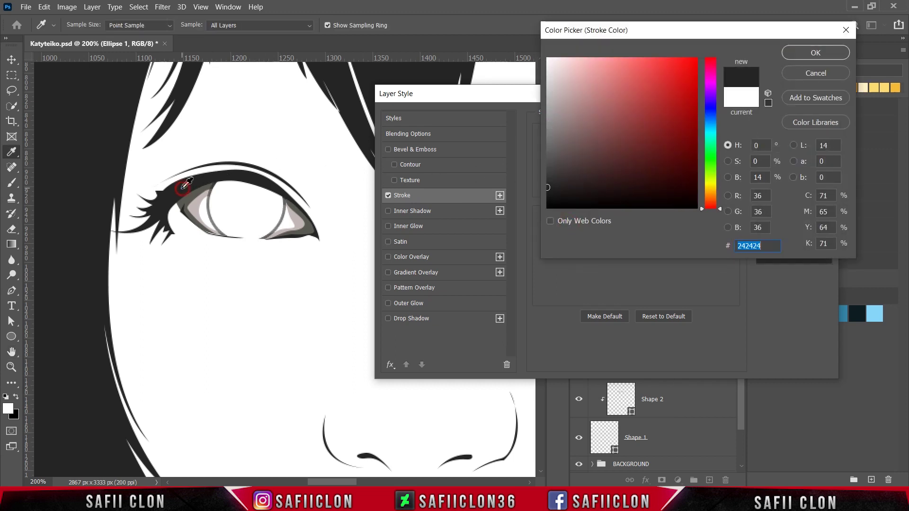
click(813, 52)
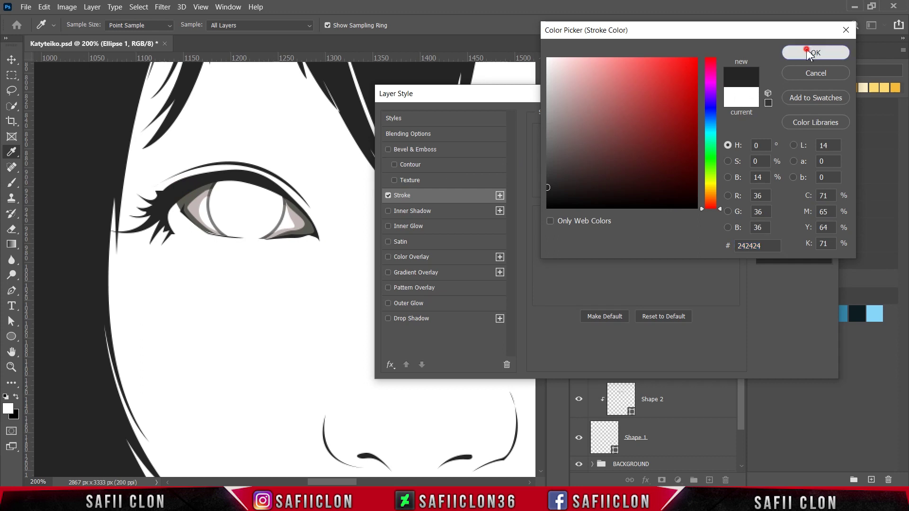
drag(619, 181, 648, 184)
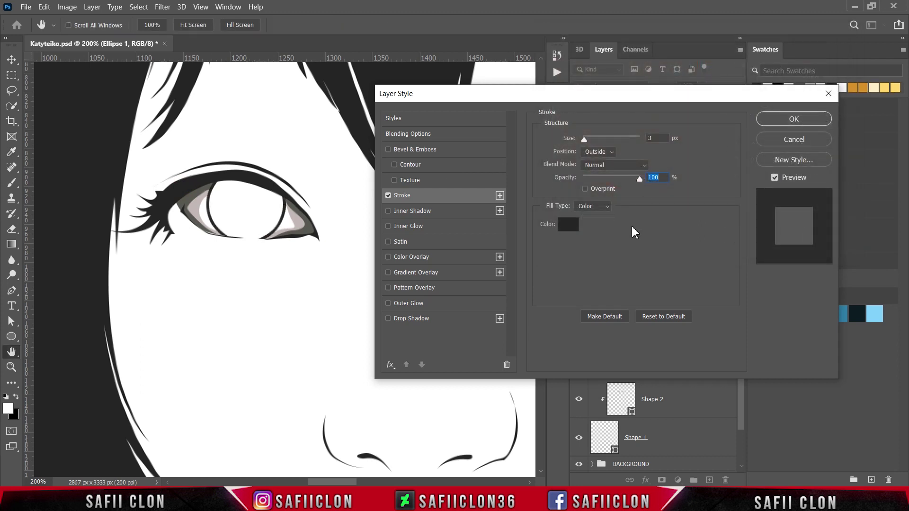
click(585, 139)
drag(585, 138, 586, 138)
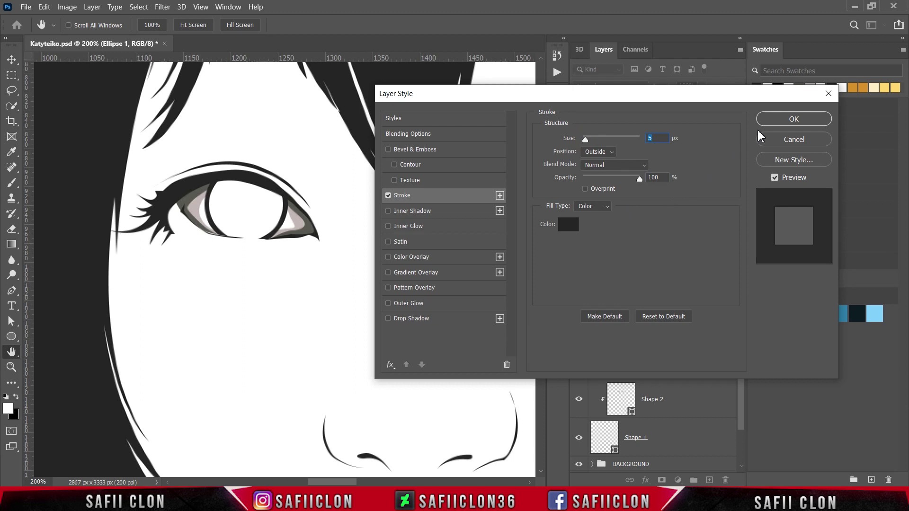
click(776, 121)
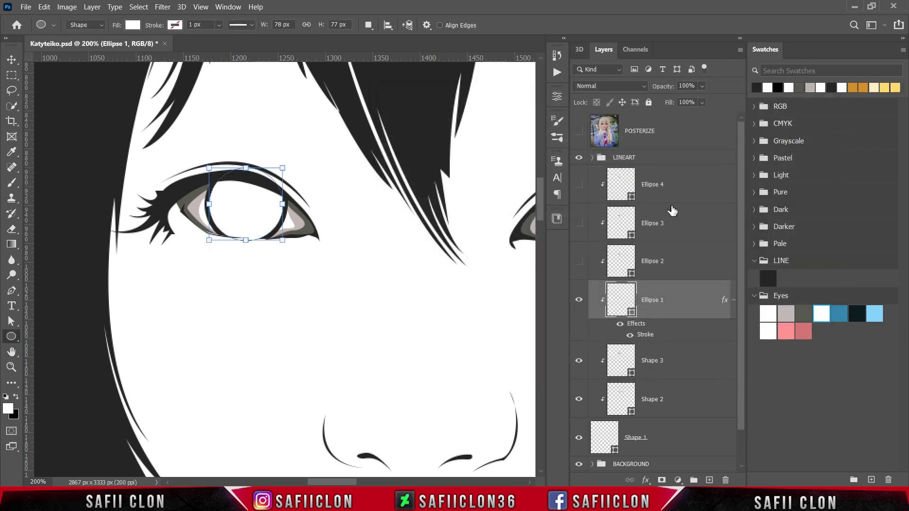
Step: Show Ellipse 2 and fill it with the blue Eyes swatch, 3587ac
click(678, 265)
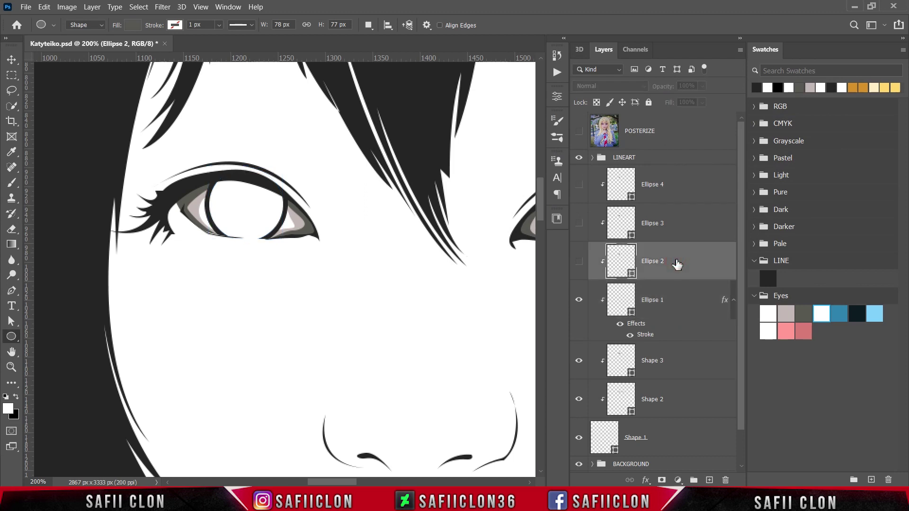
click(11, 60)
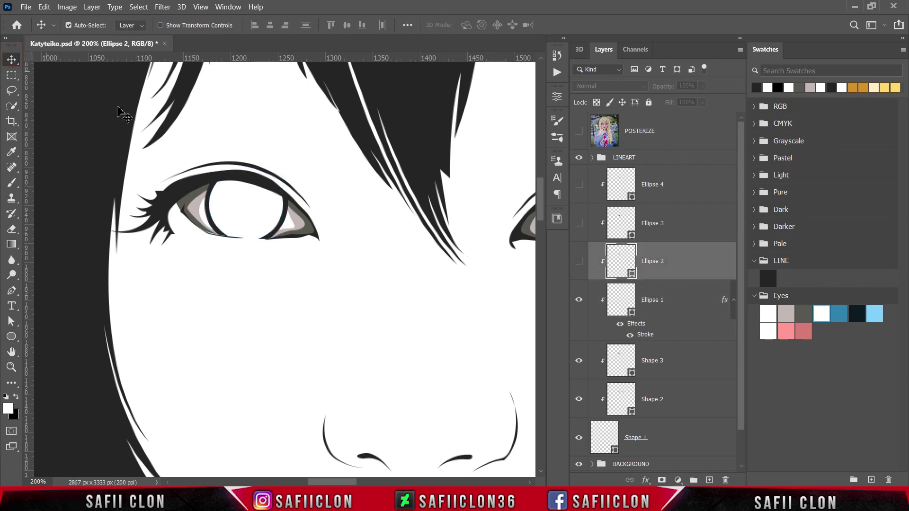
click(580, 262)
click(689, 263)
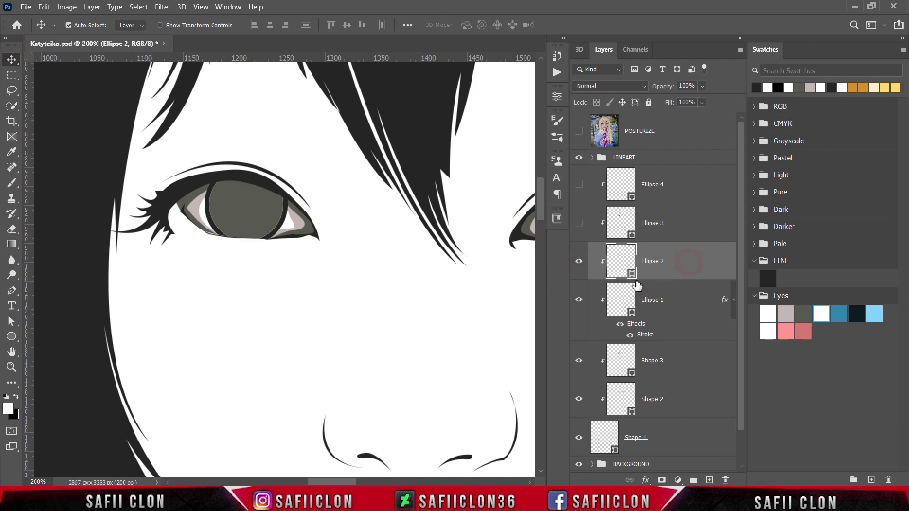
double_click(631, 275)
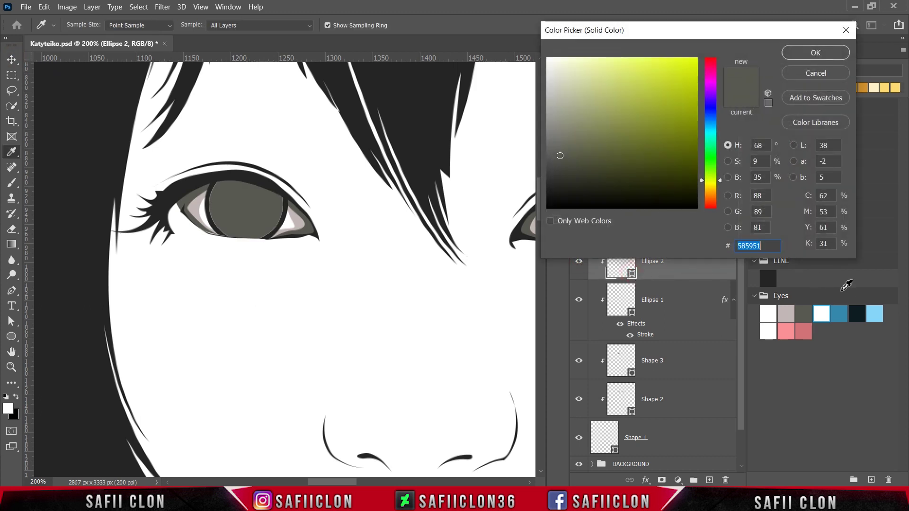
click(840, 313)
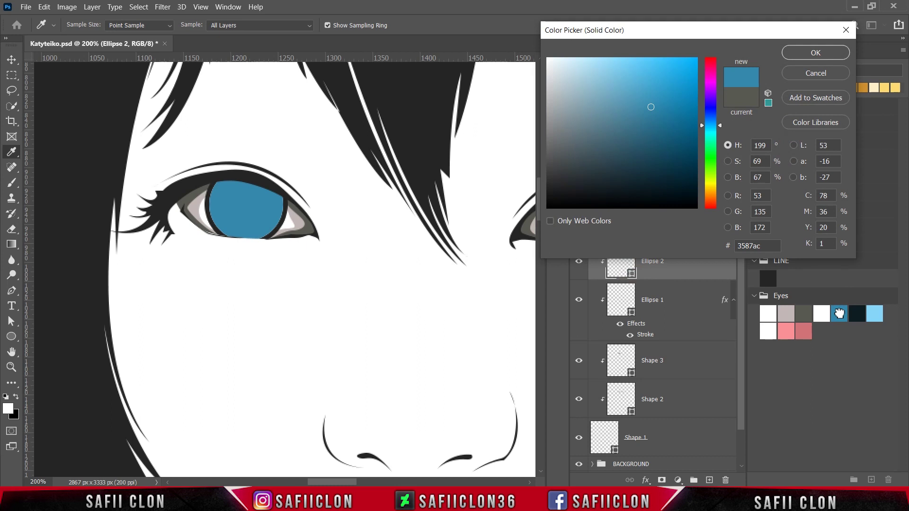
click(805, 54)
Step: Scale Ellipse 2 about its center to about 92.9% in width and height, and apply the transform
key(ctrl)
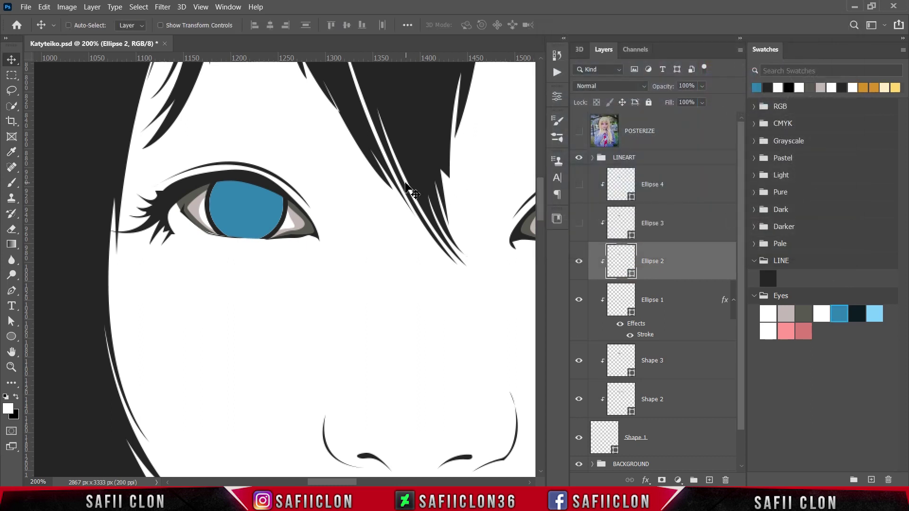
key(ctrl+t)
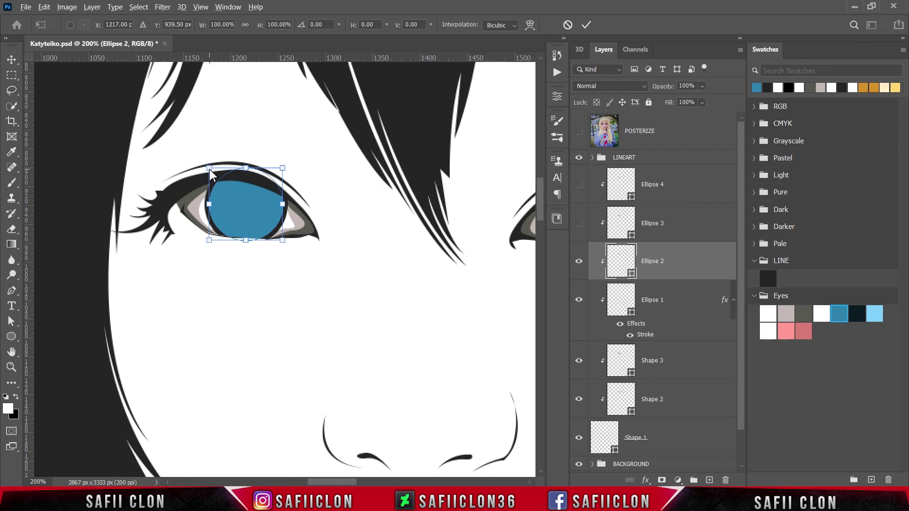
drag(209, 168, 213, 171)
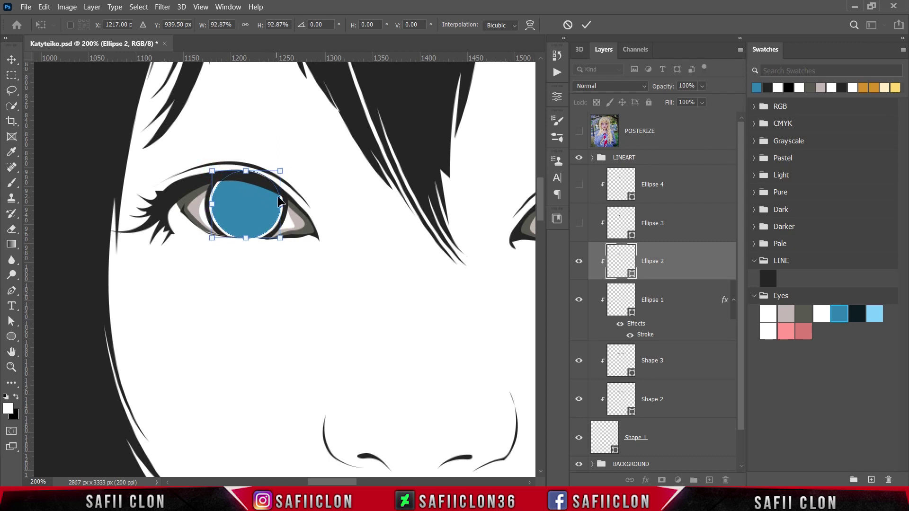
click(586, 26)
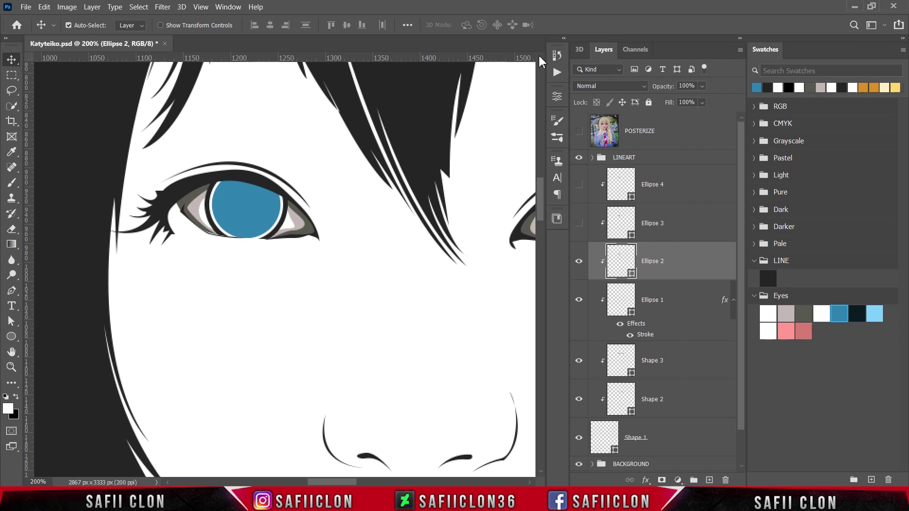
Step: Show Ellipse 3 and fill it with the near-black teal Eyes swatch, 0e1d20
click(696, 228)
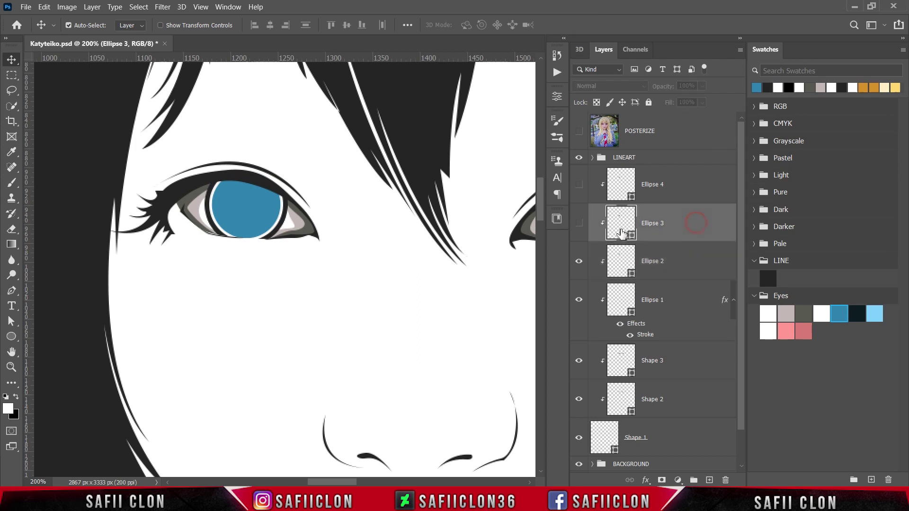
click(579, 223)
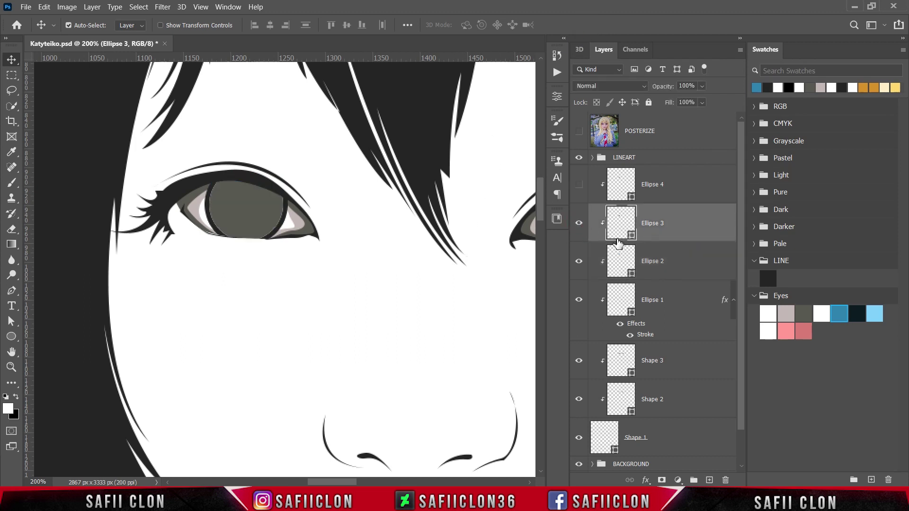
click(632, 235)
click(632, 236)
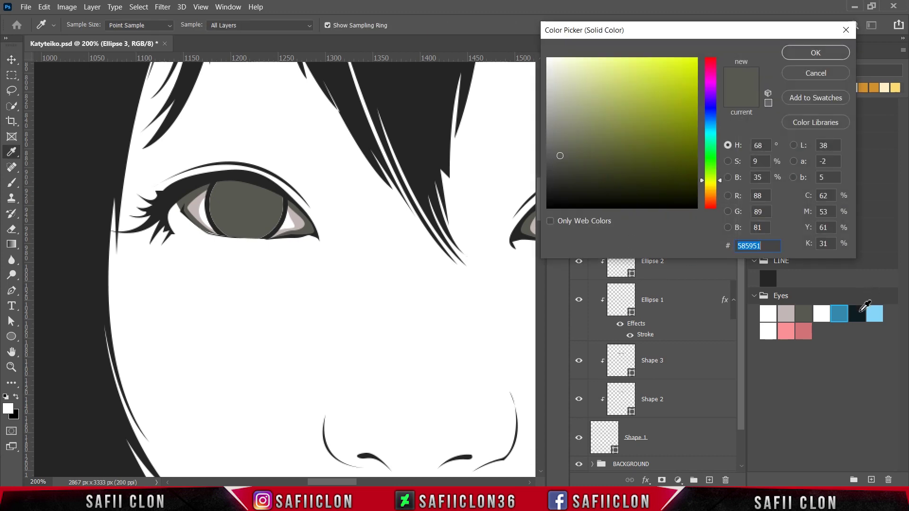
click(859, 313)
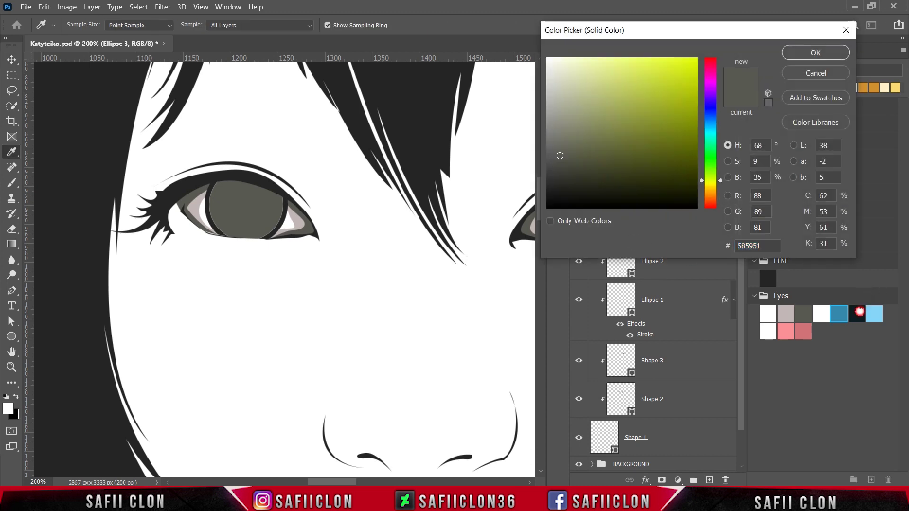
click(798, 54)
Step: Scale Ellipse 3 to a pupil about 47.4% wide and 46.8% high, and compare it with the POSTERIZE photo
key(ctrl+t)
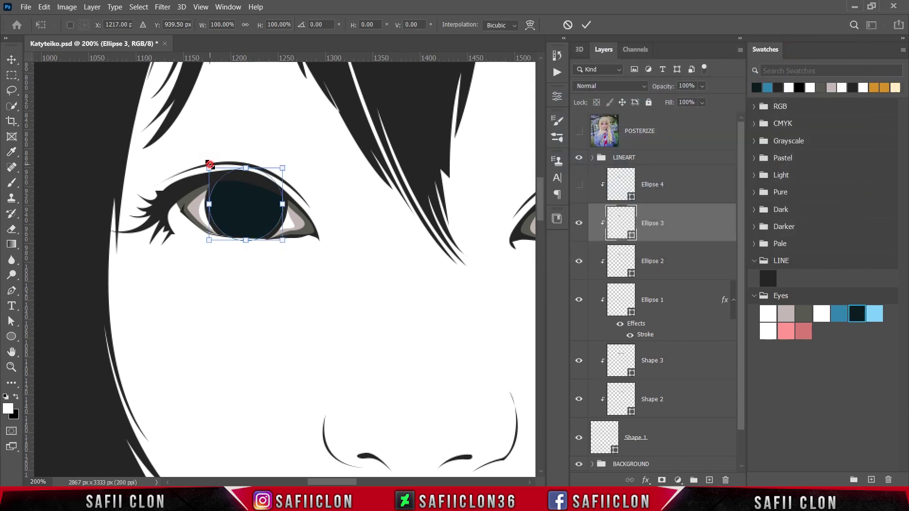
drag(210, 164, 229, 188)
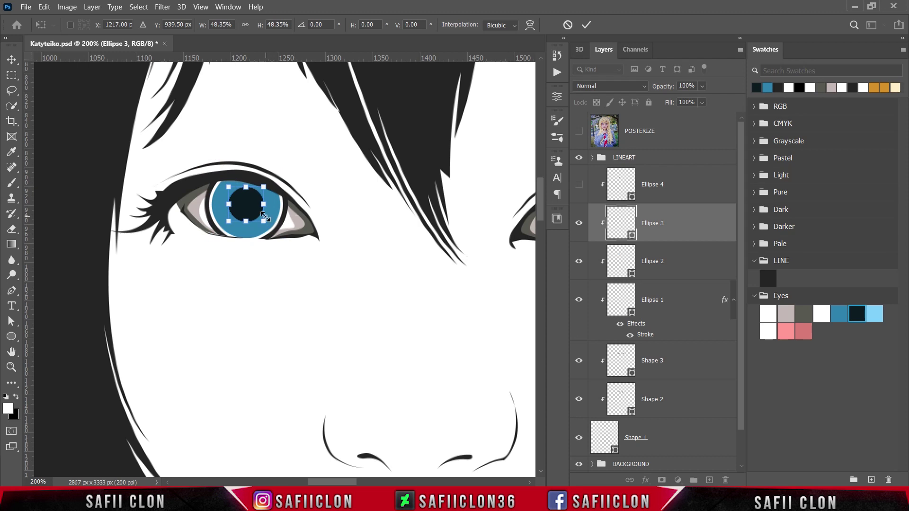
drag(266, 217, 266, 216)
drag(227, 185, 230, 186)
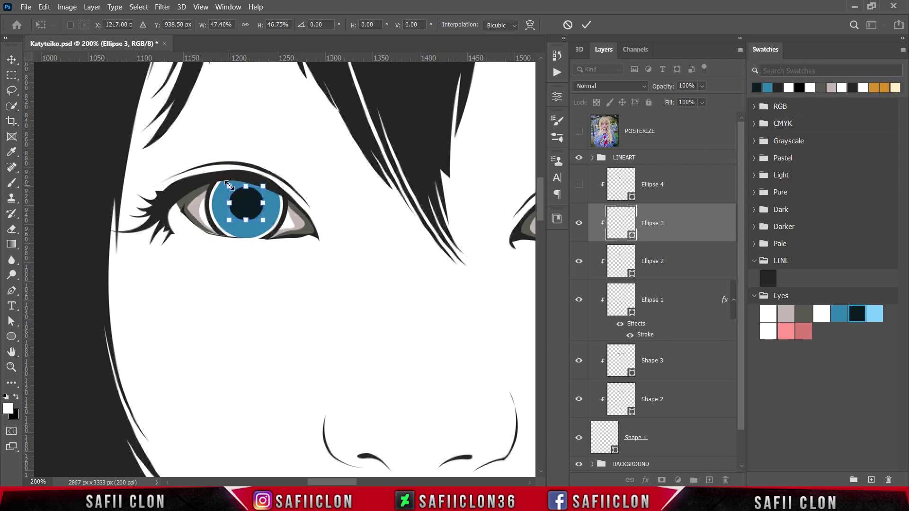
click(587, 24)
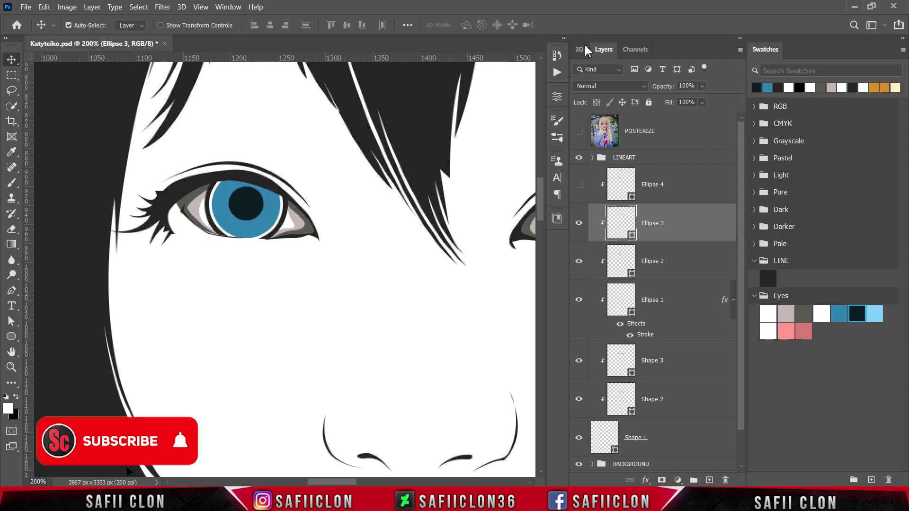
click(579, 131)
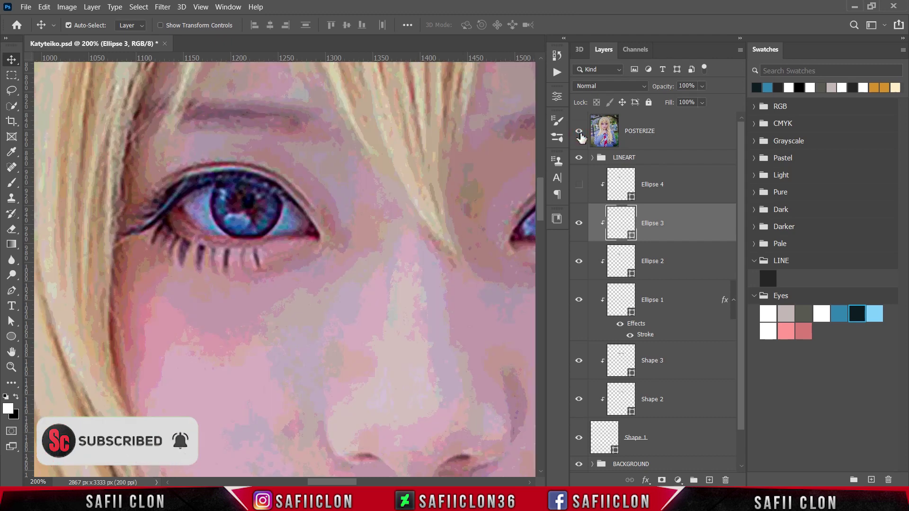
click(580, 134)
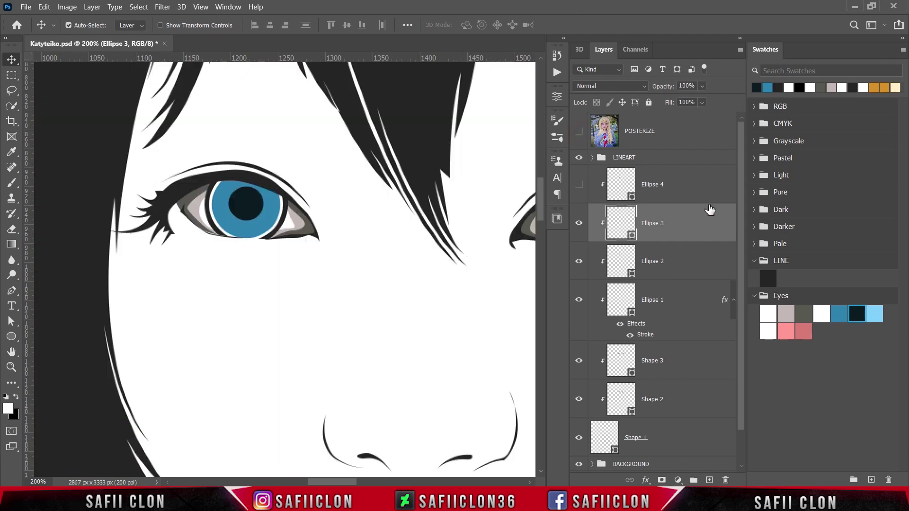
Step: Show Ellipse 4 and fill it with the near-black teal Eyes swatch, 0e1d20
click(582, 188)
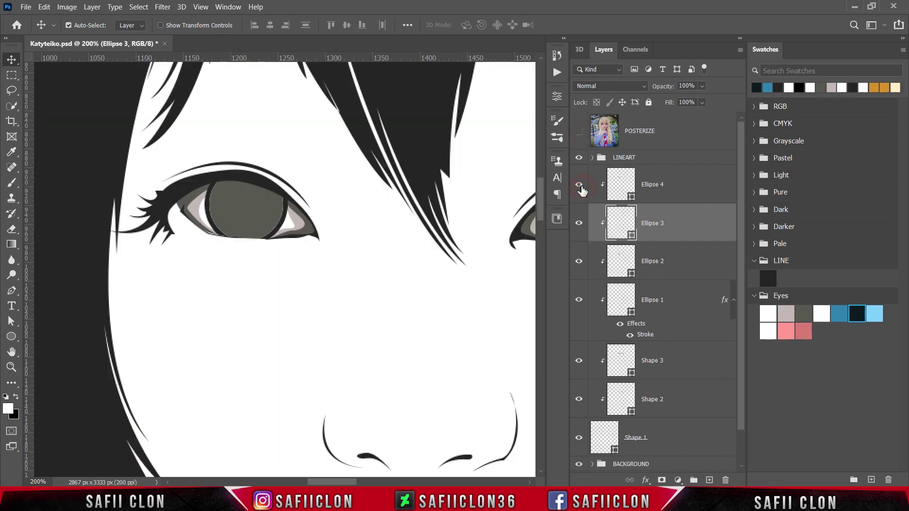
click(695, 187)
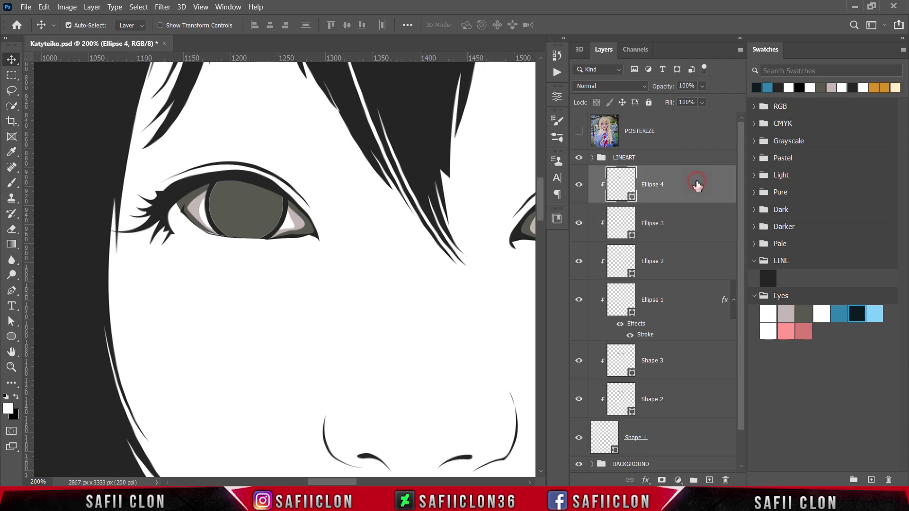
double_click(632, 199)
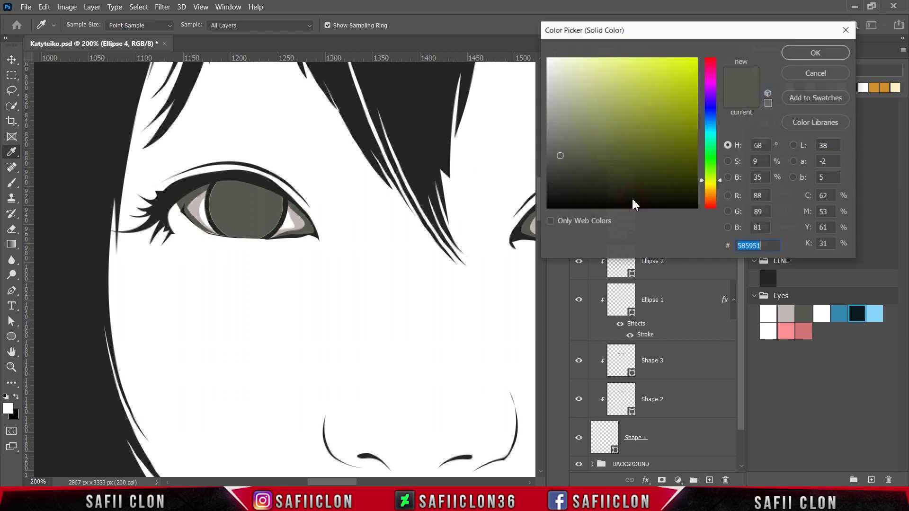
click(861, 311)
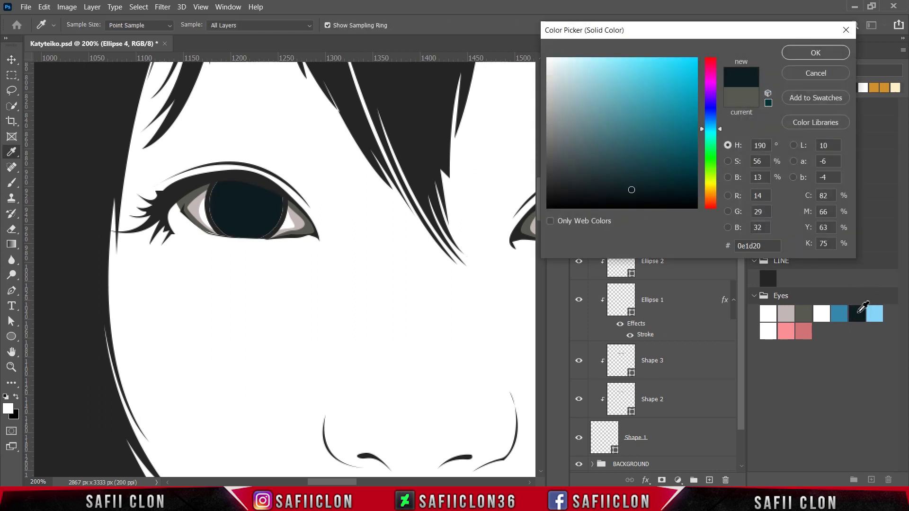
click(811, 54)
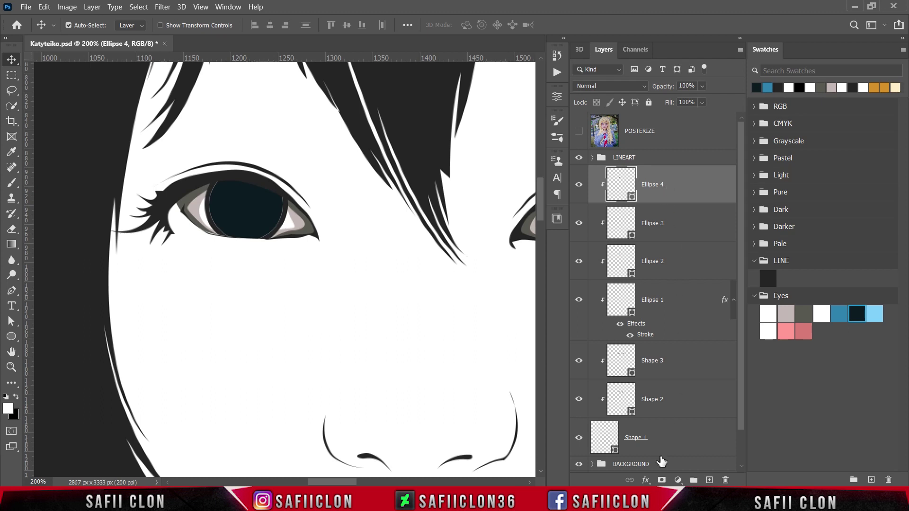
Step: Add a layer mask to Ellipse 4 and set the Brush tool to 187 px and 4% opacity
click(662, 481)
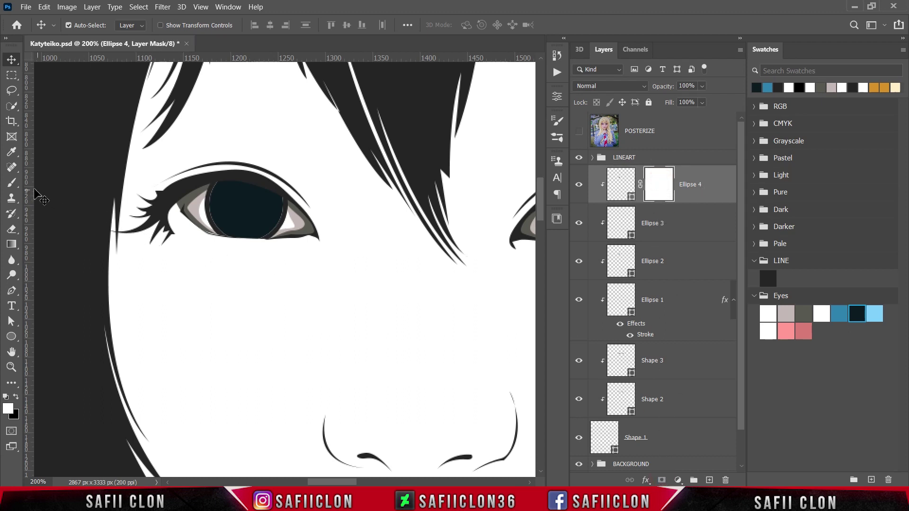
click(14, 185)
click(48, 180)
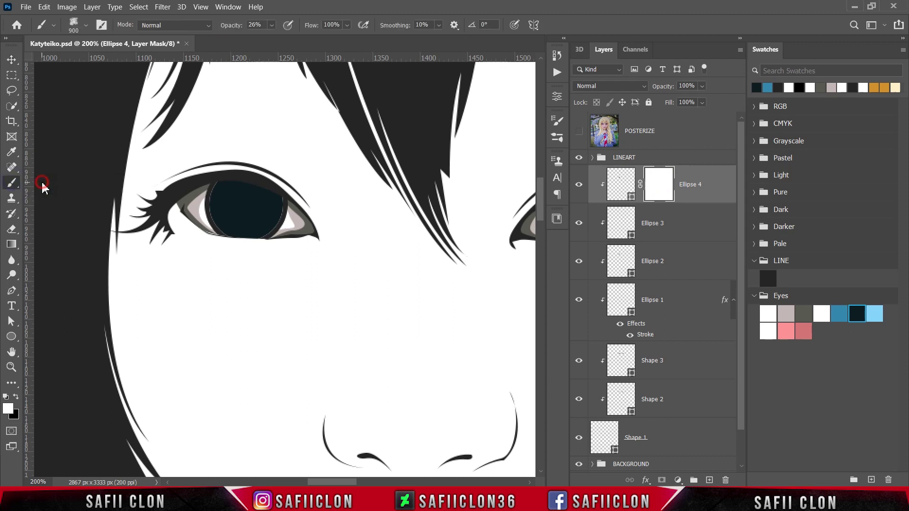
click(87, 26)
mouse_move(216, 207)
mouse_down()
mouse_move(218, 179)
mouse_move(162, 189)
mouse_up()
click(116, 181)
drag(134, 63, 122, 63)
click(85, 24)
click(272, 26)
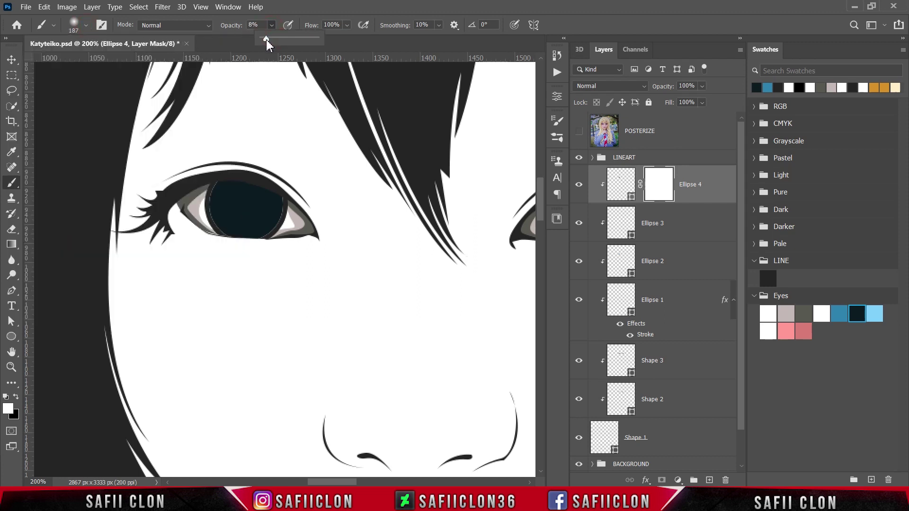
click(273, 25)
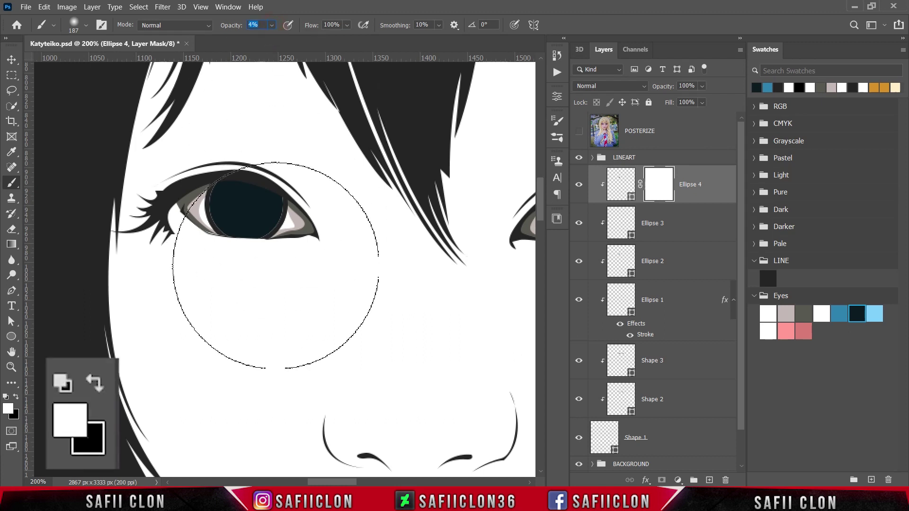
Step: Paint the lower iris on Ellipse 4's mask with a black 15 px brush to reveal the blue, and compare with Ellipse 4 hidden
click(16, 396)
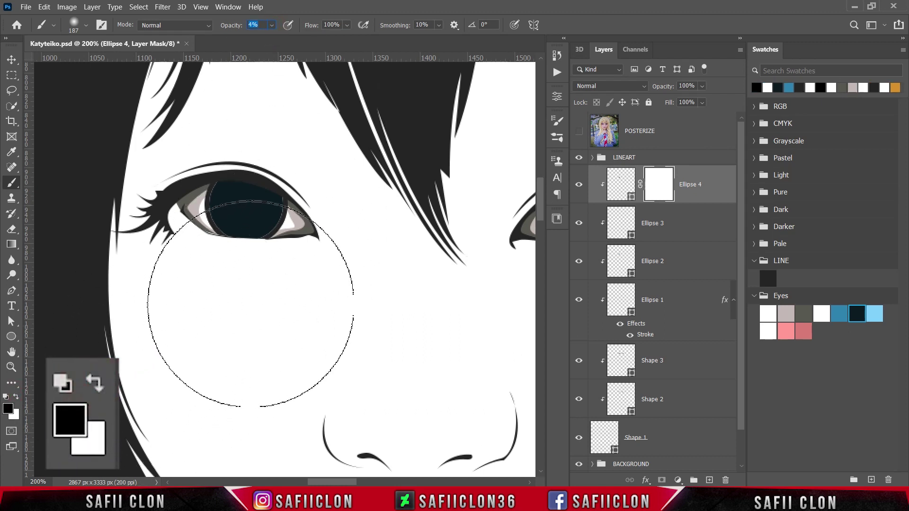
key(bracketleft)
key(bracketleft)
key(bracketleft)
key(bracketleft)
key(bracketleft)
key(bracketleft)
key(bracketleft)
key(bracketleft)
key(bracketleft)
key(bracketleft)
key(bracketleft)
key(bracketleft)
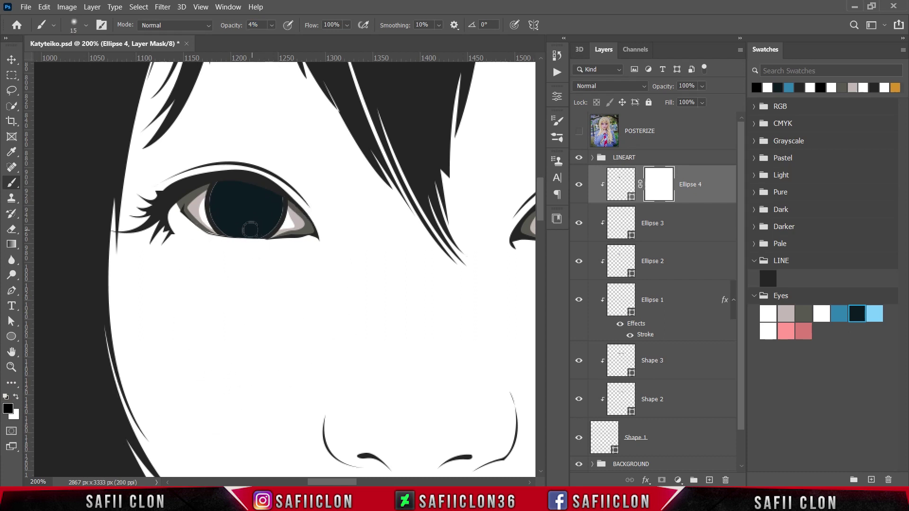
mouse_move(220, 214)
mouse_down()
mouse_move(248, 231)
mouse_move(268, 211)
mouse_move(265, 221)
mouse_move(224, 229)
mouse_move(272, 217)
mouse_move(224, 218)
mouse_move(243, 227)
mouse_move(221, 205)
mouse_move(243, 224)
mouse_move(274, 218)
mouse_move(259, 231)
mouse_move(224, 221)
mouse_move(249, 231)
mouse_move(275, 211)
mouse_move(255, 228)
mouse_move(221, 204)
mouse_move(245, 226)
mouse_move(227, 221)
mouse_move(269, 216)
mouse_move(234, 212)
mouse_move(234, 232)
mouse_move(224, 228)
mouse_move(254, 235)
mouse_move(266, 226)
mouse_move(222, 219)
mouse_move(271, 218)
mouse_up()
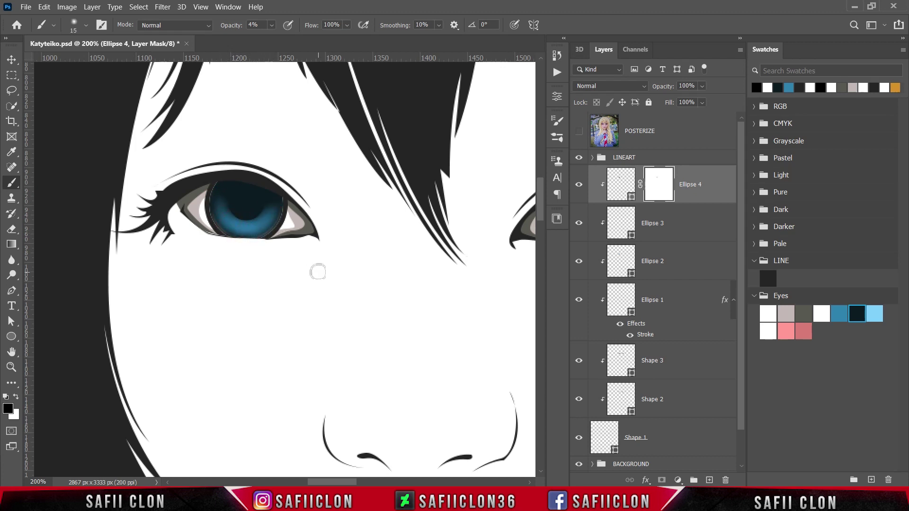
click(578, 189)
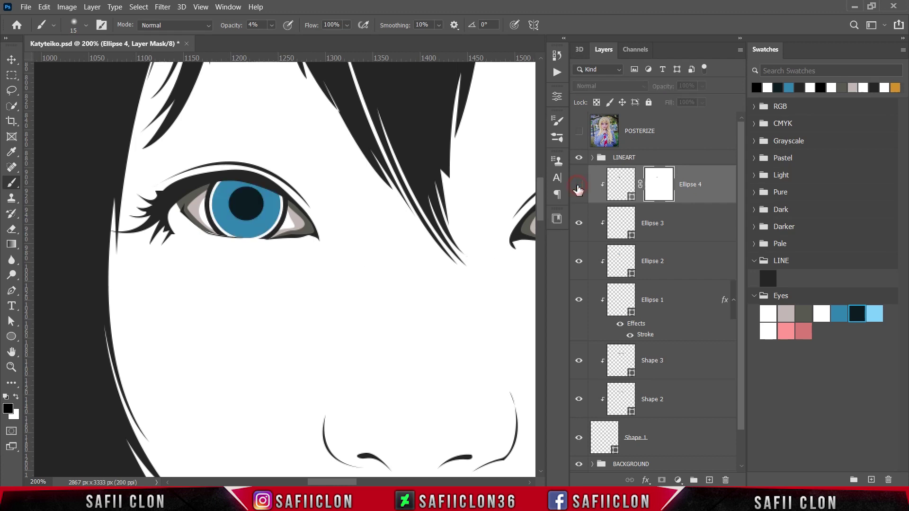
click(578, 188)
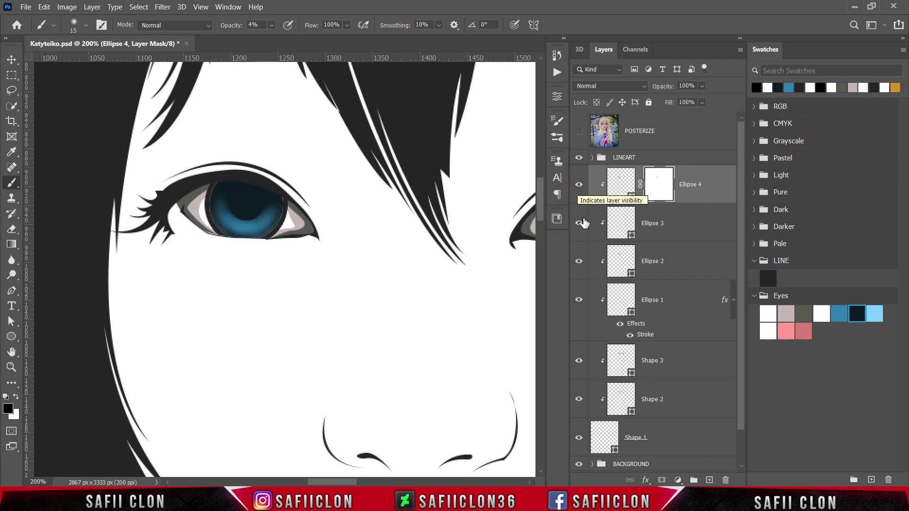
Step: Load Ellipse 2's outline as a selection, invert it, and set the brush opacity to 13%
click(579, 261)
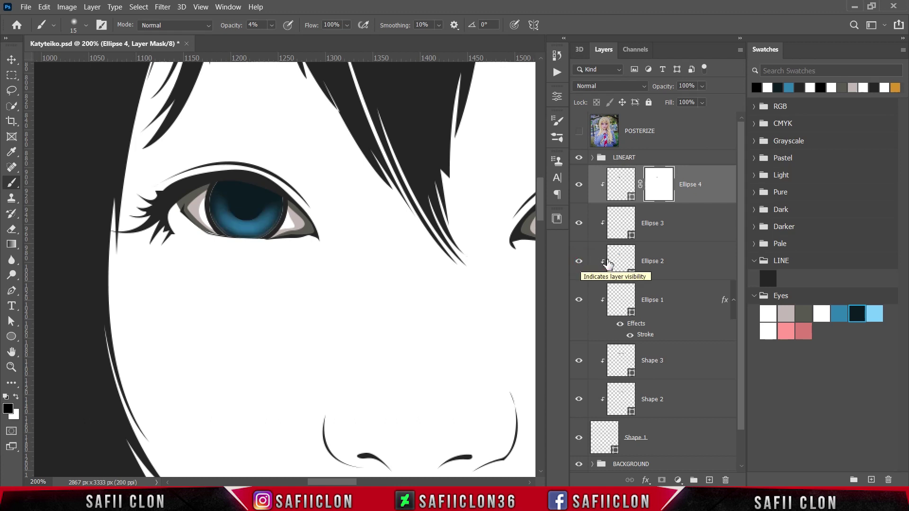
ctrl+click(620, 261)
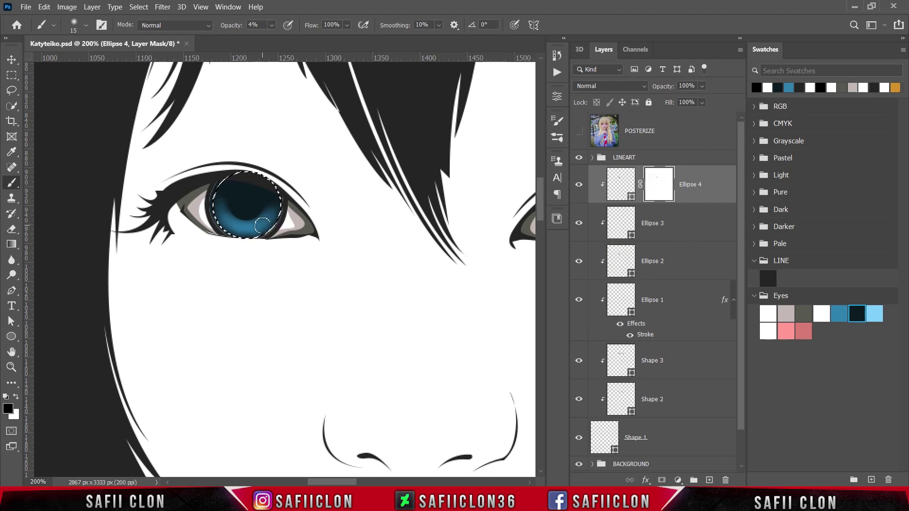
click(139, 6)
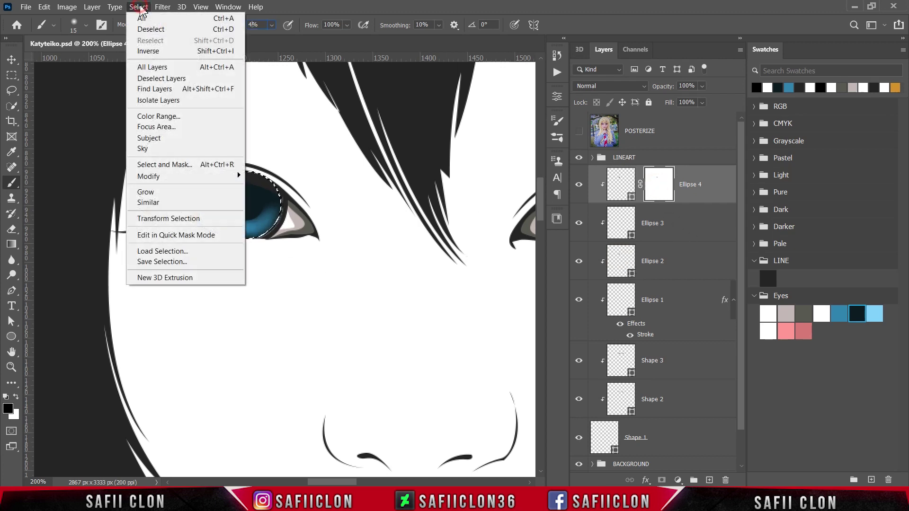
click(168, 51)
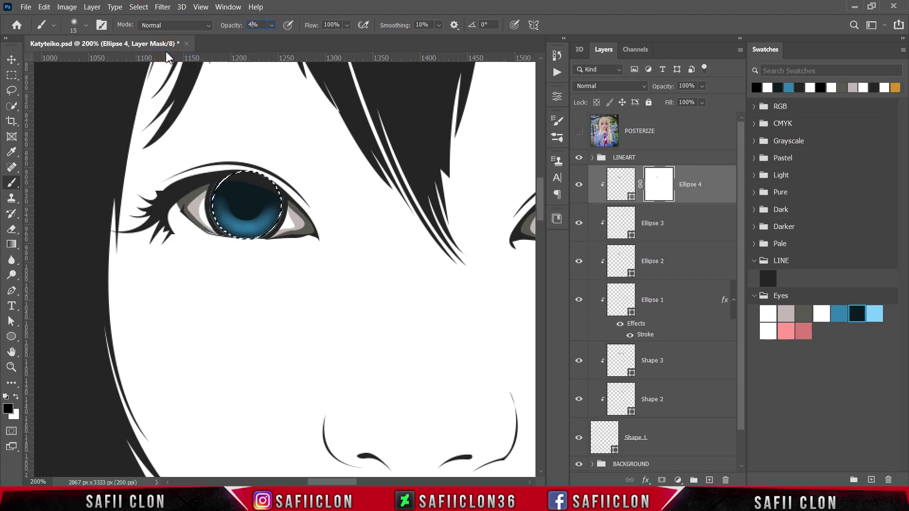
click(273, 26)
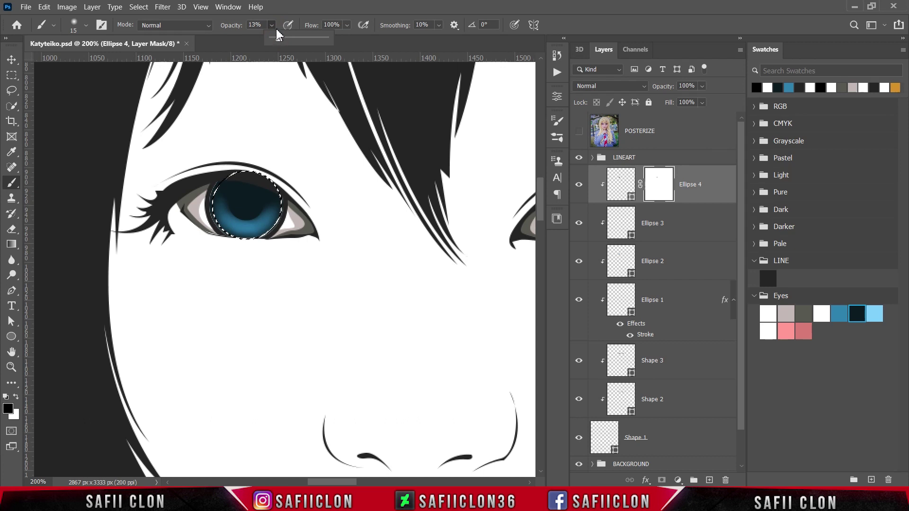
click(275, 26)
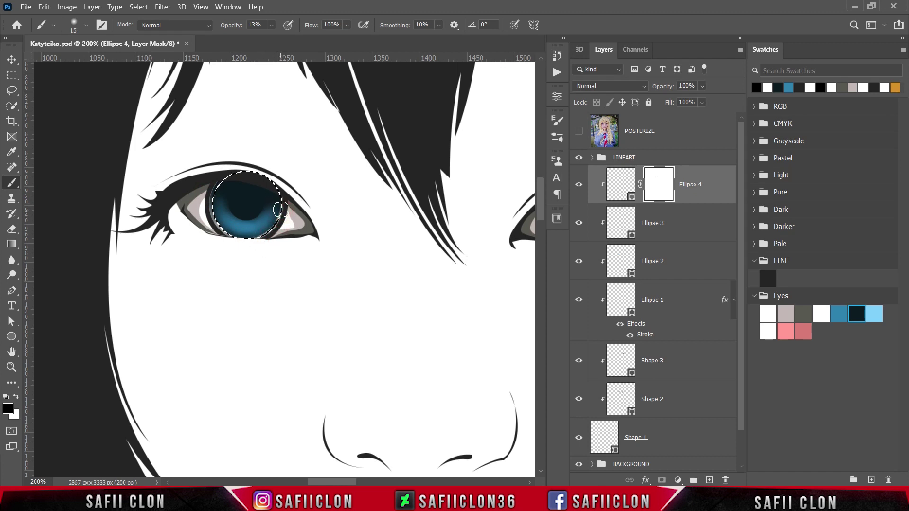
Step: Paint Ellipse 4's mask black around the iris rim outside Ellipse 2 to clear the dark overlay, and deselect
key(ctrl+plus)
mouse_move(193, 219)
mouse_down()
mouse_move(160, 184)
mouse_move(195, 139)
mouse_up()
mouse_move(183, 187)
mouse_down()
mouse_move(227, 229)
mouse_move(260, 219)
mouse_up()
mouse_move(274, 198)
mouse_down()
mouse_move(264, 221)
mouse_move(272, 176)
mouse_up()
drag(179, 170, 209, 225)
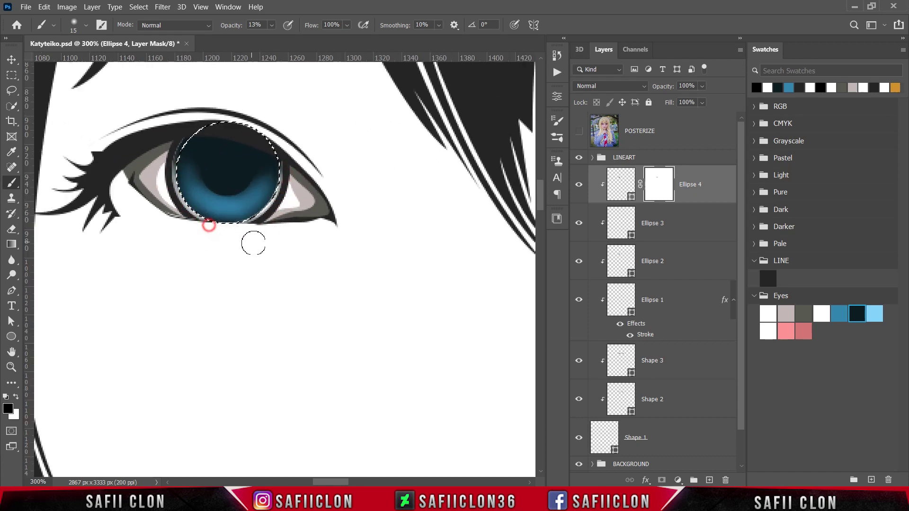
key(ctrl+d)
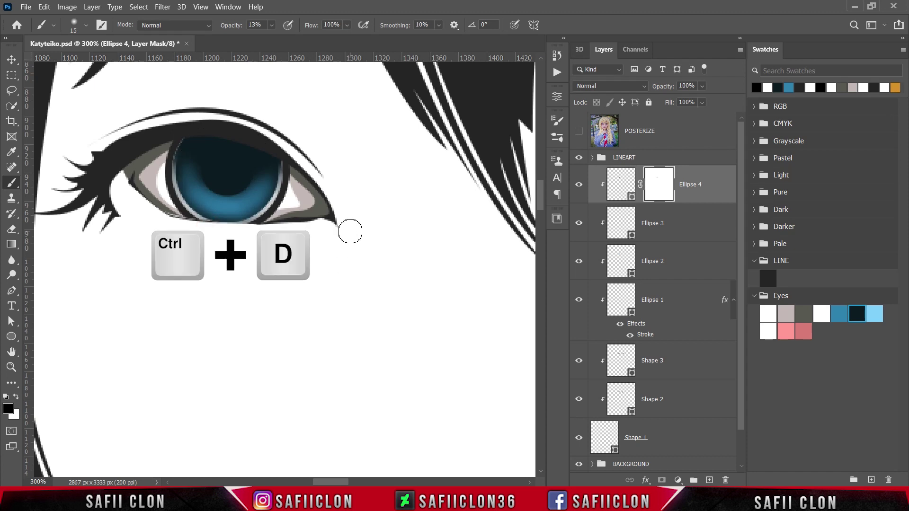
Step: Paint more of the lower iris on Ellipse 4's mask with black at 13% opacity, and compare with Ellipse 4 hidden
mouse_move(282, 191)
mouse_down()
mouse_move(270, 224)
mouse_move(280, 202)
mouse_move(245, 231)
mouse_move(251, 226)
mouse_move(188, 211)
mouse_move(174, 187)
mouse_move(205, 242)
mouse_up()
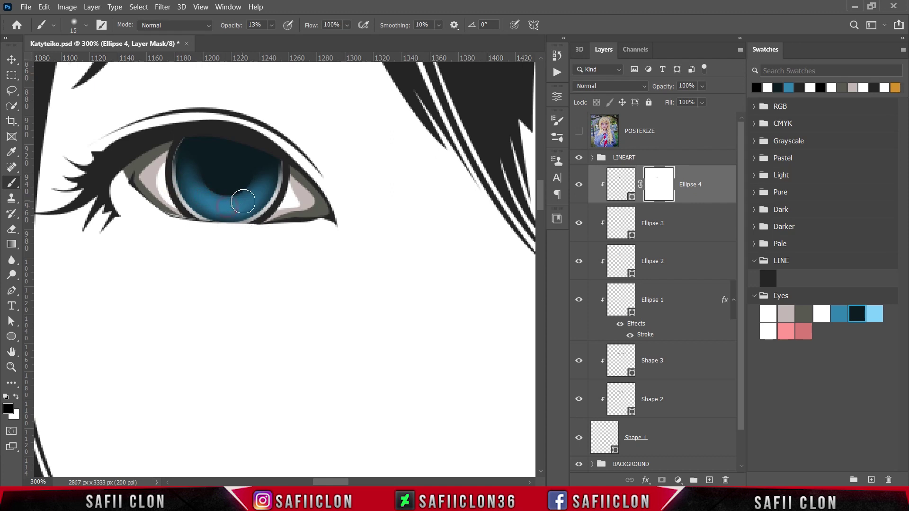
drag(241, 209, 218, 207)
click(579, 184)
click(579, 184)
Step: Draw a teardrop about 5 px wide and 11 px high below the pupil as a new Pen tool shape layer above Ellipse 4
click(708, 184)
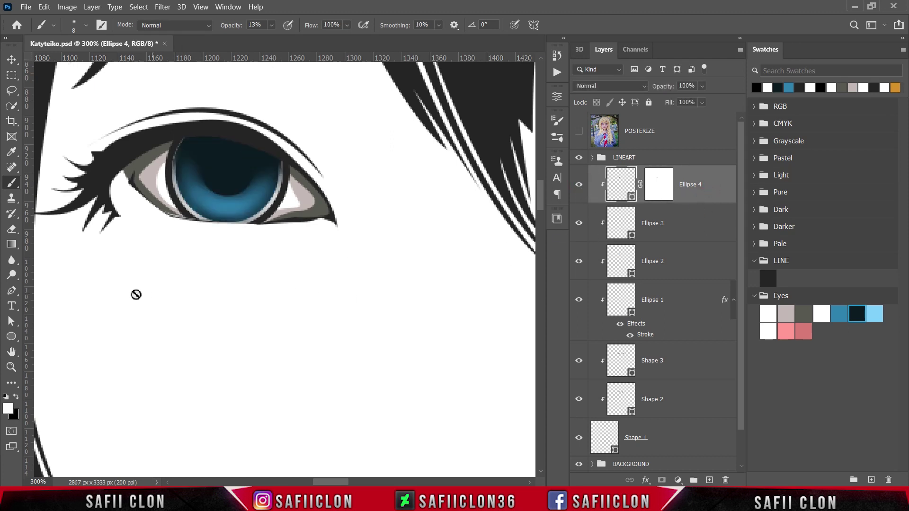
click(11, 290)
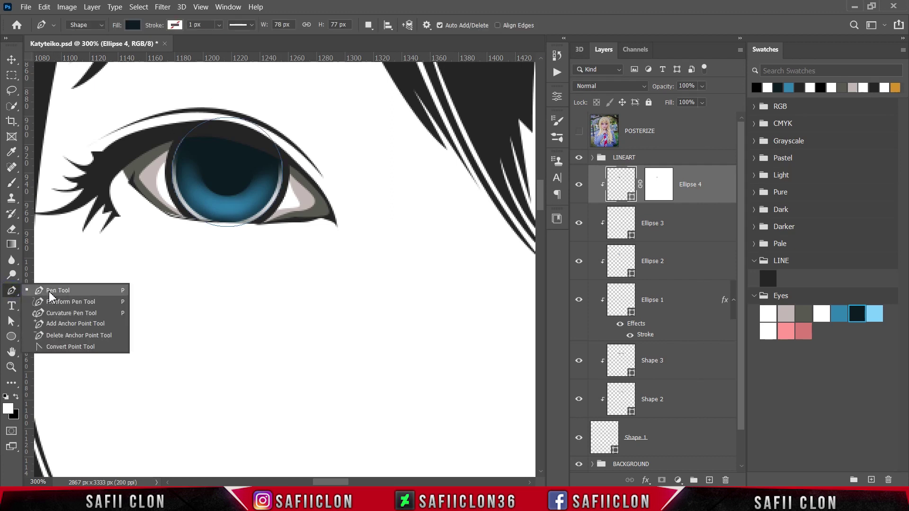
click(51, 296)
click(94, 25)
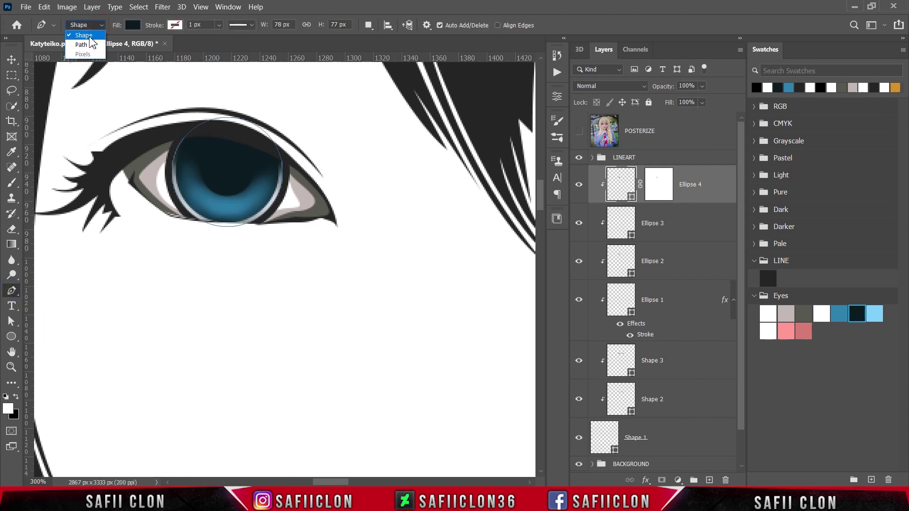
click(89, 36)
click(368, 25)
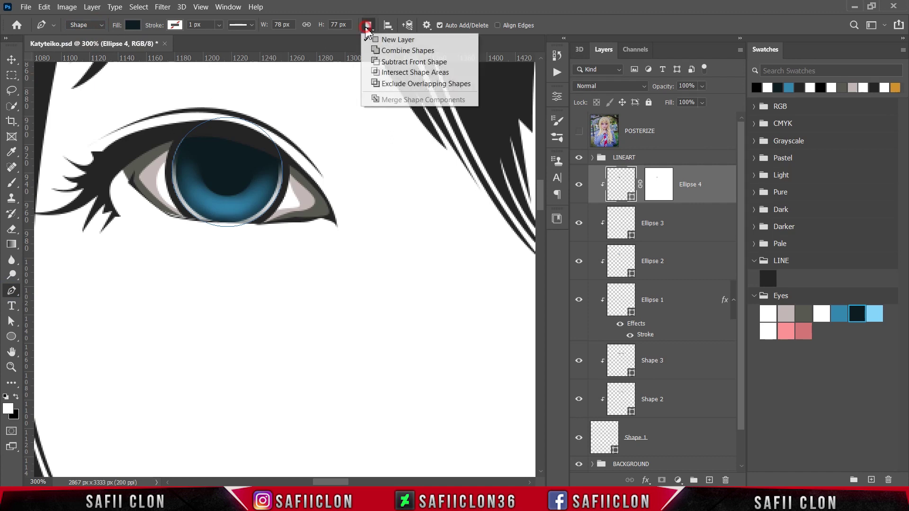
click(382, 41)
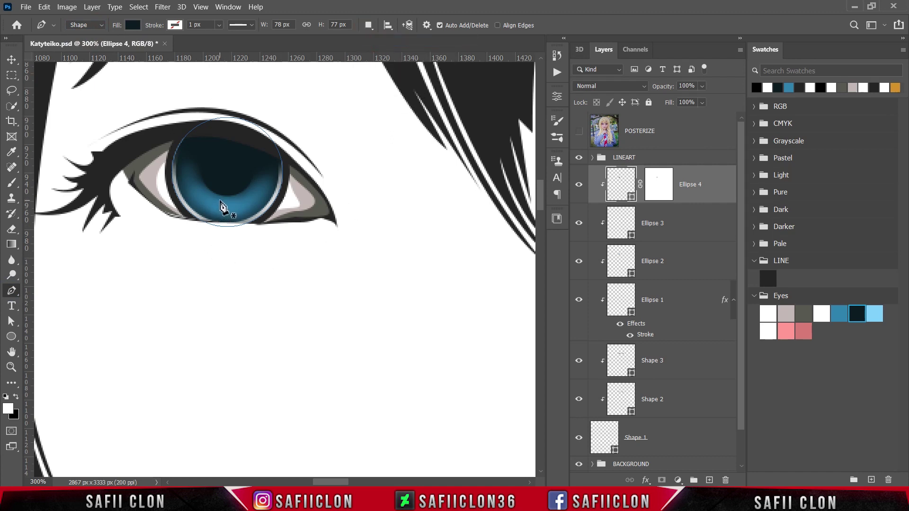
click(220, 200)
drag(219, 216, 226, 220)
click(220, 199)
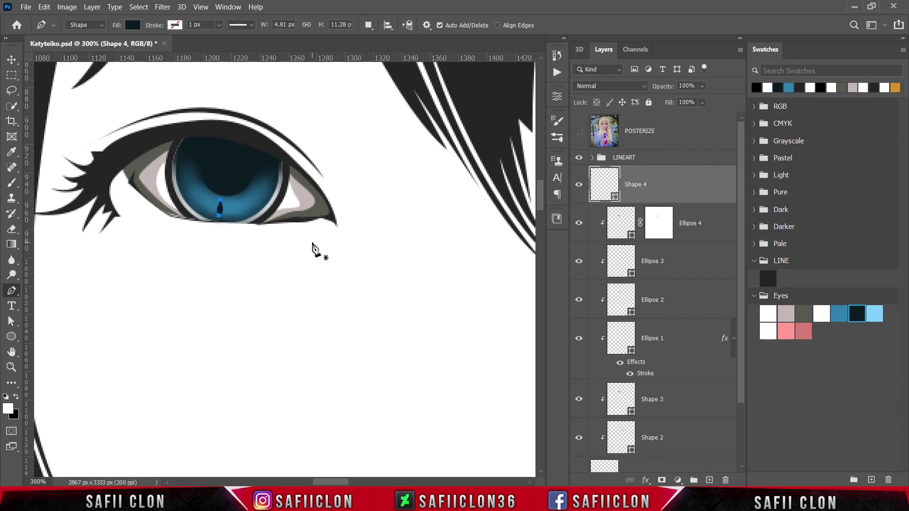
Step: Fill the teardrop shape with the light blue Eyes swatch, 87d5f8
double_click(616, 197)
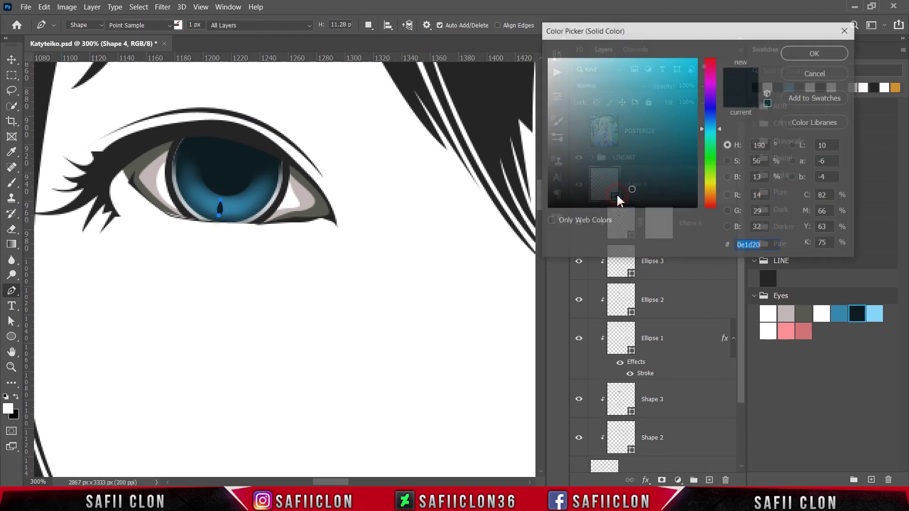
click(880, 313)
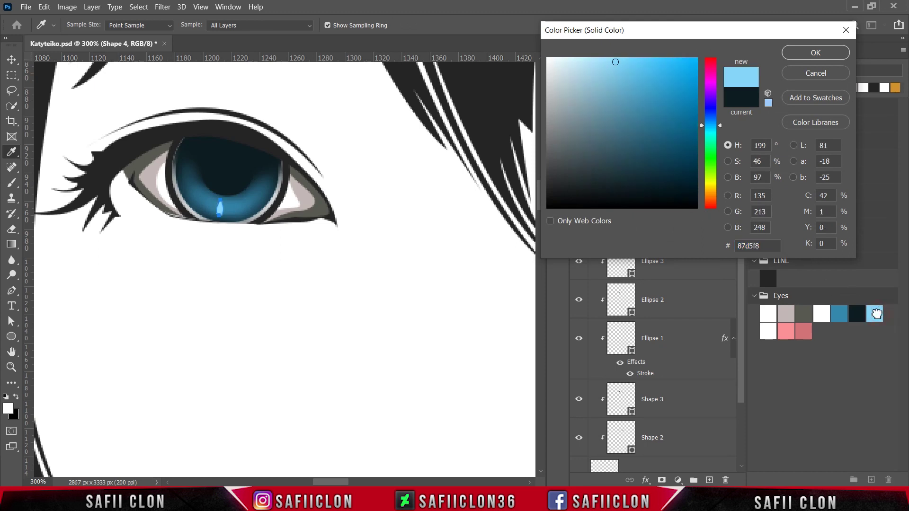
click(800, 55)
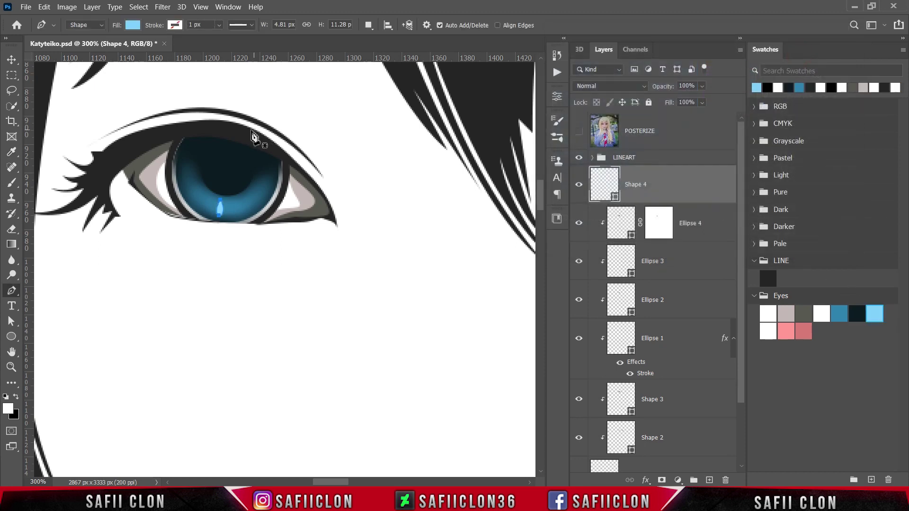
Step: Add three more teardrops around the left-hand side of the pupil to Shape 4, using the Combine Shapes path operation
click(368, 25)
click(380, 51)
click(213, 199)
drag(200, 208, 186, 175)
click(213, 199)
click(204, 192)
click(204, 192)
click(199, 181)
click(200, 181)
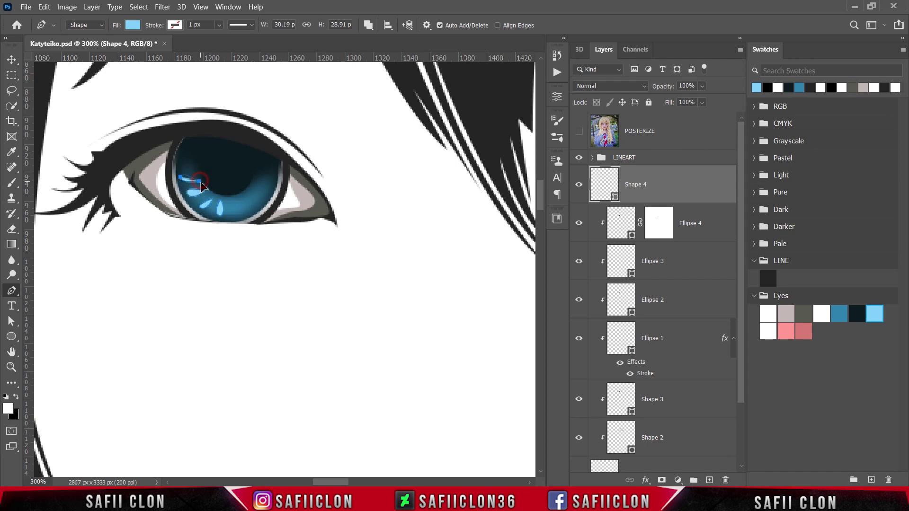
Step: Add three matching teardrops around the right-hand side of the pupil, bringing Shape 4 to about 64 px wide and 29 px high
click(234, 200)
drag(247, 213, 272, 186)
click(234, 200)
click(249, 193)
click(250, 193)
click(256, 180)
click(256, 180)
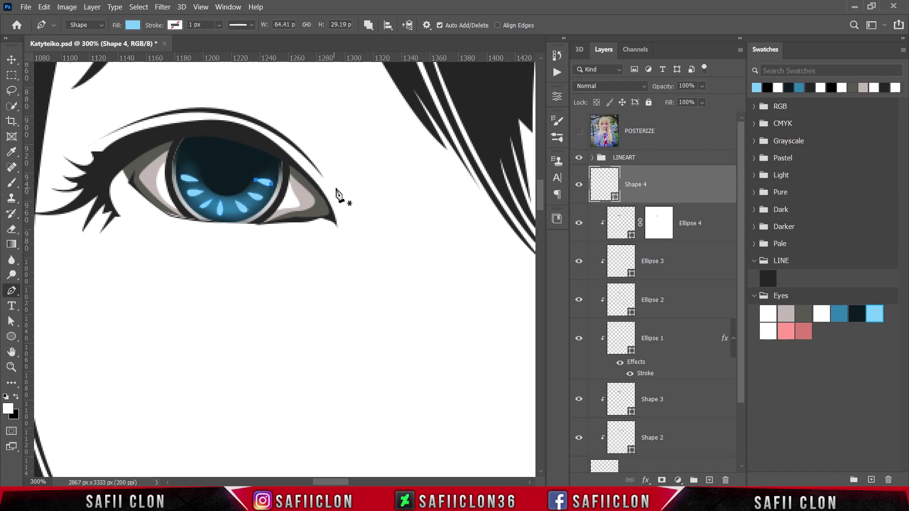
Step: Compare the iris with Shape 4 hidden, and place Shape 4 beneath Ellipse 4 inside the clipping group
click(579, 185)
click(578, 185)
drag(664, 188, 669, 238)
click(687, 231)
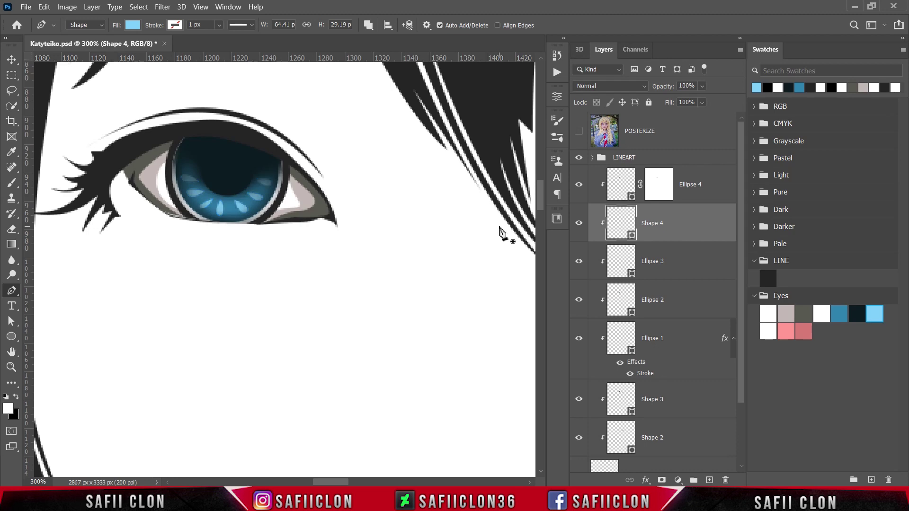
Step: Examine the shaded iris in the context of the whole face and up close
key(ctrl+minus)
key(ctrl+minus)
key(ctrl+minus)
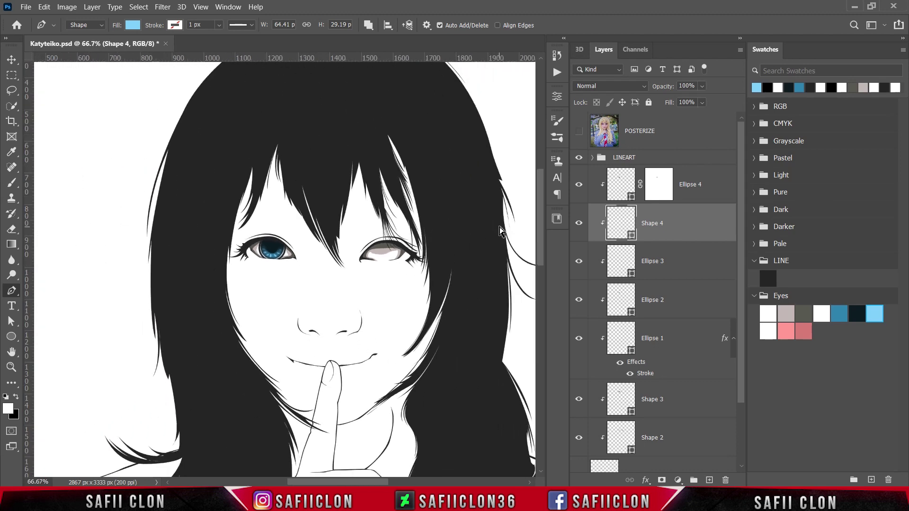
key(ctrl+plus)
key(ctrl+plus)
key(ctrl+plus)
key(ctrl+plus)
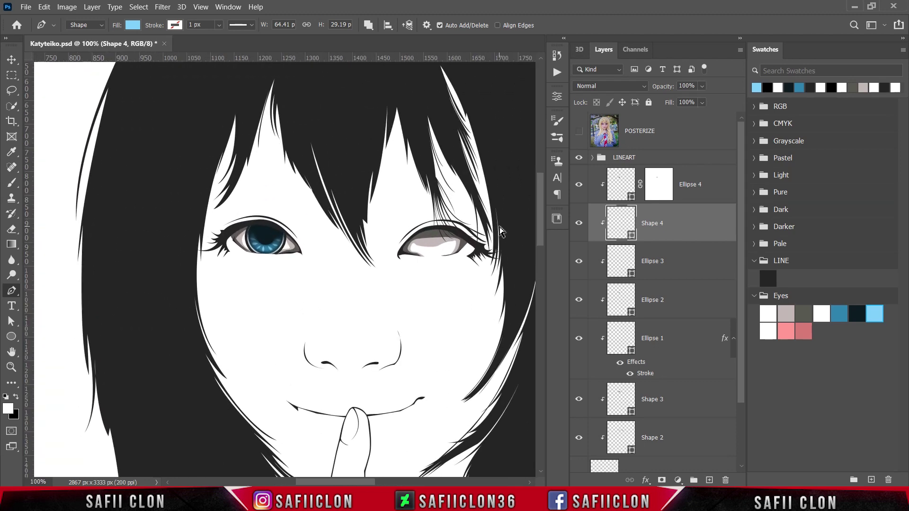
key(ctrl+plus)
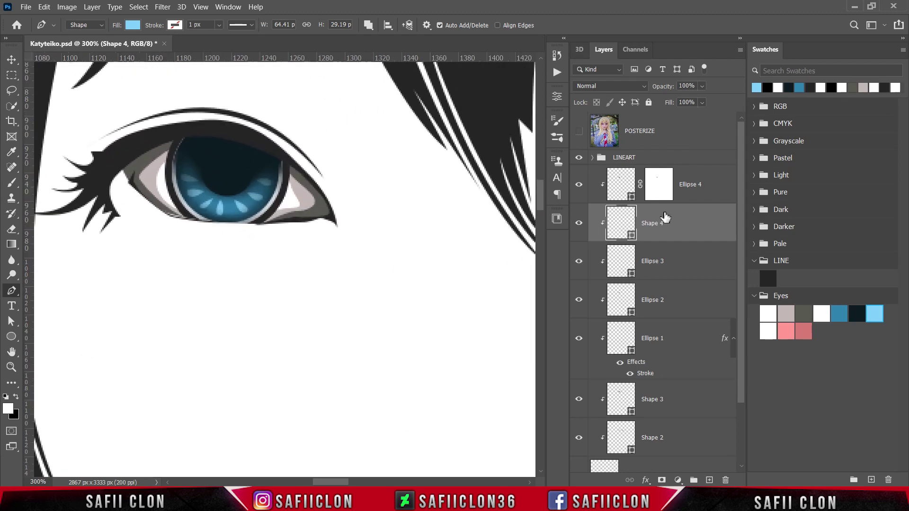
Step: Draw a crescent about 47 px wide and 24 px high across the lower iris as a new Pen tool shape layer above Ellipse 4
click(712, 189)
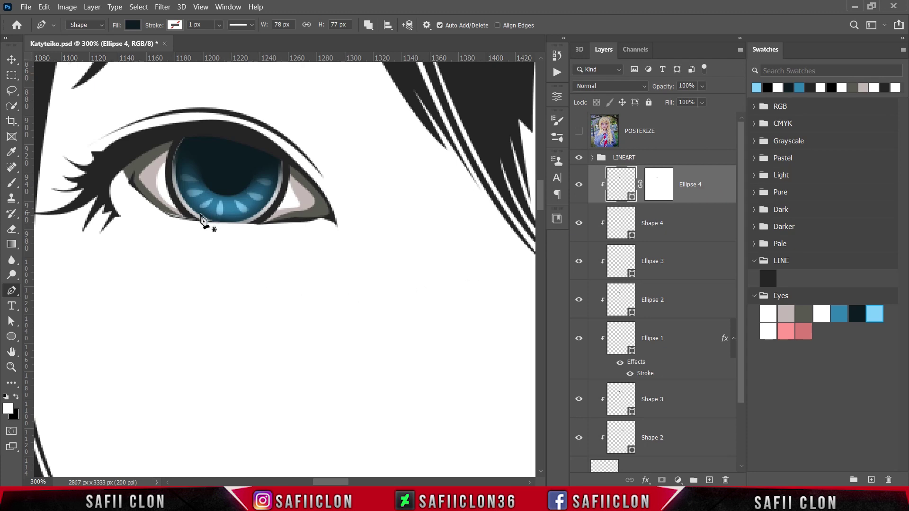
right_click(11, 291)
click(42, 289)
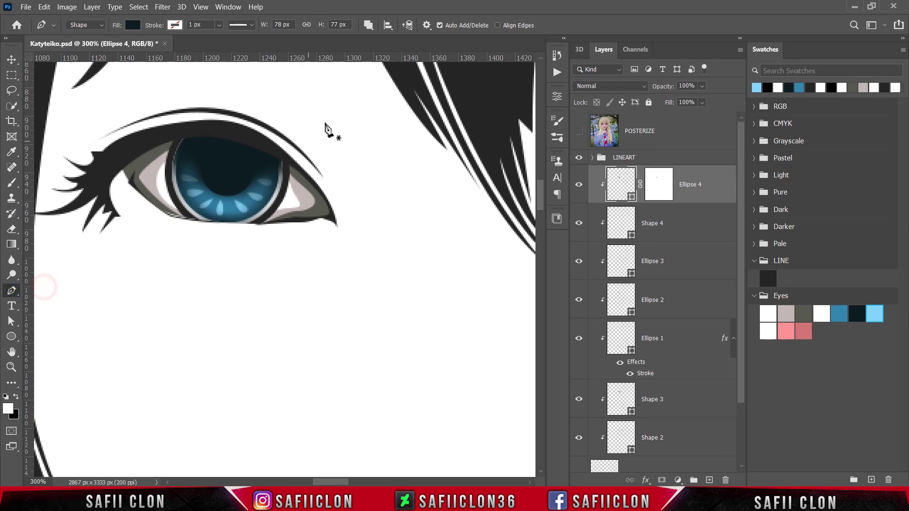
click(368, 25)
click(383, 37)
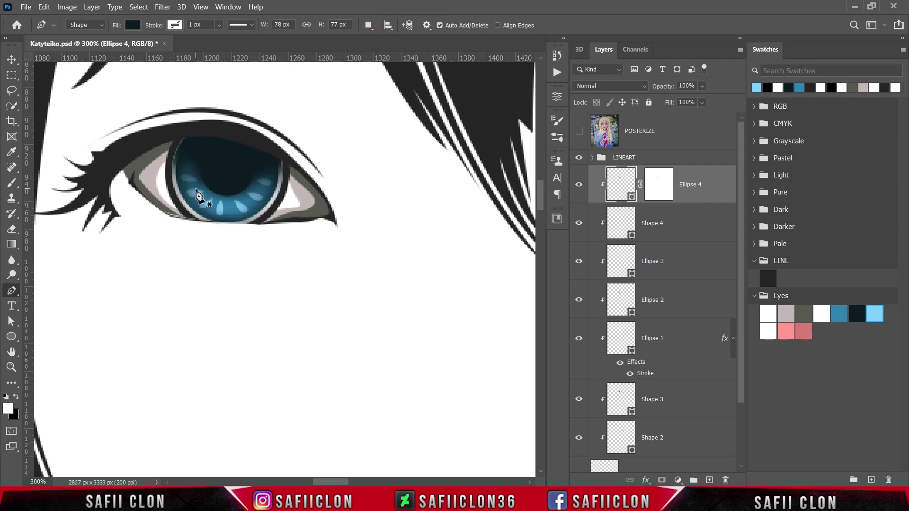
click(190, 181)
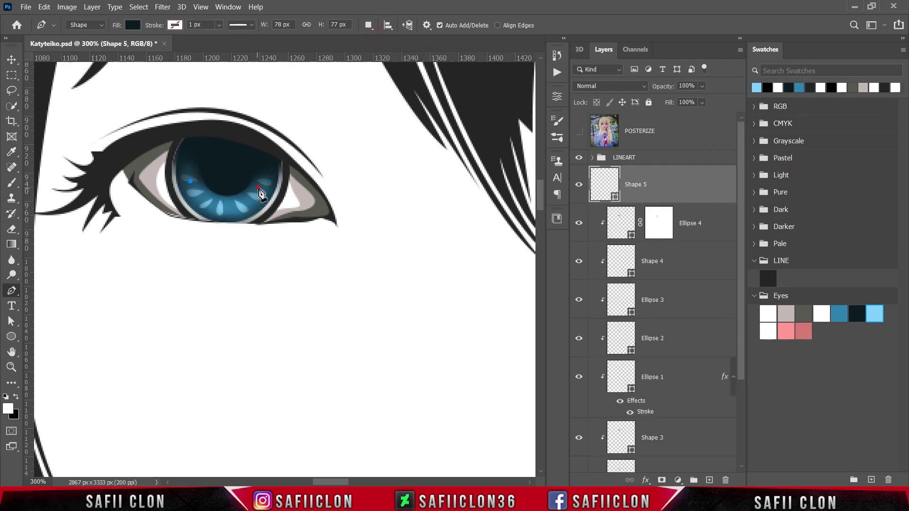
drag(257, 188, 288, 143)
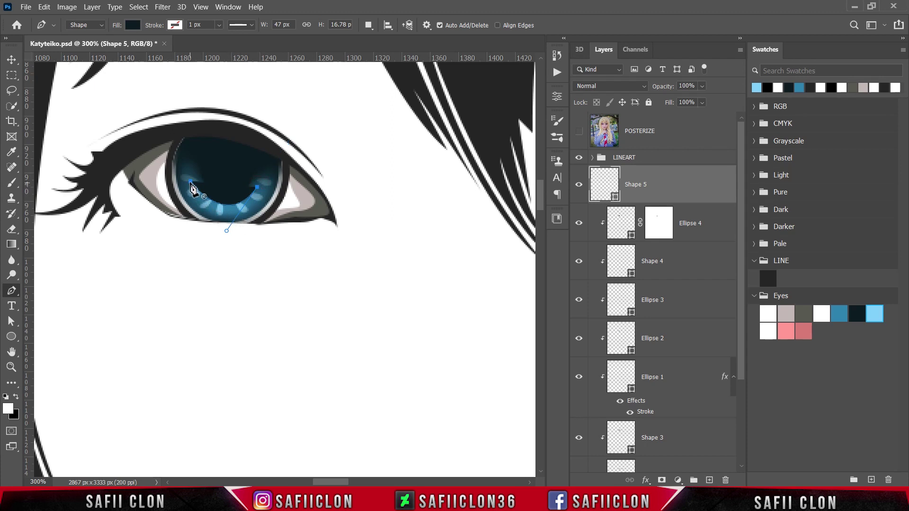
drag(190, 182, 157, 113)
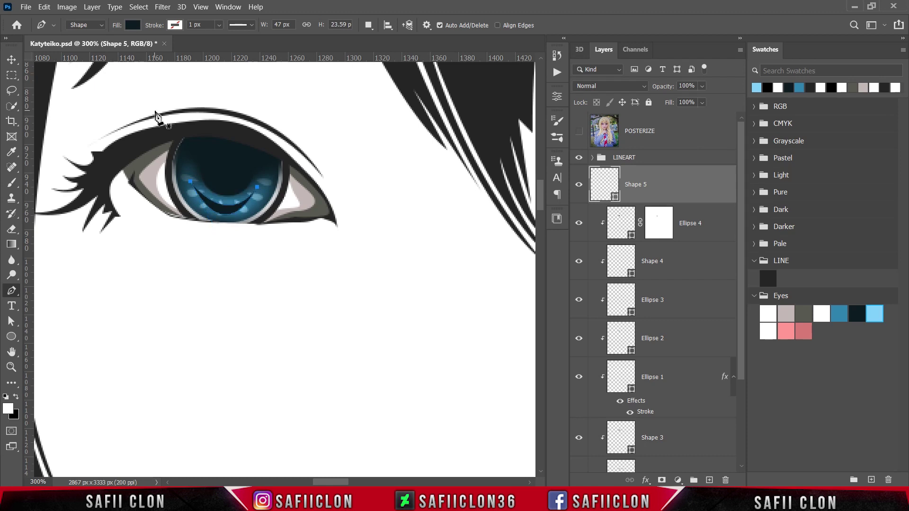
Step: Fill the crescent on Shape 5 with the white Eyes swatch, ffffff, and set its blend mode to Overlay
double_click(614, 197)
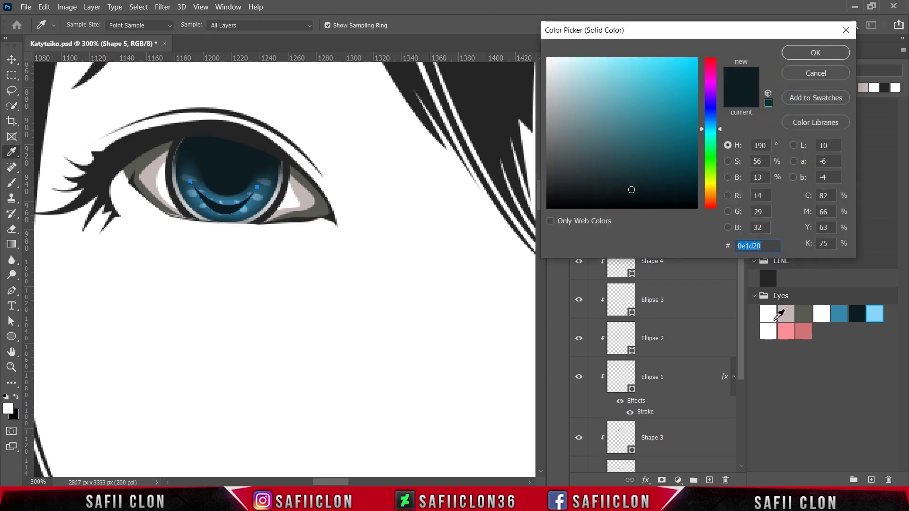
click(774, 330)
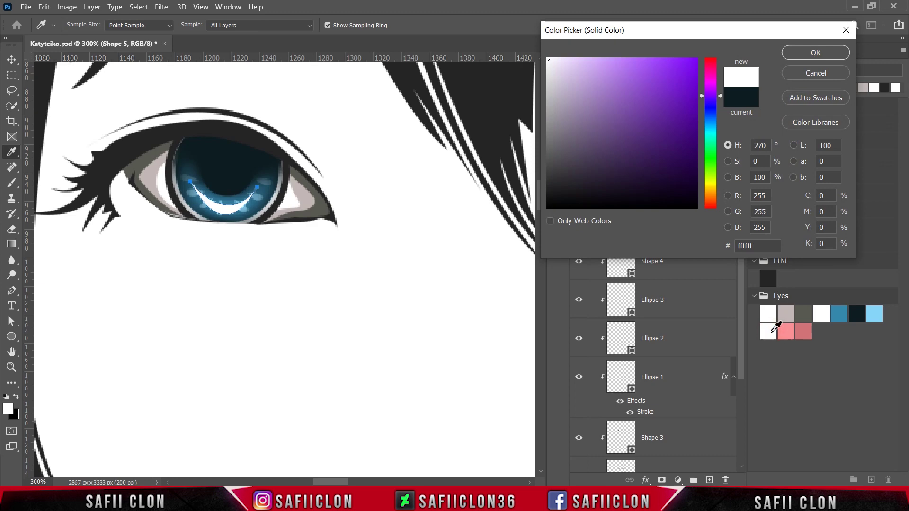
click(811, 54)
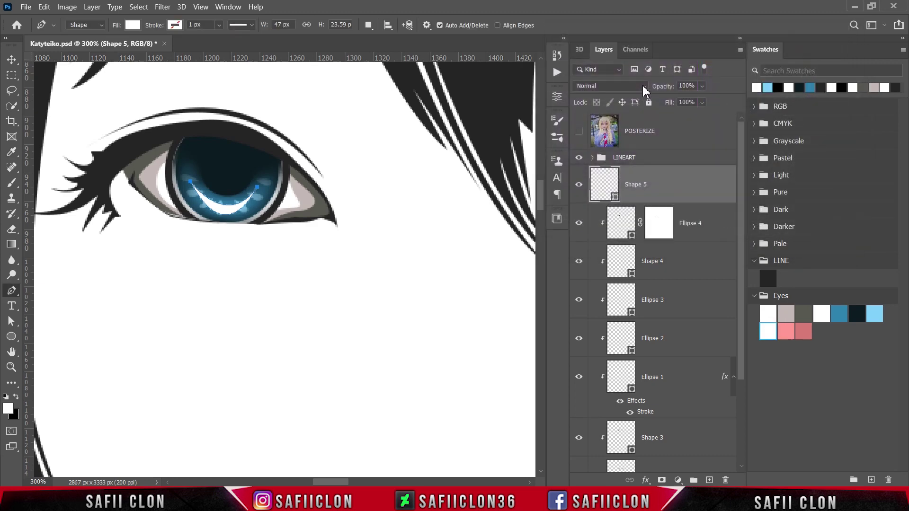
click(645, 87)
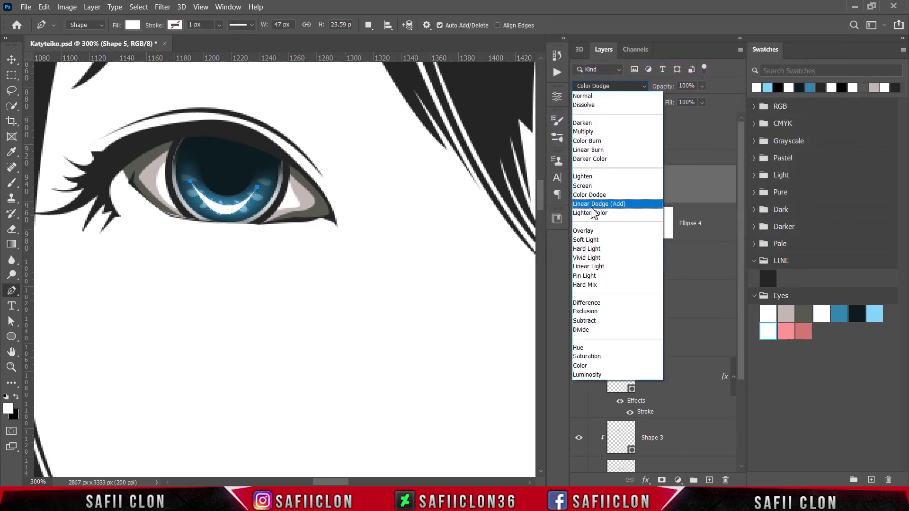
click(592, 231)
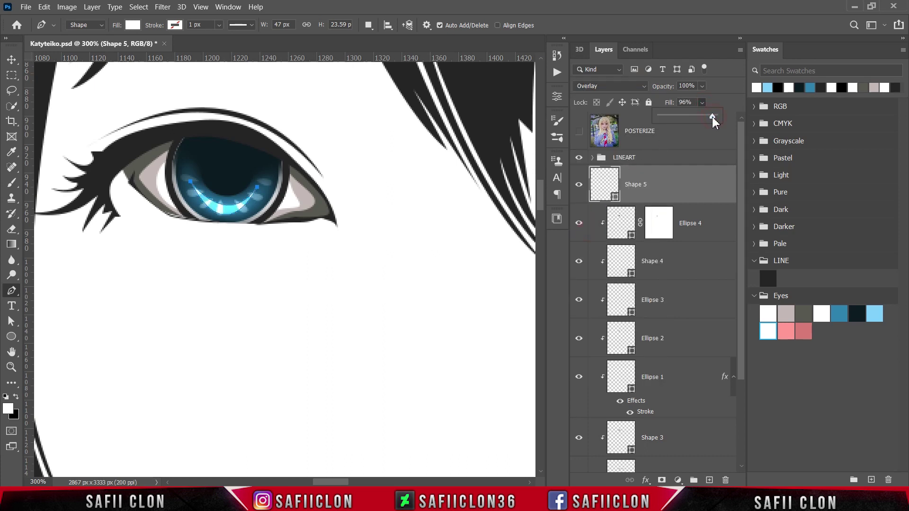
Step: Lower the fill of Shape 5 to 92% and clip the layer to the iris layers beneath it
click(703, 103)
right_click(662, 188)
click(685, 216)
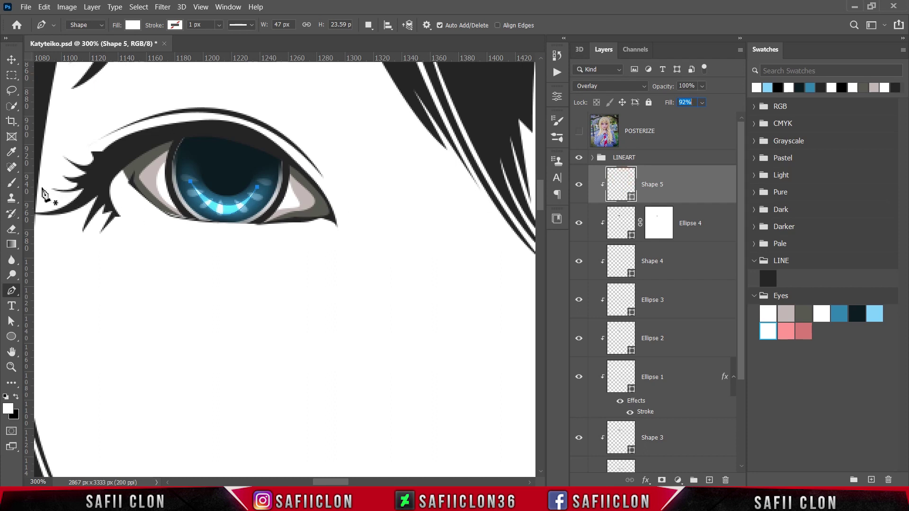
Step: Set up a Soft Round brush with a size of 20 px and an opacity of 9%
drag(12, 182, 62, 186)
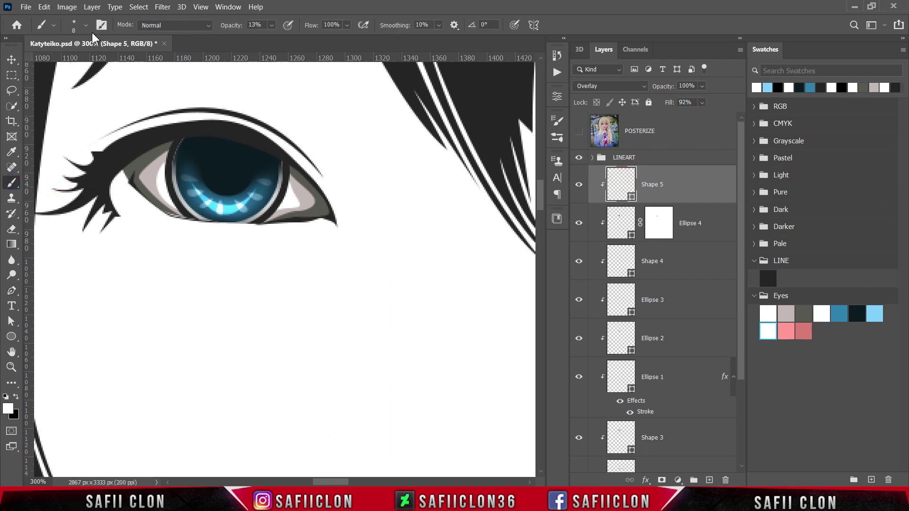
click(87, 28)
click(91, 179)
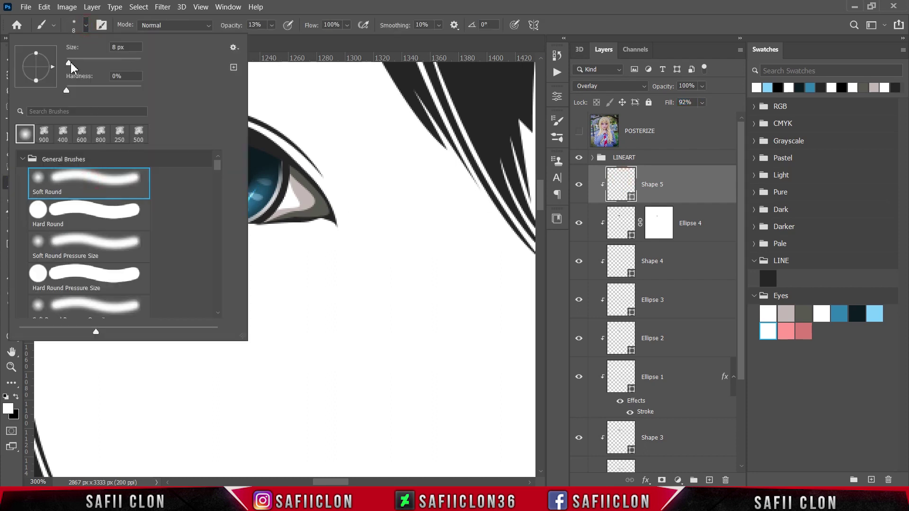
drag(69, 63, 73, 63)
click(86, 26)
click(272, 27)
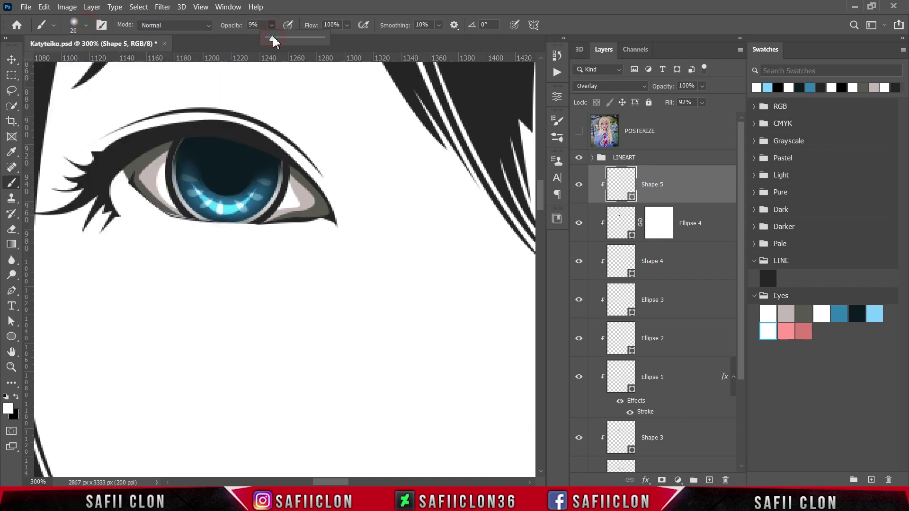
click(275, 13)
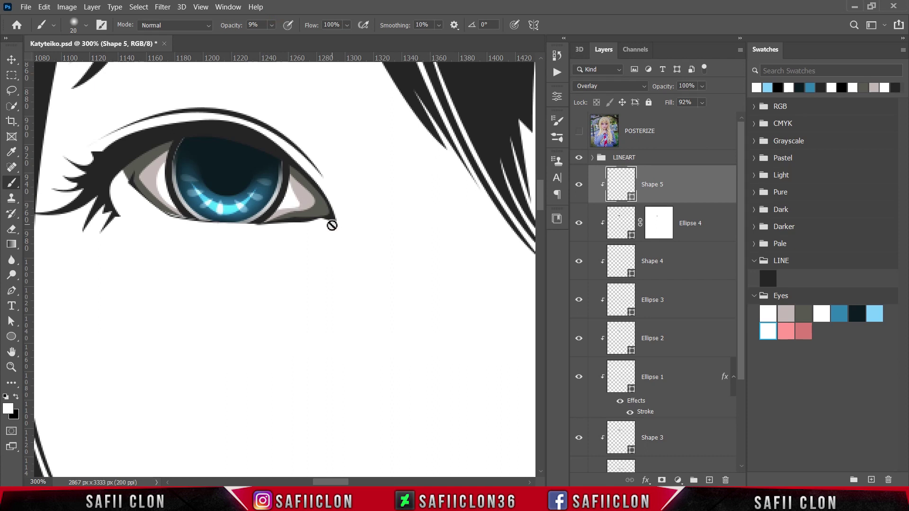
Step: Add a layer mask to Shape 5 and softly fade the crescent with black, using the brush reduced to 10 px
click(663, 480)
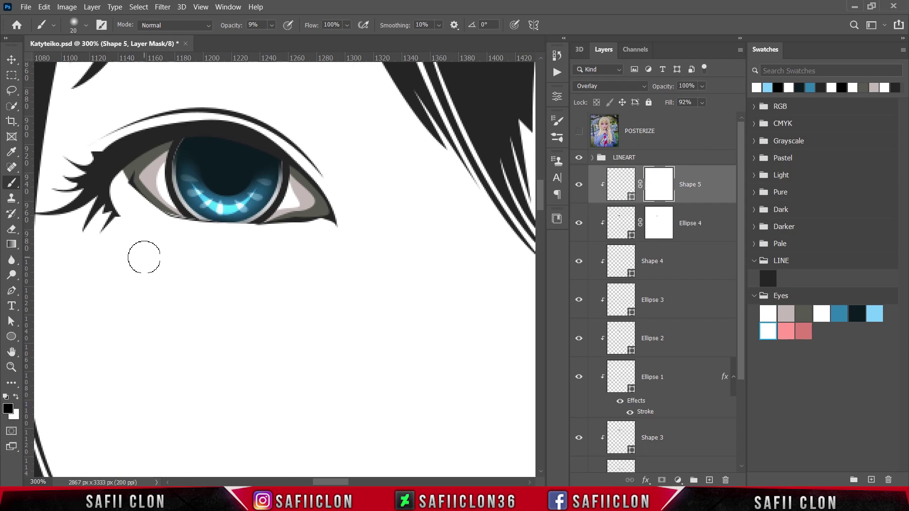
click(190, 186)
key(bracketleft)
click(196, 187)
click(224, 216)
click(188, 184)
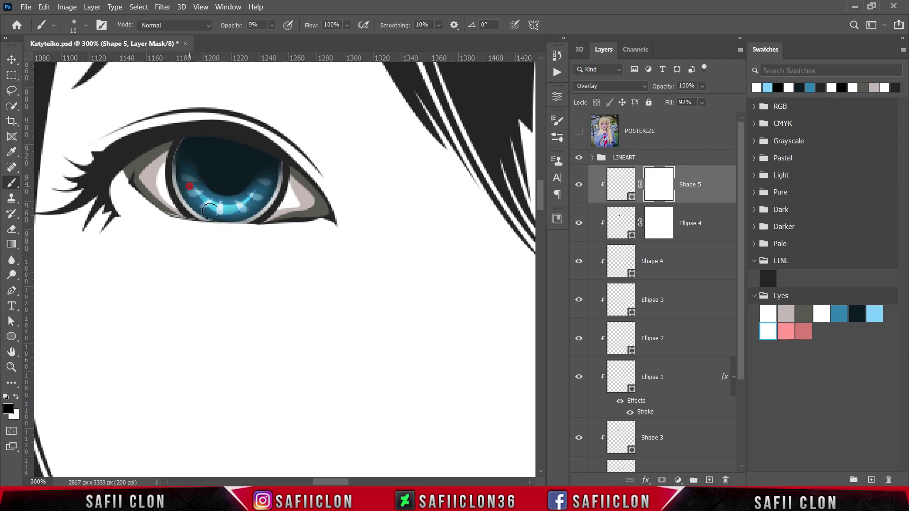
click(246, 204)
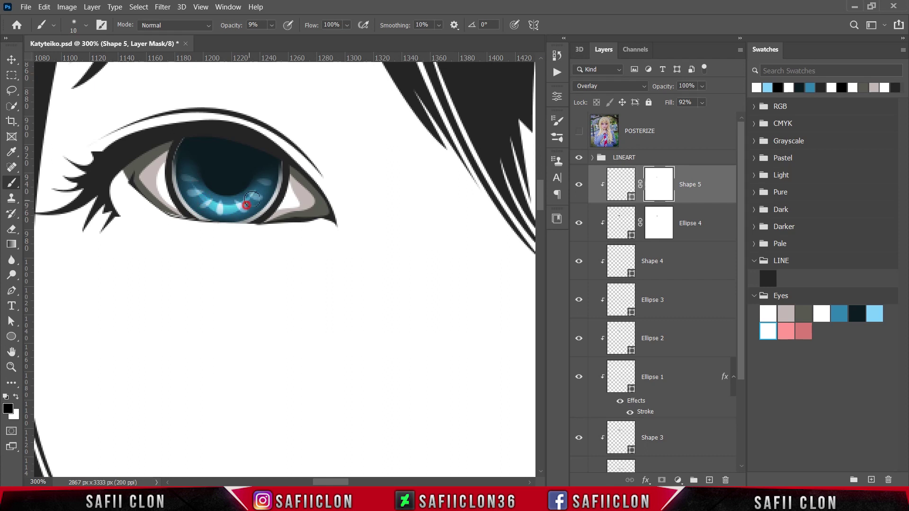
click(217, 203)
click(203, 203)
click(217, 214)
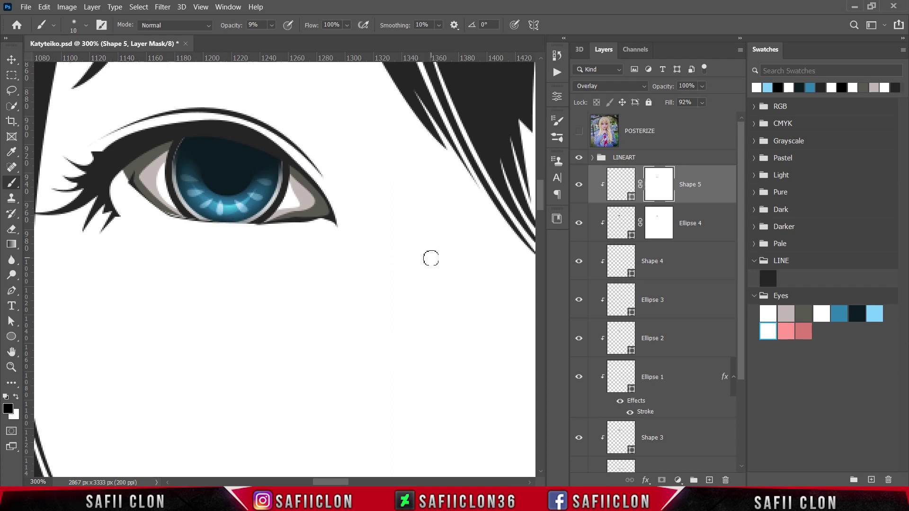
Step: Show the POSTERIZE reference photo and draw a small highlight on the iris's upper-left edge as a new Pen tool shape layer
click(581, 131)
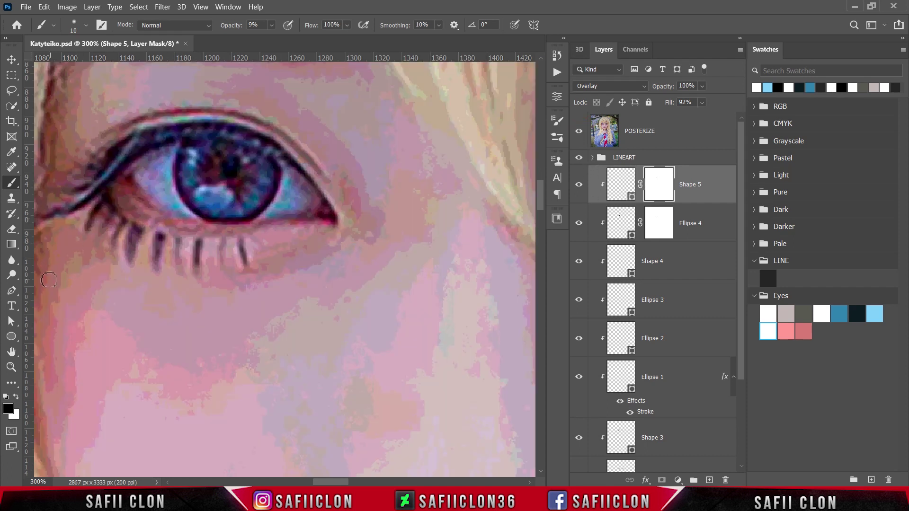
click(11, 290)
click(52, 292)
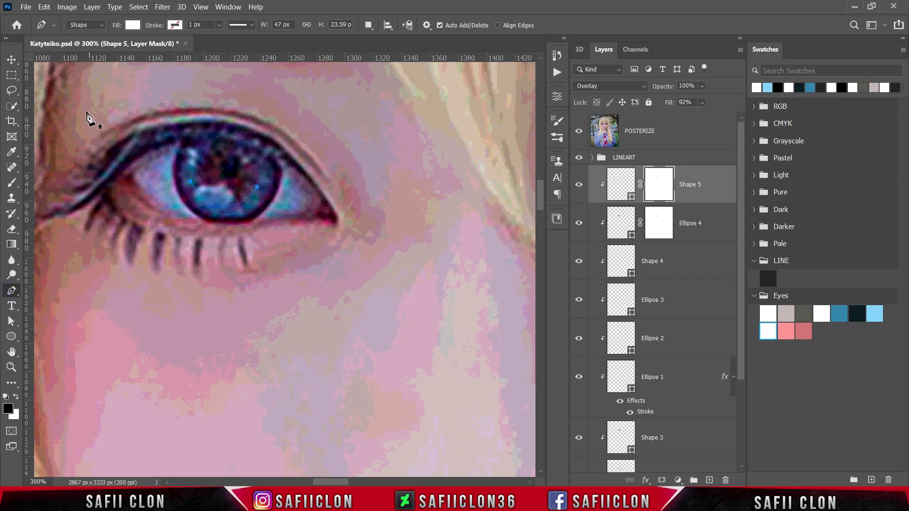
click(85, 25)
click(90, 35)
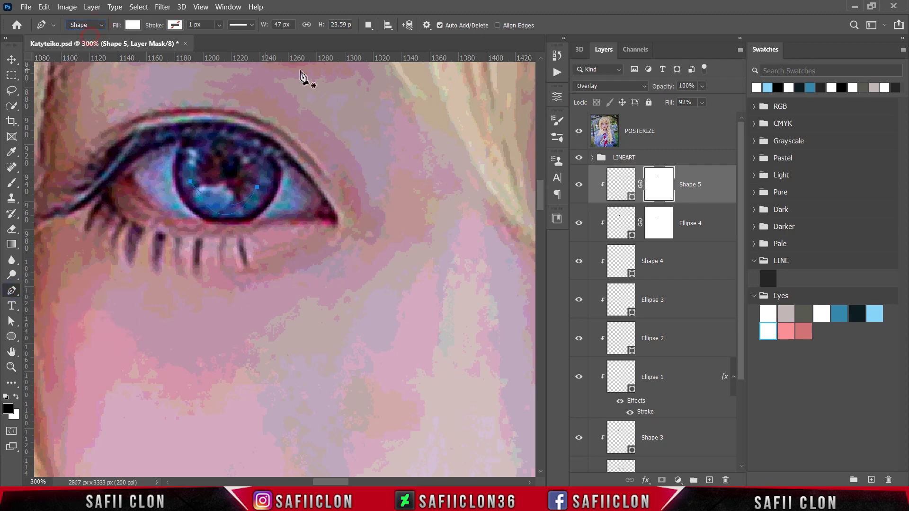
click(368, 24)
click(384, 41)
click(192, 152)
click(187, 147)
click(197, 157)
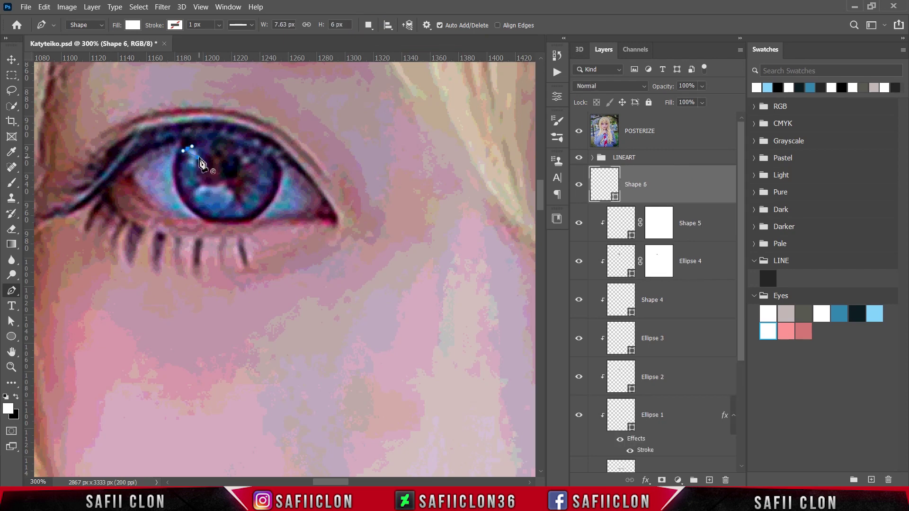
click(197, 168)
Step: With Combine Shapes, add a small highlight below the first one and a wavy highlight beneath the pupil to Shape 6
click(368, 25)
click(391, 52)
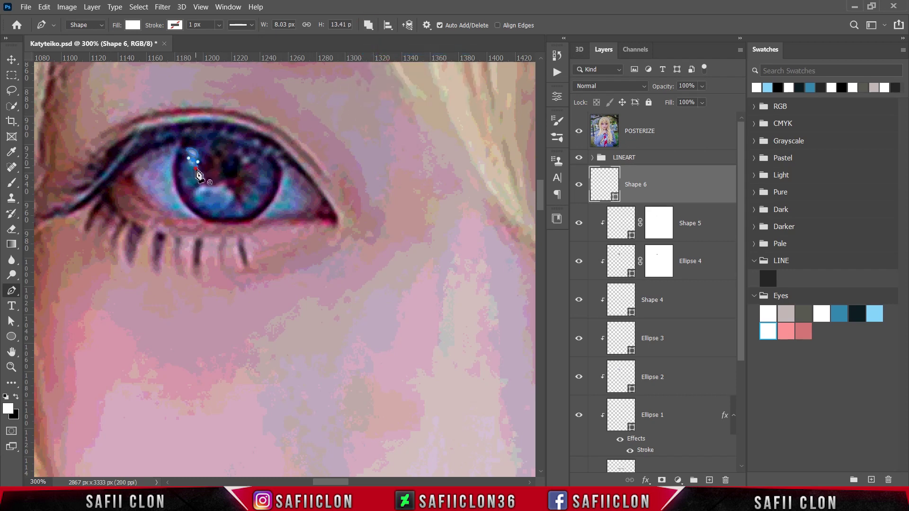
click(193, 166)
click(205, 183)
click(198, 194)
click(207, 190)
click(216, 192)
click(222, 190)
click(227, 183)
click(205, 183)
Step: Add two more small highlights to Shape 6, one right of the pupil's top and one at the wavy highlight's right end
click(239, 162)
click(247, 154)
click(251, 165)
click(238, 162)
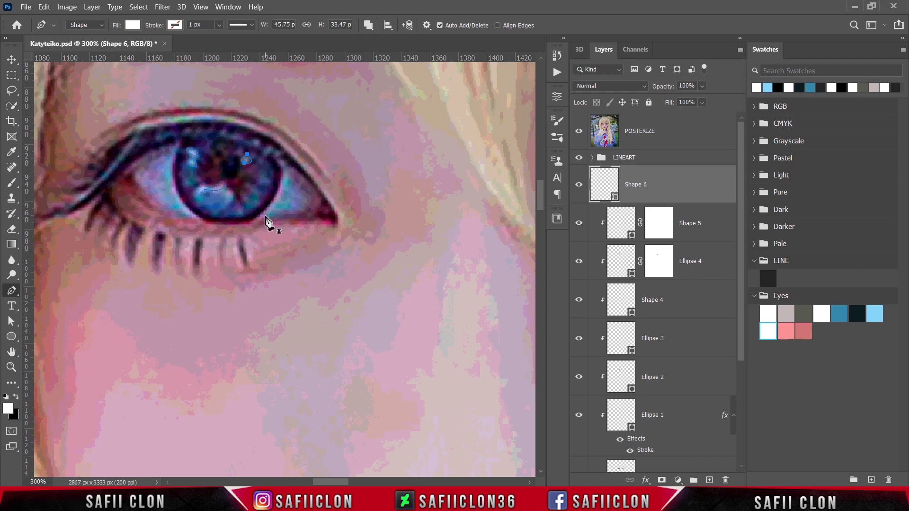
click(188, 180)
click(188, 180)
click(226, 187)
click(232, 199)
click(227, 194)
click(226, 187)
Step: Hide the POSTERIZE reference photo and clip Shape 6 to the iris layers beneath it
click(579, 134)
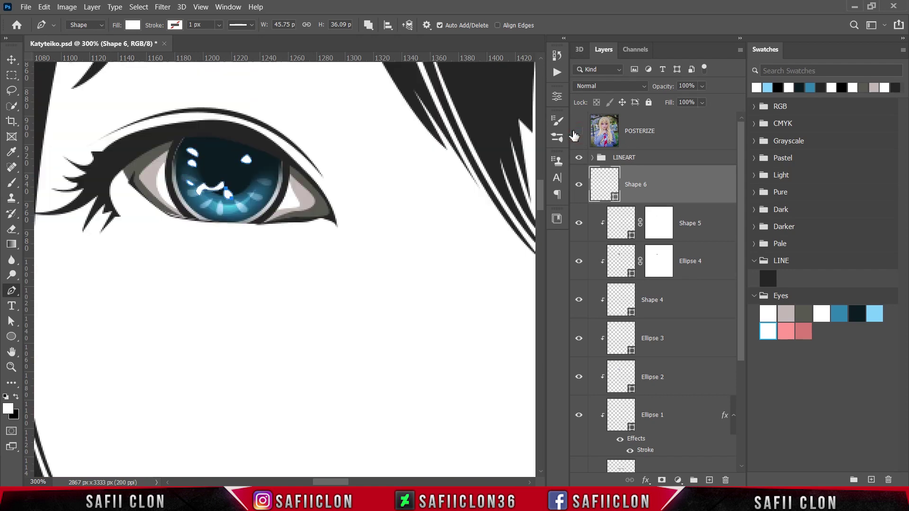
right_click(659, 186)
click(683, 214)
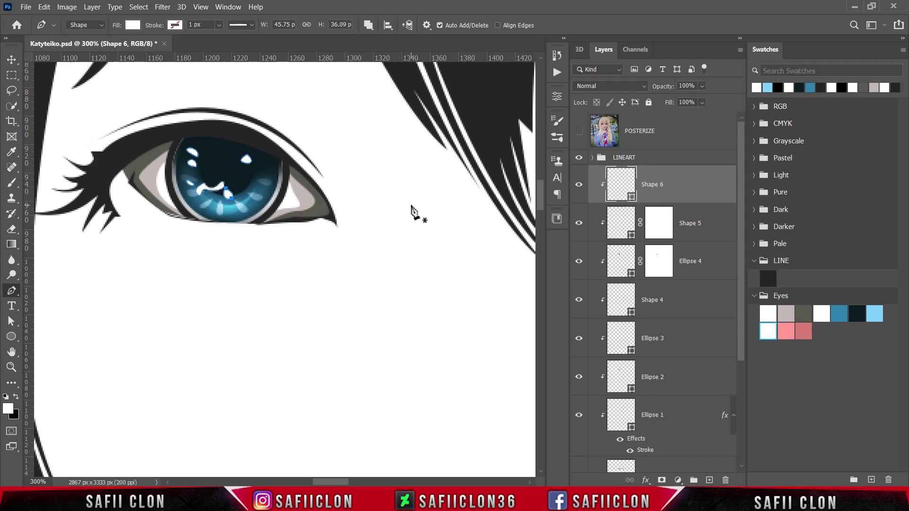
Step: Examine the white iris highlights in the context of the whole face and up close
key(ctrl+minus)
key(ctrl+minus)
key(ctrl+minus)
key(ctrl+minus)
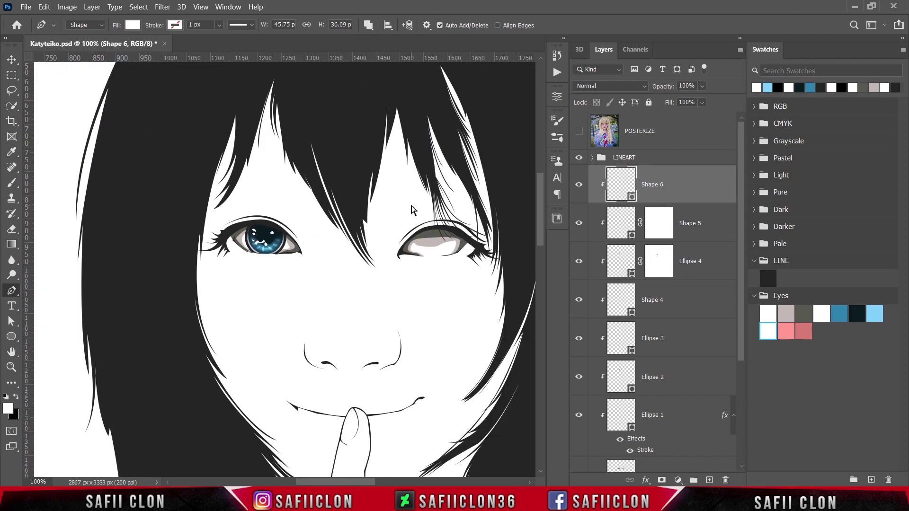
key(ctrl+plus)
key(ctrl+plus)
key(ctrl+plus)
key(ctrl+plus)
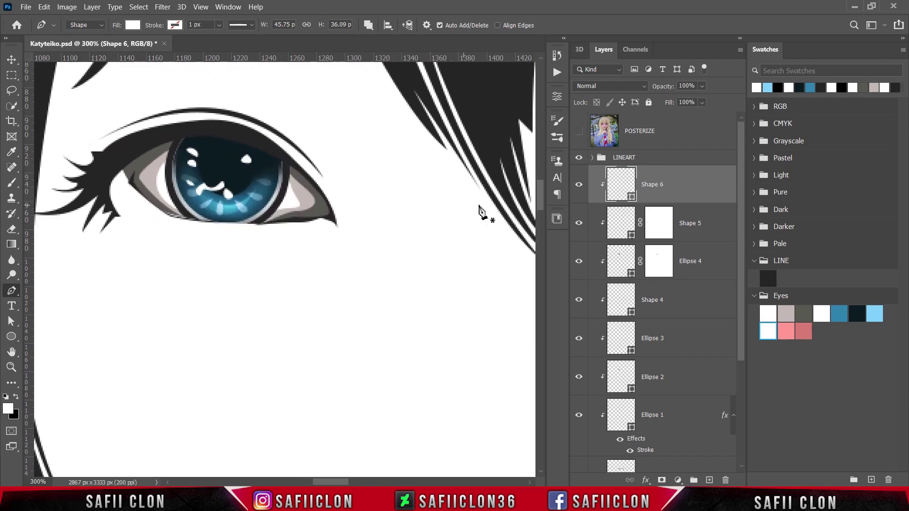
Step: Add a layer mask to Shape 6 and partly fade the white highlights with a 10 px black brush at 9% opacity
click(678, 185)
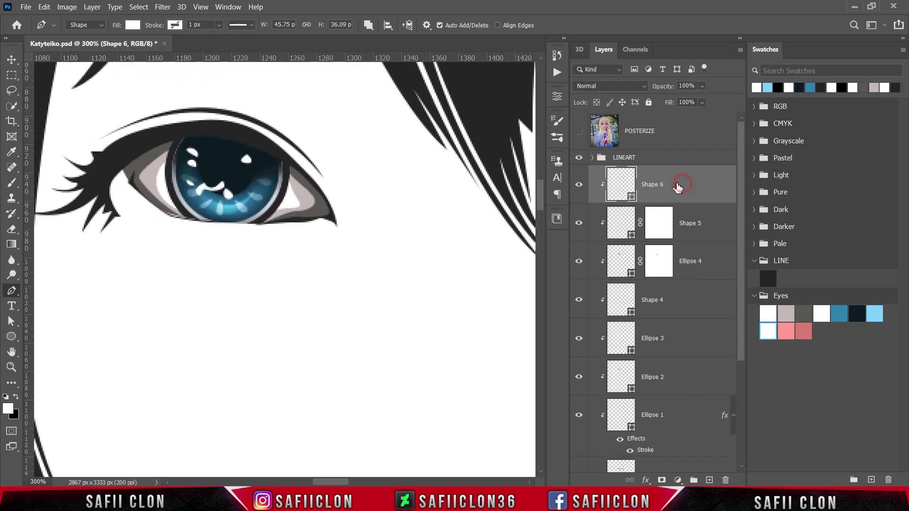
click(662, 475)
key(x)
click(13, 184)
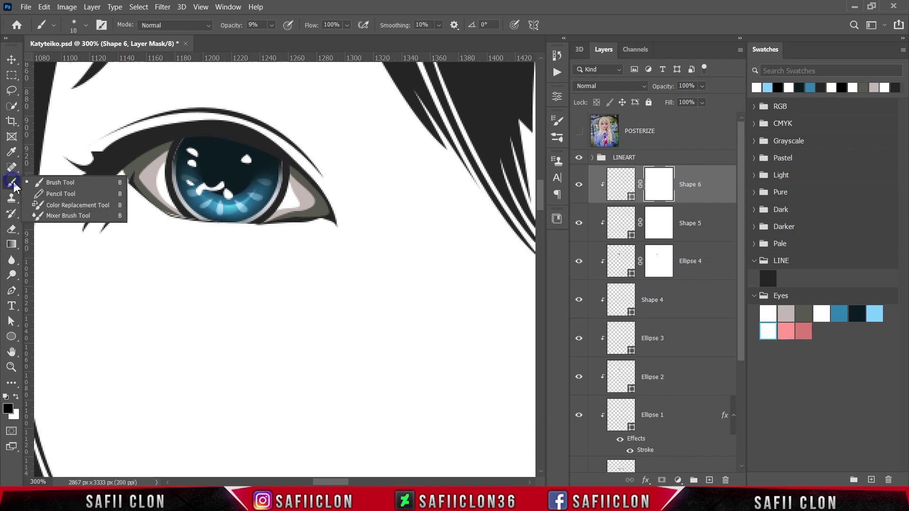
click(58, 182)
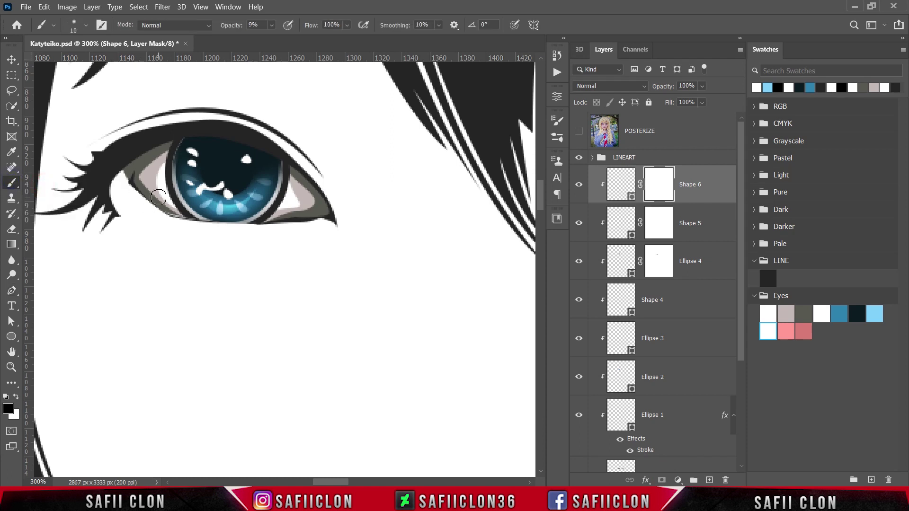
click(272, 25)
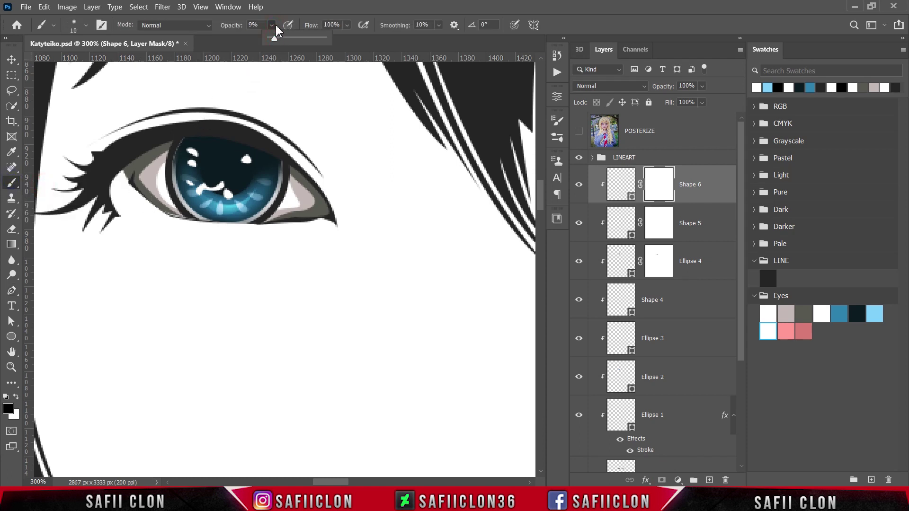
click(274, 26)
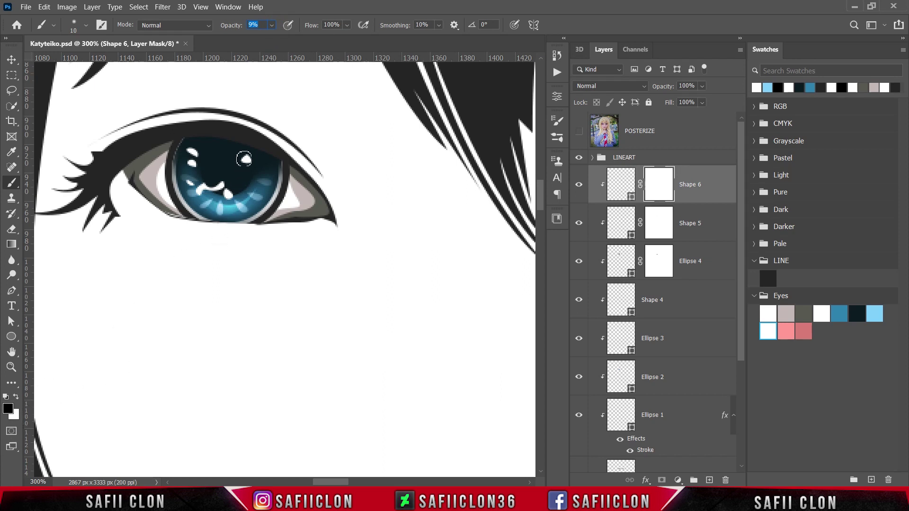
drag(236, 156, 246, 155)
drag(189, 147, 207, 149)
mouse_move(216, 187)
mouse_down()
mouse_move(233, 192)
mouse_move(203, 177)
mouse_move(217, 179)
mouse_move(210, 185)
mouse_move(206, 157)
mouse_move(183, 161)
mouse_move(229, 150)
mouse_move(217, 150)
mouse_move(251, 162)
mouse_up()
click(221, 184)
click(187, 155)
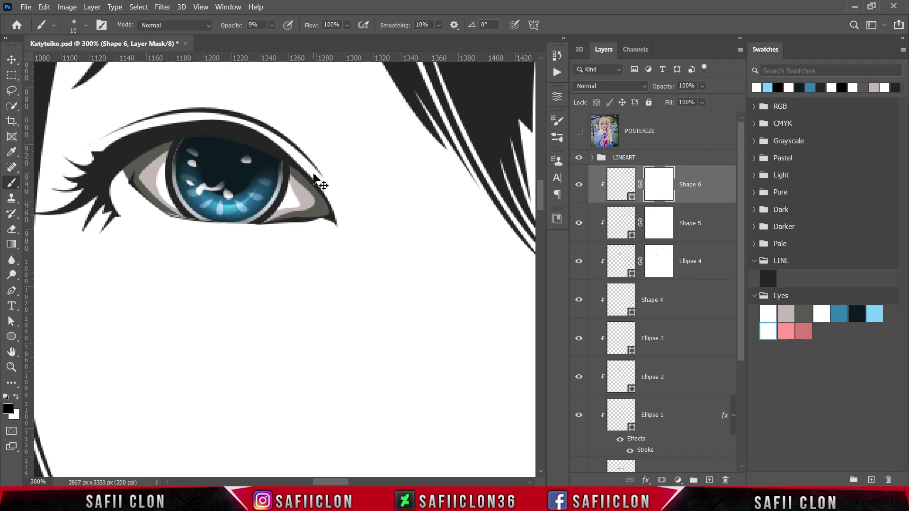
Step: Duplicate all the iris layers from Shape 6 down to Ellipse 1 within Katyteiko.psd
scroll(314, 178, down, 5)
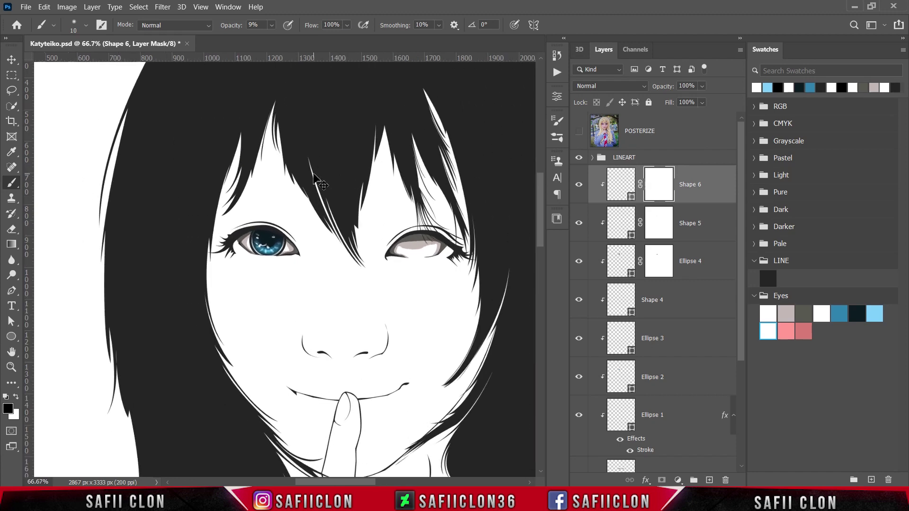
scroll(314, 177, up, 5)
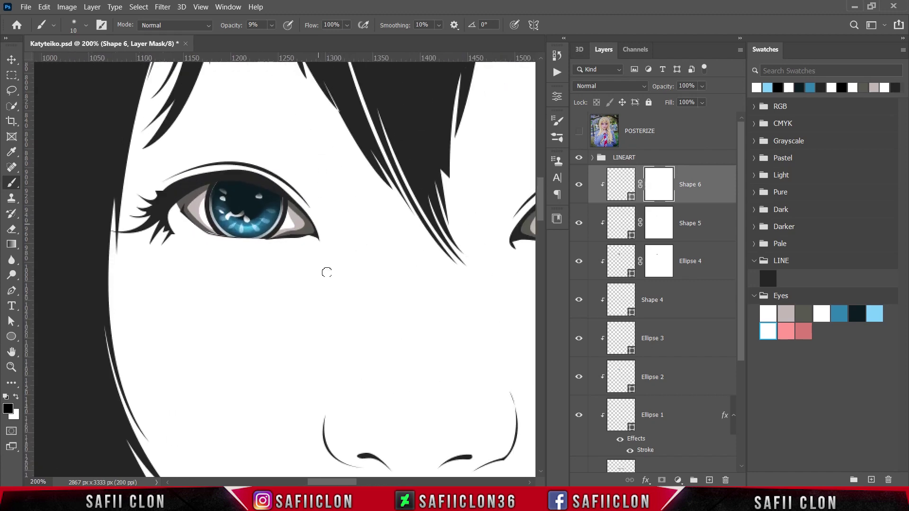
drag(342, 482, 348, 483)
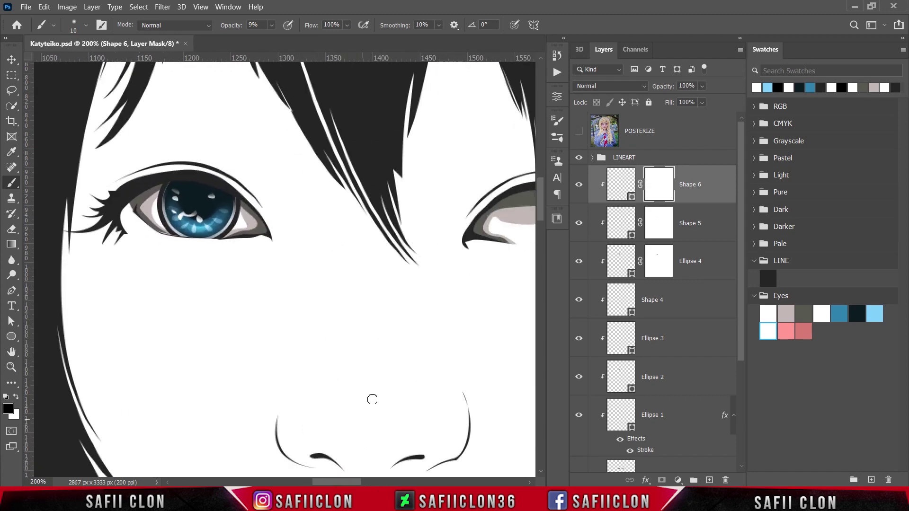
click(709, 183)
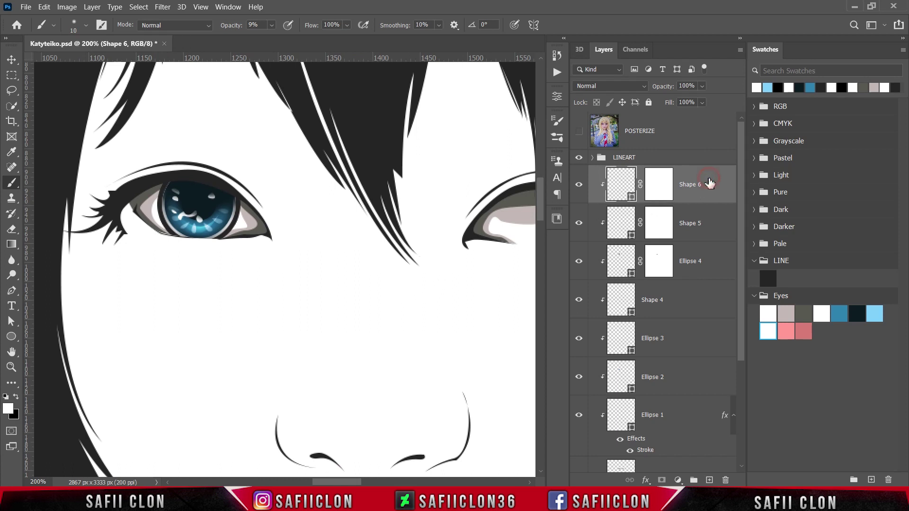
drag(743, 194, 743, 295)
scroll(740, 286, up, 1)
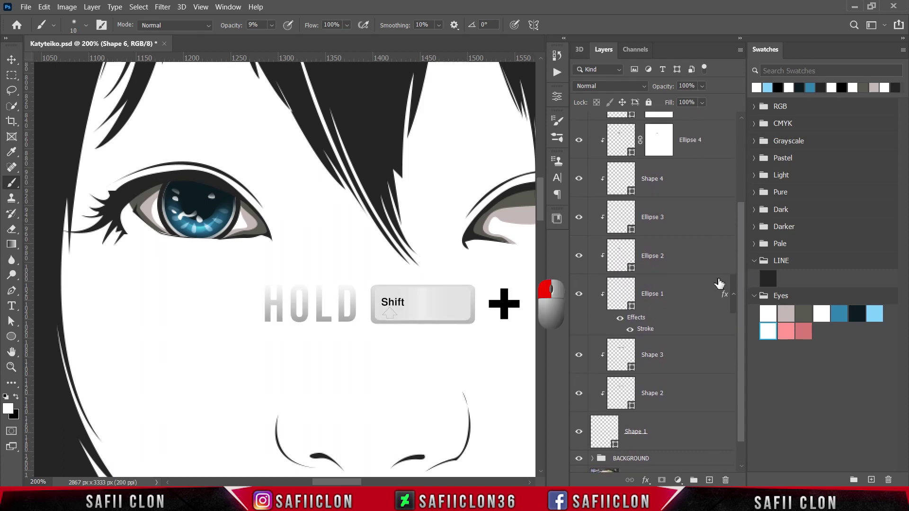
shift+click(687, 299)
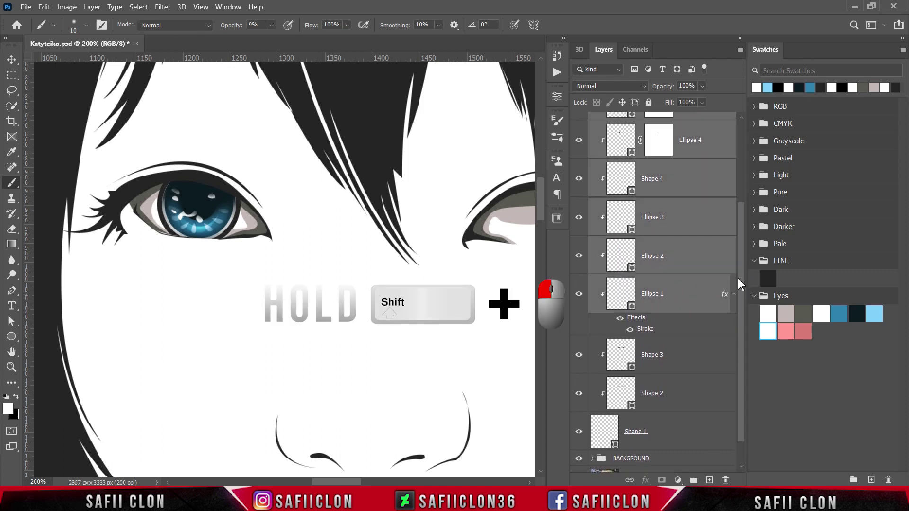
drag(739, 283, 739, 206)
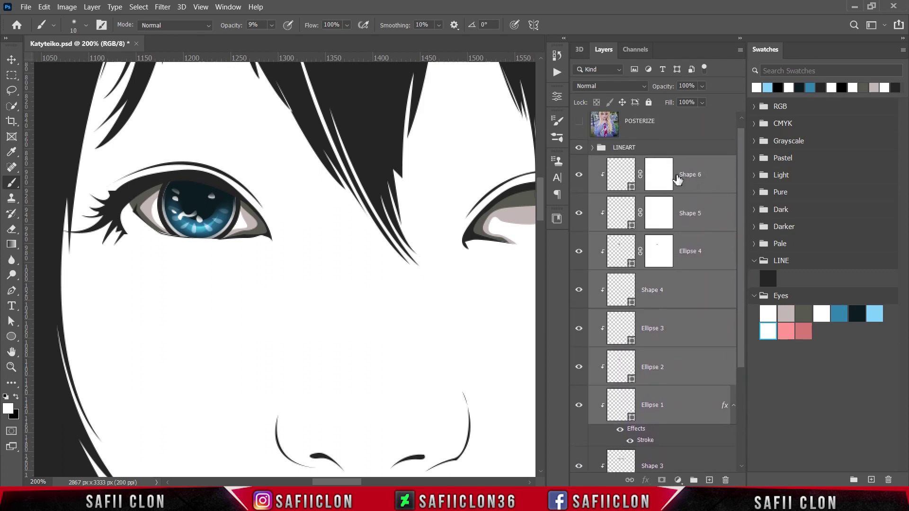
right_click(694, 175)
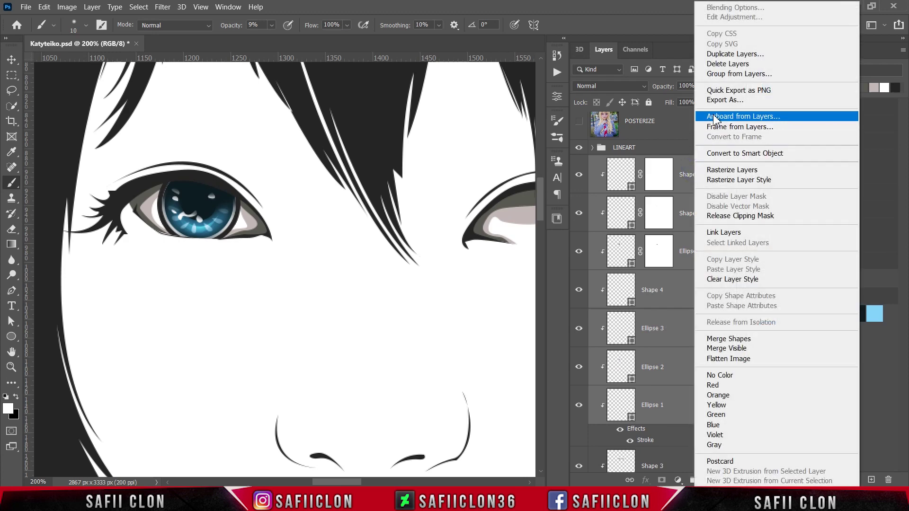
click(703, 54)
click(554, 133)
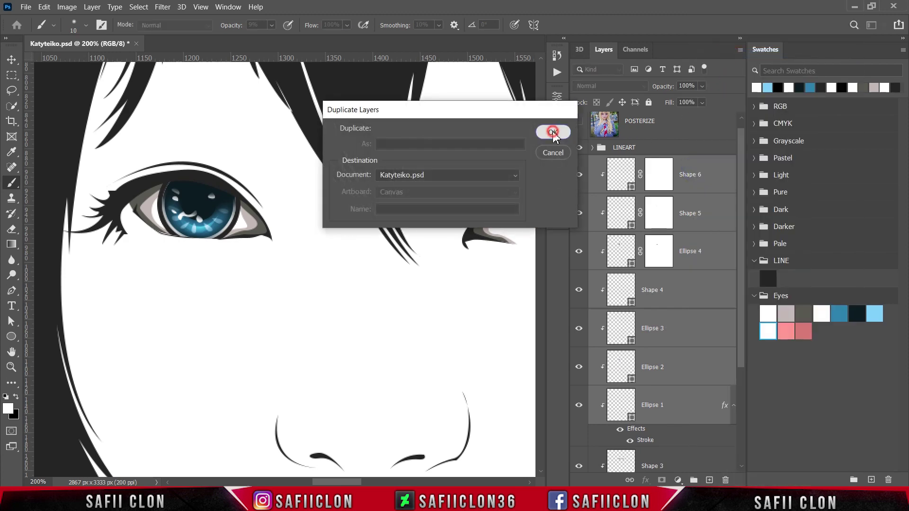
Step: Move the duplicated iris layers onto the other eye, aligning them with the POSTERIZE reference photo, and hide the photo
click(580, 123)
key(ctrl+t)
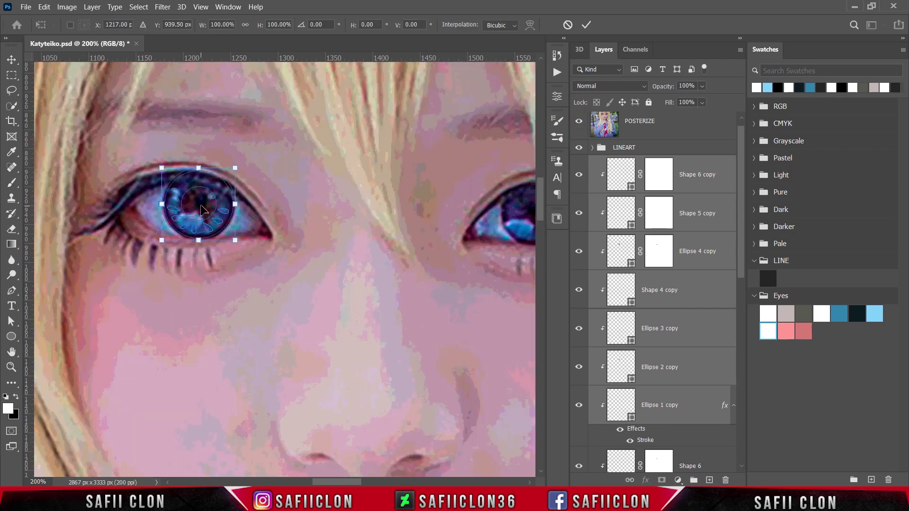
drag(202, 213, 511, 218)
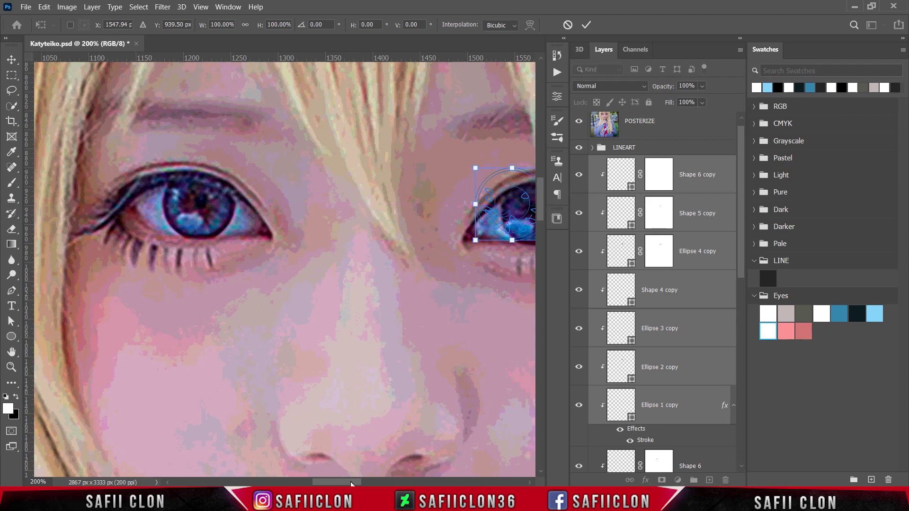
scroll(327, 271, right, 5)
drag(317, 204, 341, 212)
key(Right)
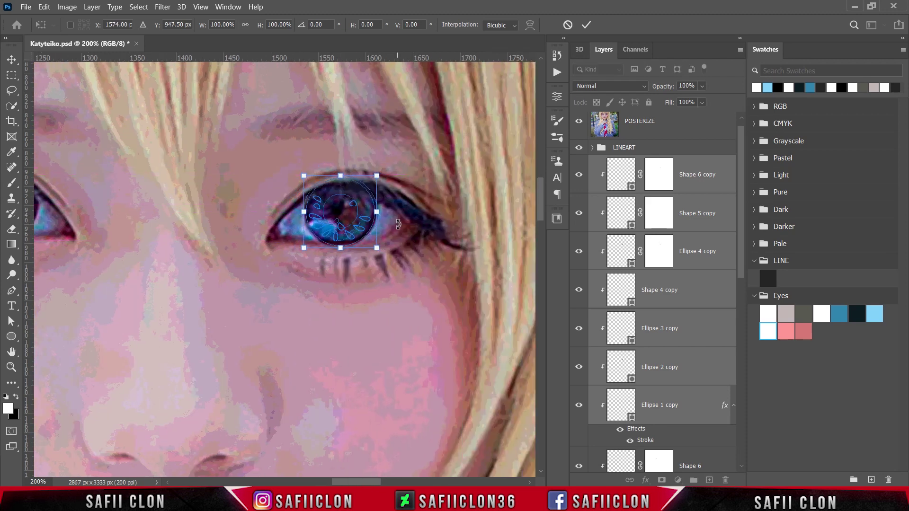
key(Down)
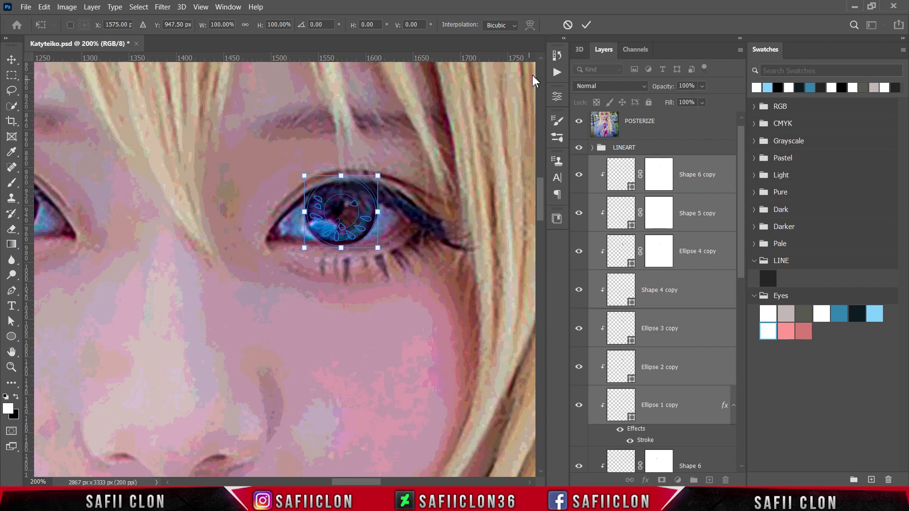
click(587, 24)
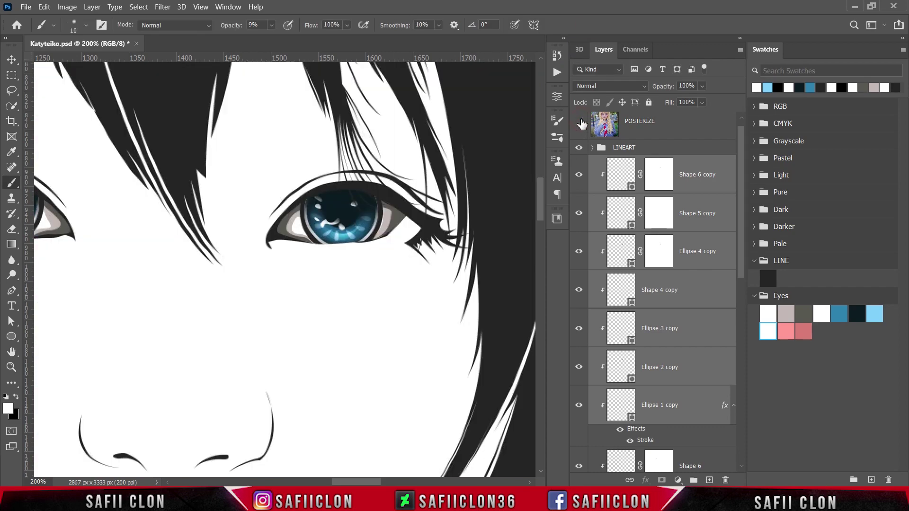
click(579, 123)
scroll(429, 260, up, 1)
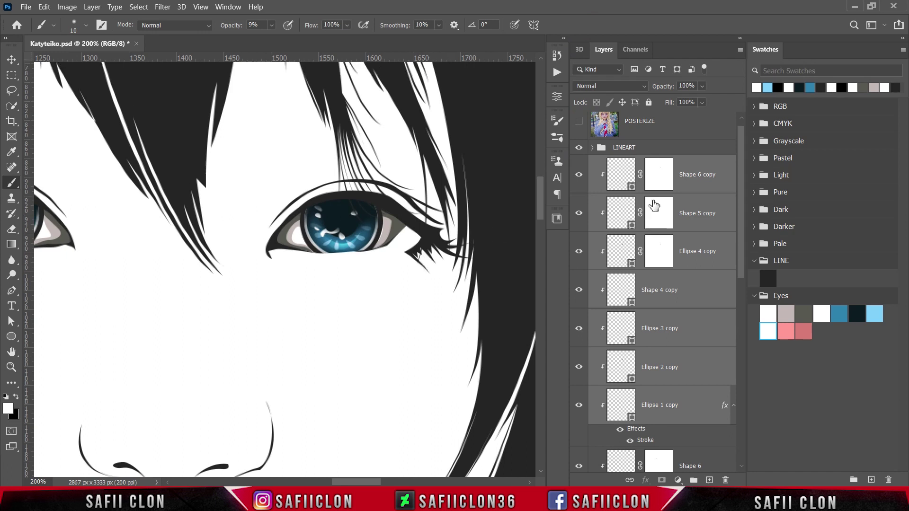
Step: Check which highlights belong to the Shape 6 copy layer and delete that layer
click(719, 173)
click(579, 175)
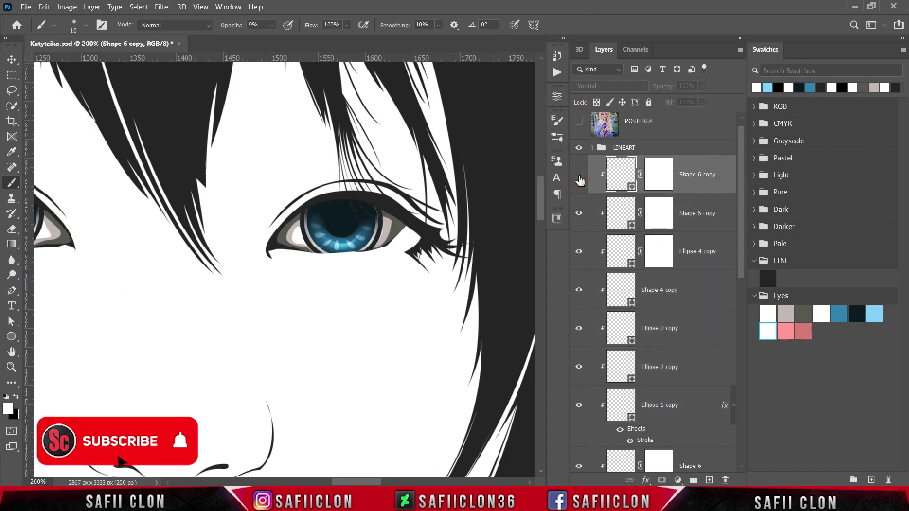
click(579, 175)
right_click(706, 173)
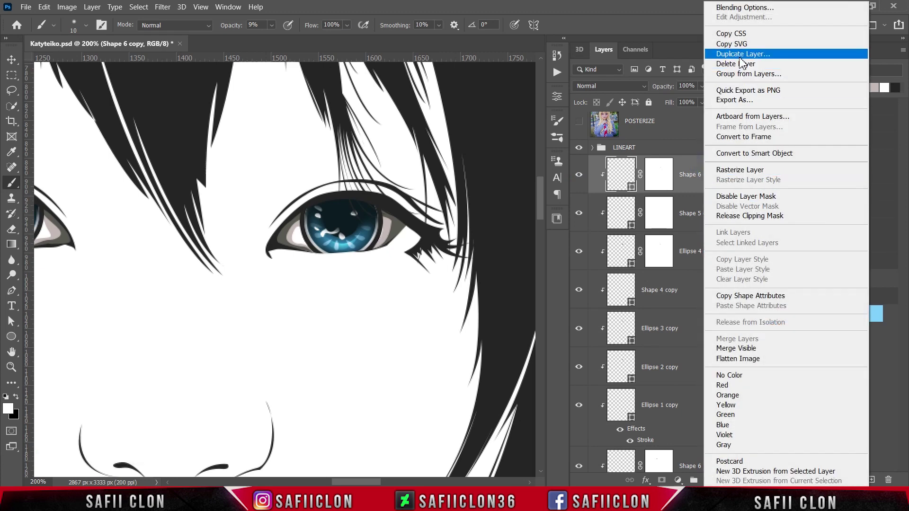
click(746, 64)
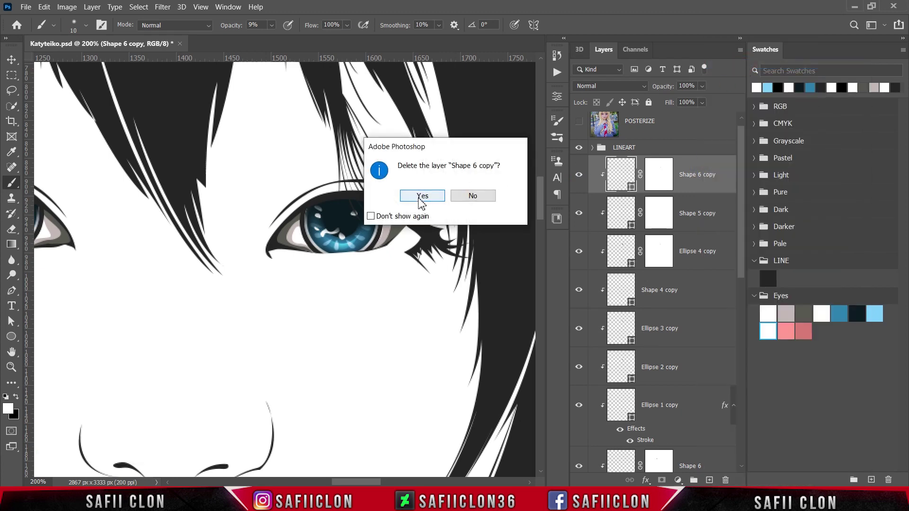
click(417, 196)
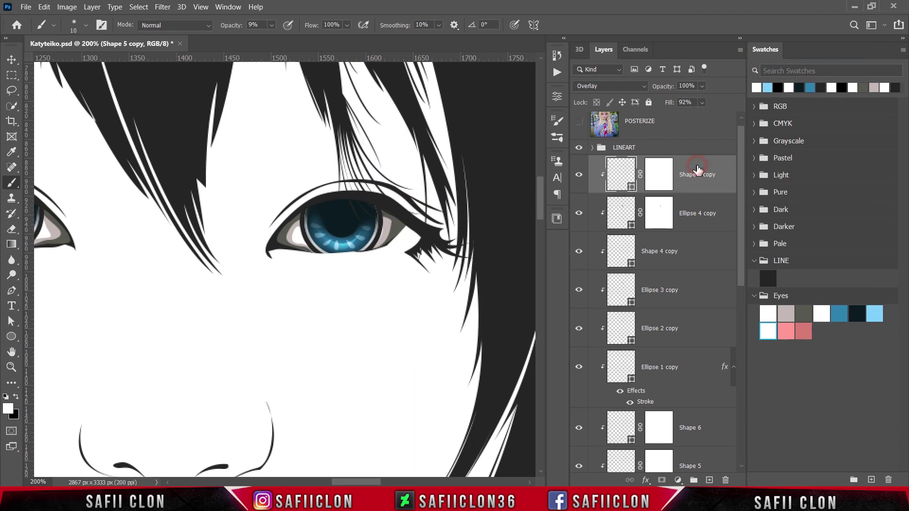
Step: Show the POSTERIZE photo and trace the large reflection in the second eye's iris with the Pen tool as a white shape on a new layer
click(12, 290)
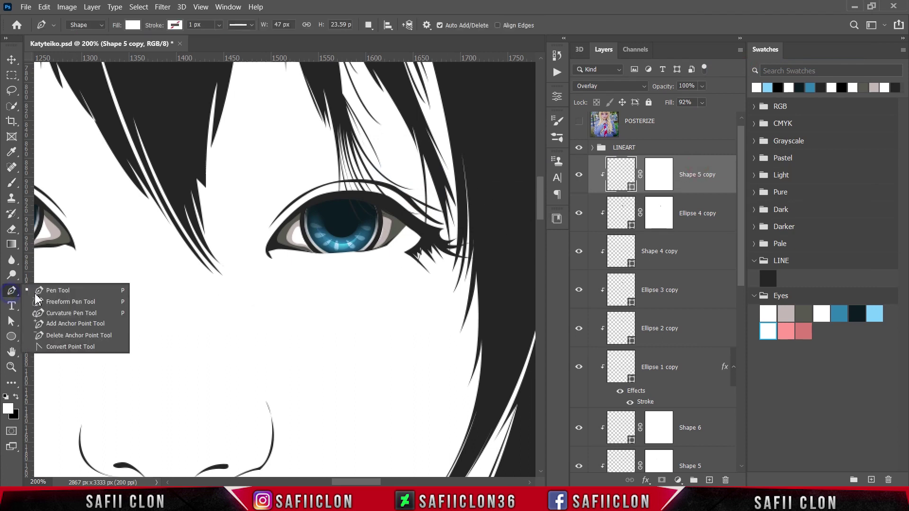
click(35, 292)
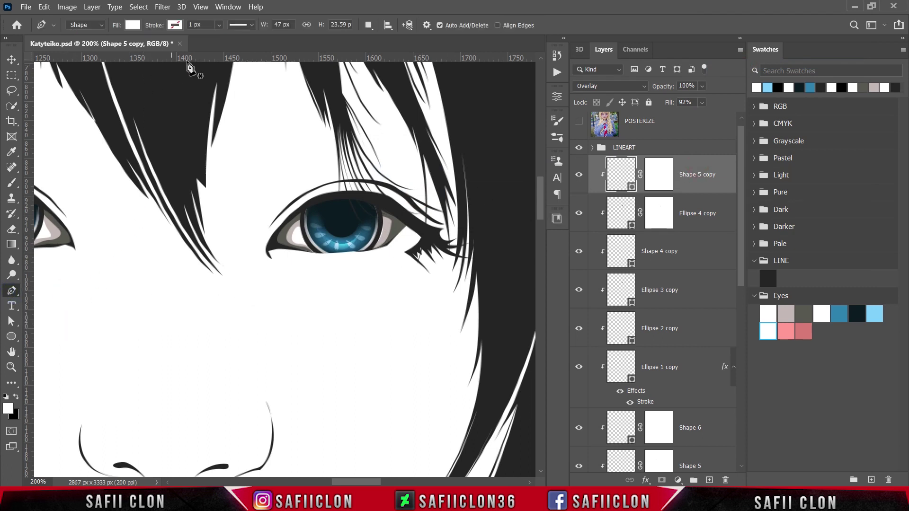
click(368, 25)
click(381, 35)
click(579, 122)
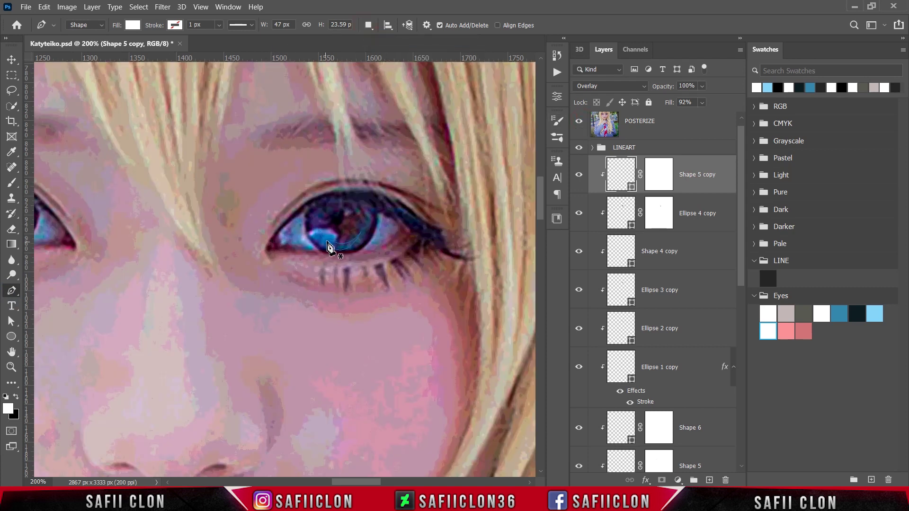
click(309, 231)
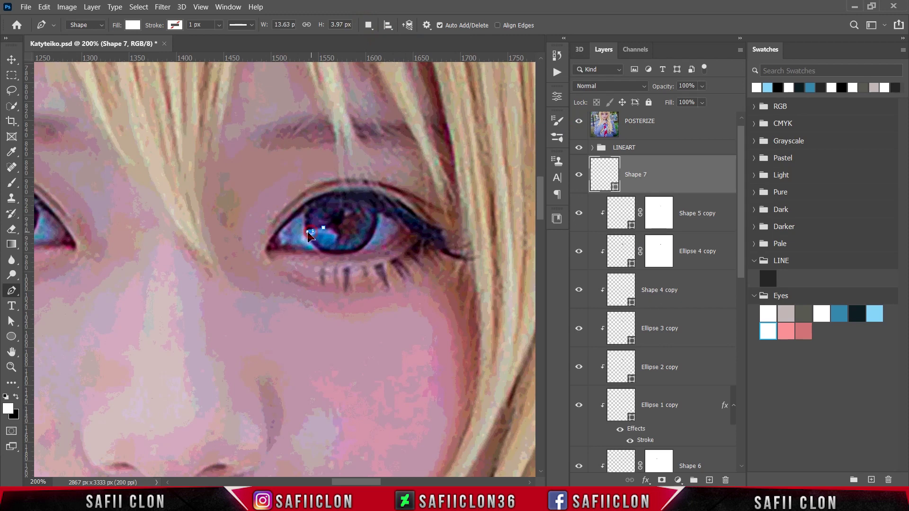
click(306, 239)
click(316, 234)
click(328, 241)
click(340, 234)
drag(335, 233, 328, 233)
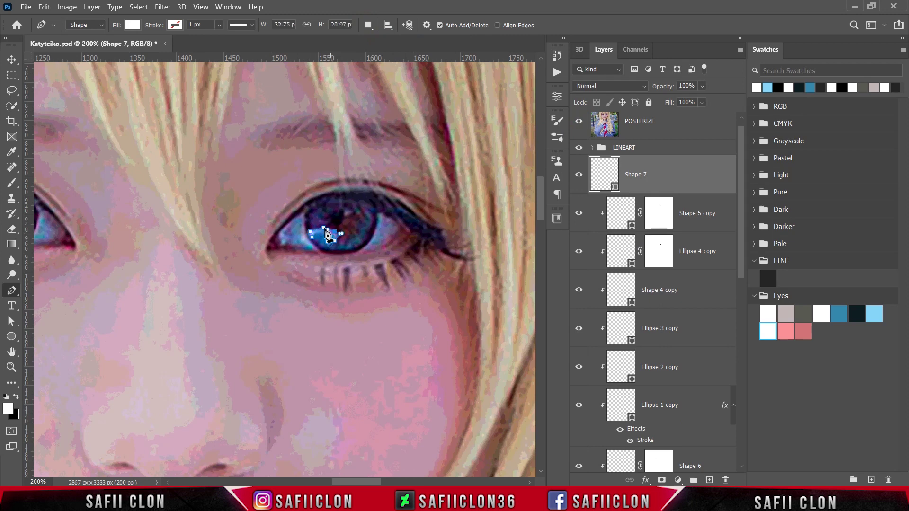
click(324, 232)
Step: Add two smaller white highlights in the upper part of the second iris to the same layer using Combine Shapes
click(369, 26)
click(378, 52)
drag(347, 207, 326, 227)
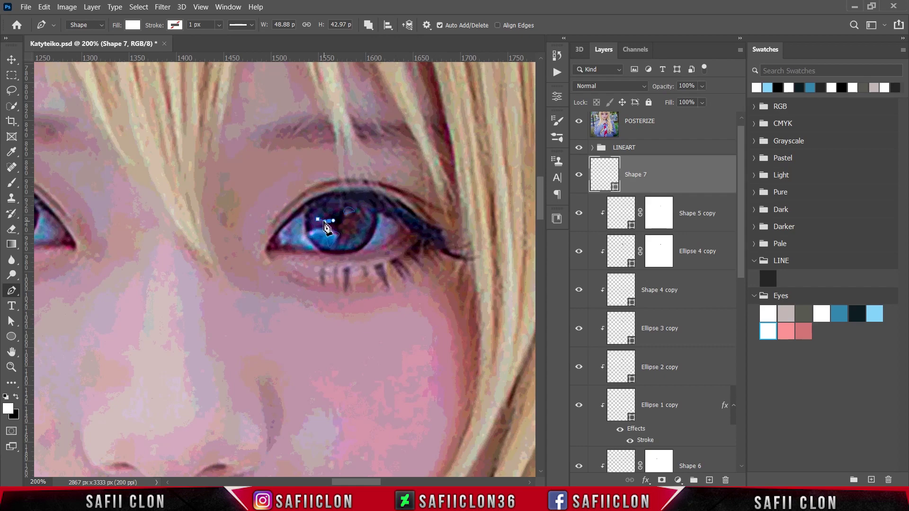
key(Escape)
Step: Hide the POSTERIZE photo, clip Shape 7 to the iris layers beneath it, and add a layer mask
click(579, 122)
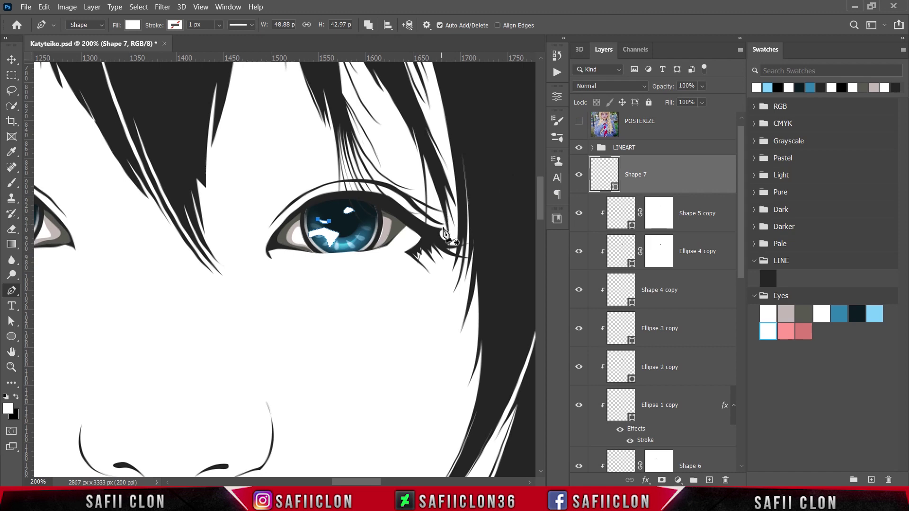
right_click(667, 171)
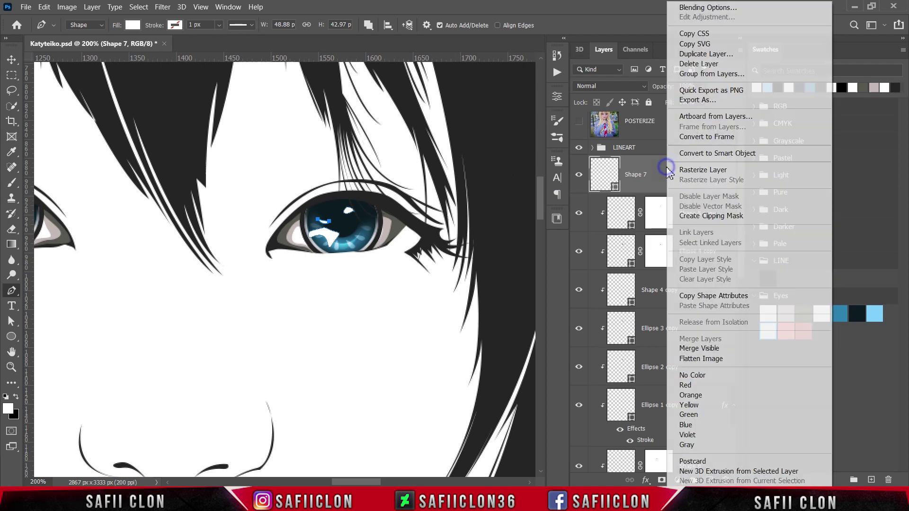
click(693, 218)
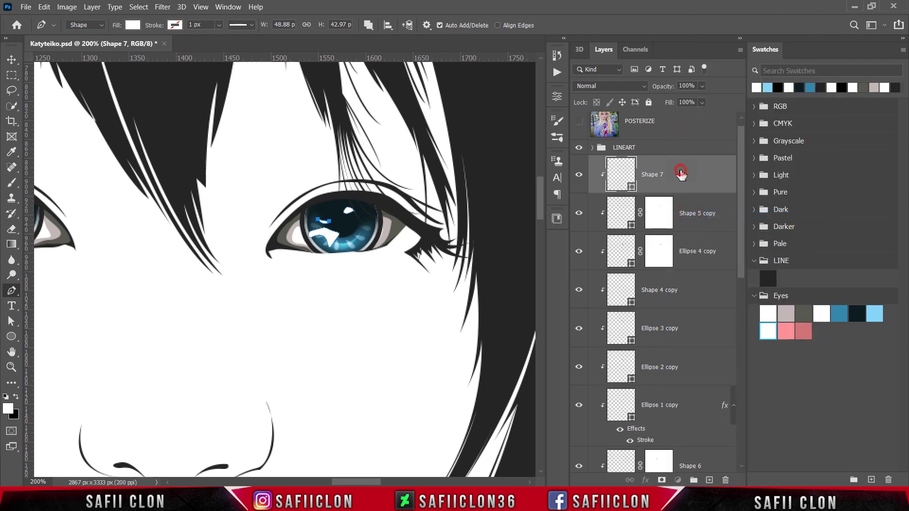
click(662, 480)
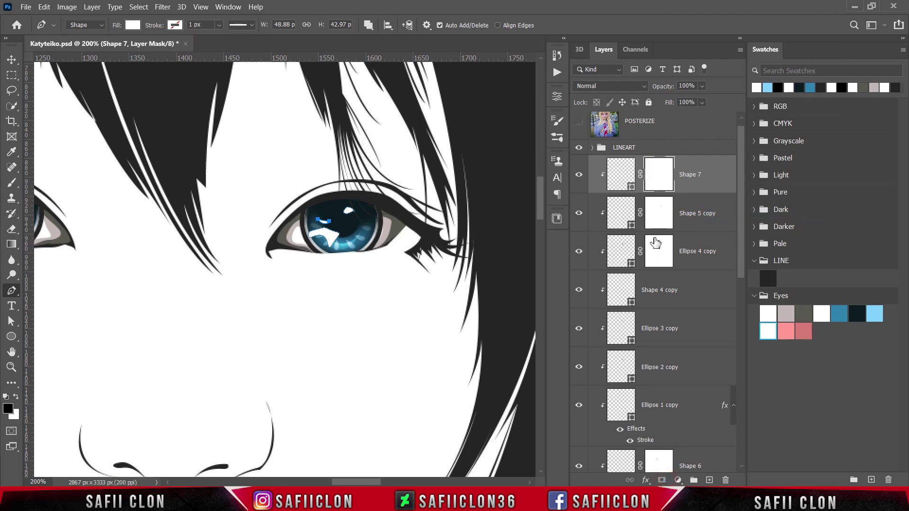
Step: Partly fade the Shape 7 highlights on the mask with a black Soft Round brush of 10 to 18 px at 9% opacity
click(16, 185)
click(45, 183)
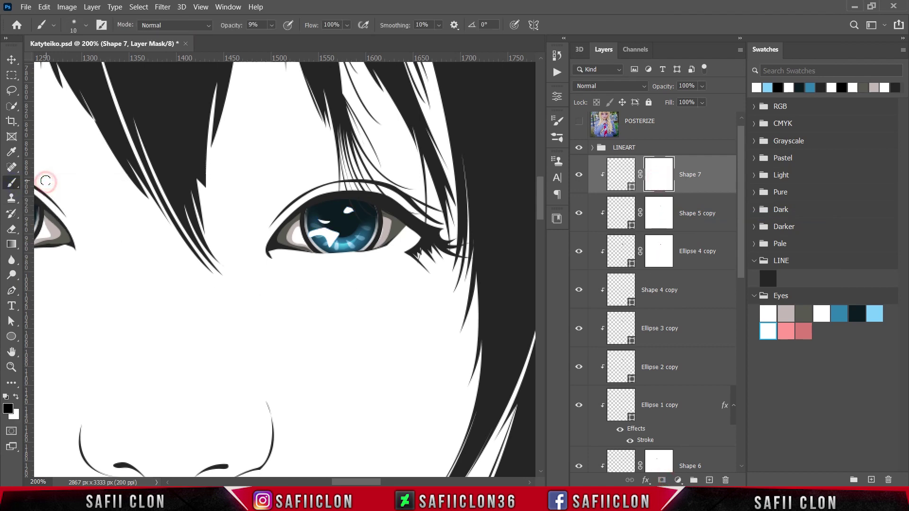
click(86, 25)
click(92, 179)
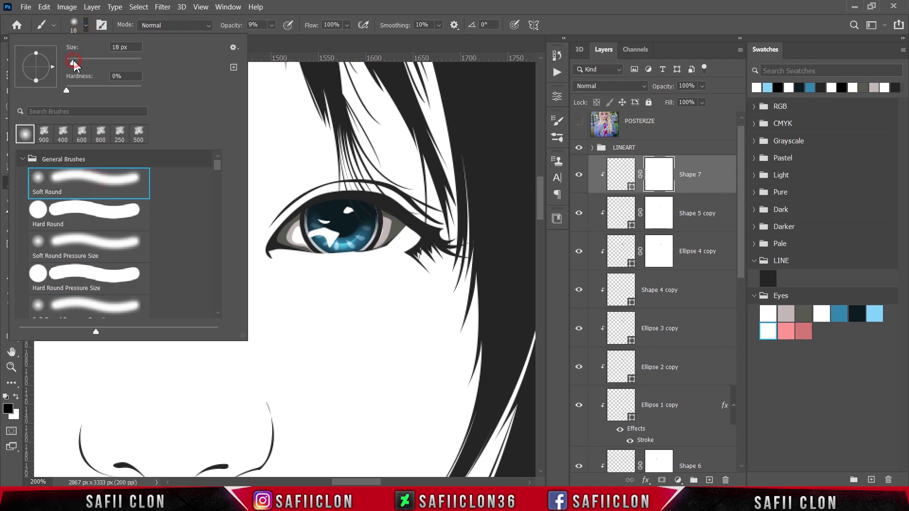
click(86, 25)
click(273, 26)
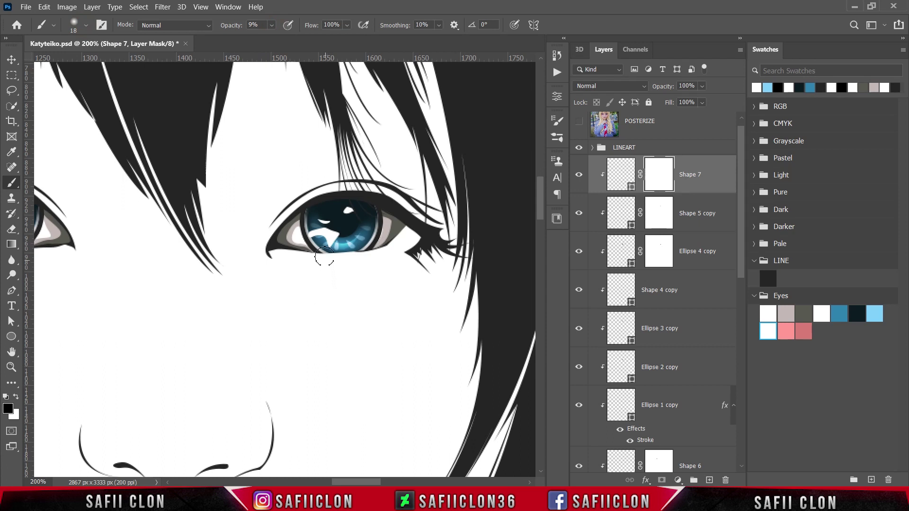
mouse_move(327, 238)
mouse_down()
mouse_move(317, 239)
mouse_move(342, 244)
mouse_move(310, 239)
mouse_move(343, 234)
mouse_up()
key([)
key([)
click(346, 209)
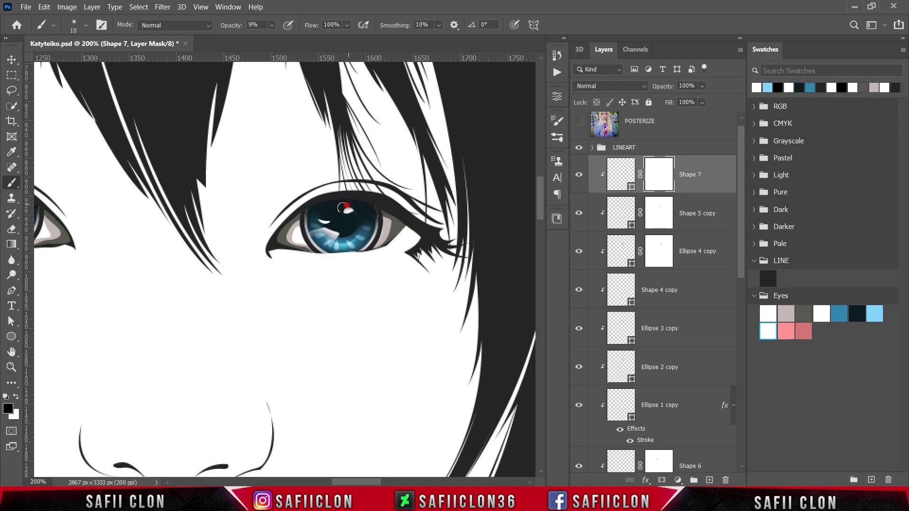
click(321, 216)
key(])
drag(304, 236, 335, 234)
Step: Draw a white Pen shape about 35 by 29 px on a new layer at the inner corner of the first eye, using the POSTERIZE photo as guide
scroll(381, 267, down, 5)
scroll(383, 268, up, 1)
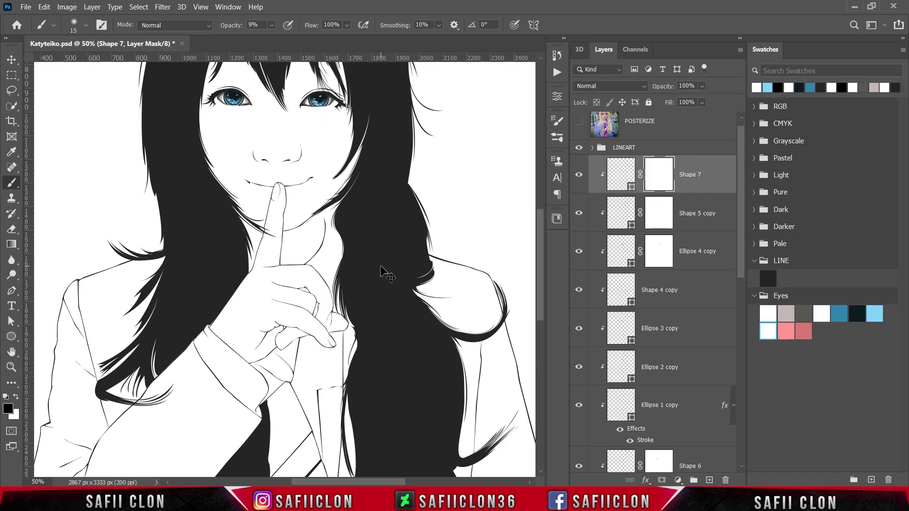
scroll(538, 281, up, 4)
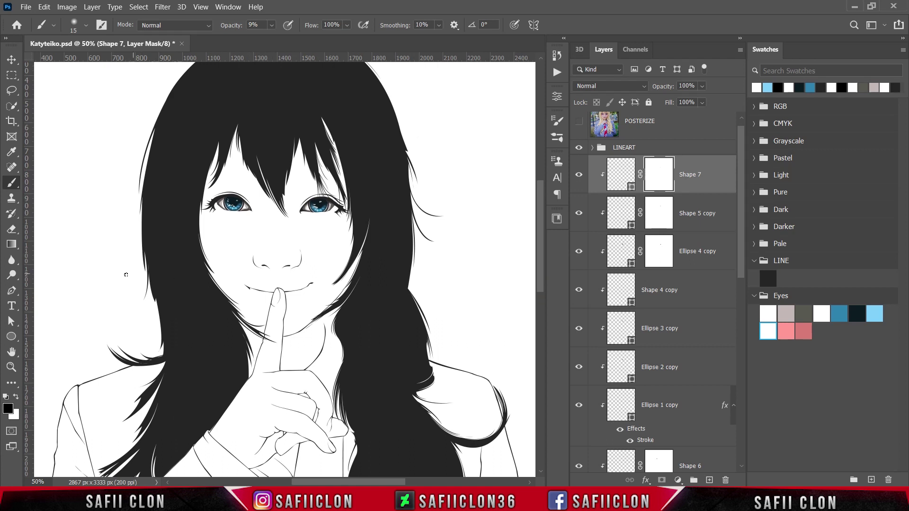
click(11, 291)
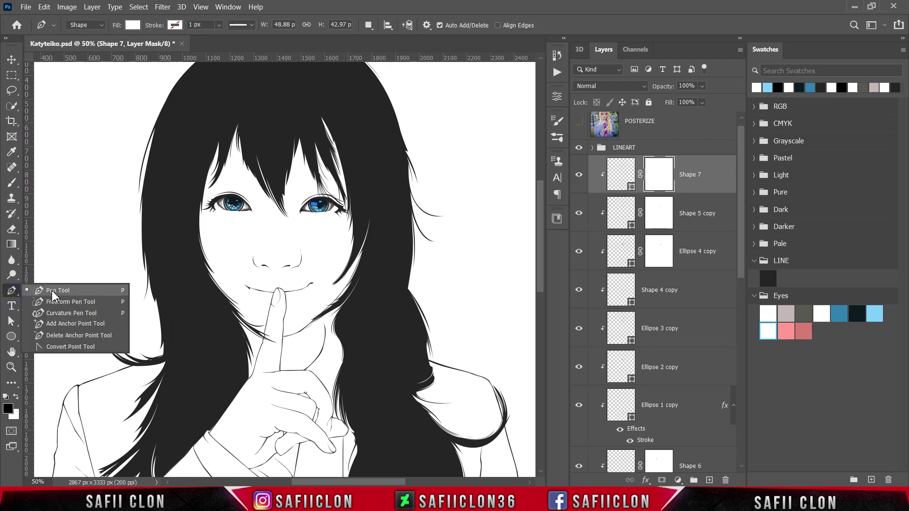
click(53, 293)
click(368, 25)
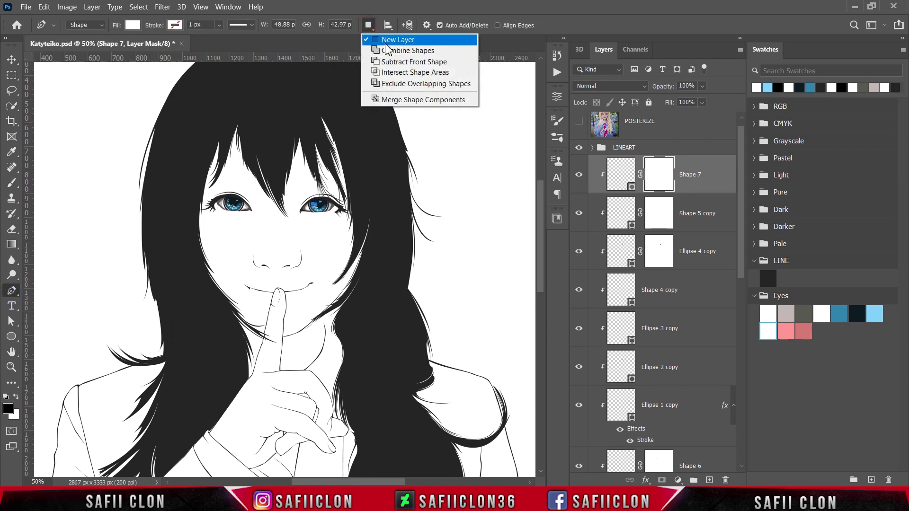
click(430, 191)
key(ctrl+plus)
key(ctrl+plus)
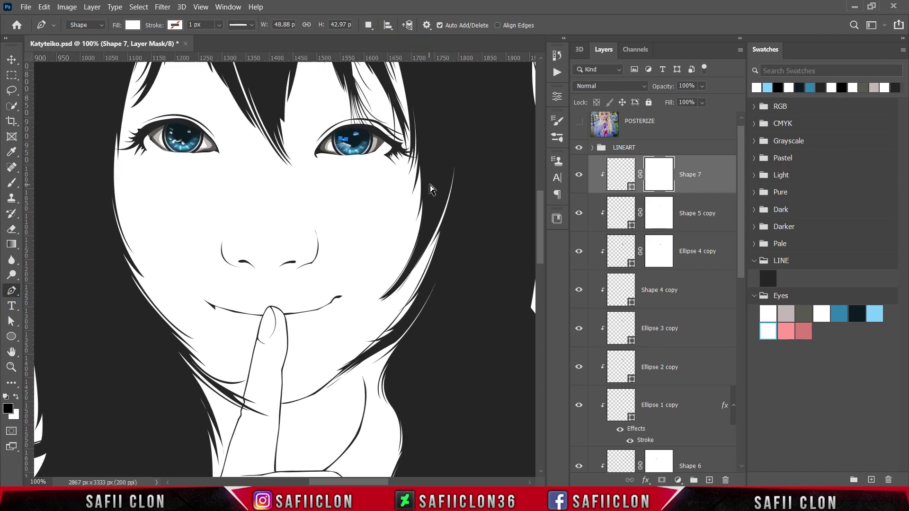
key(ctrl+plus)
scroll(291, 193, up, 5)
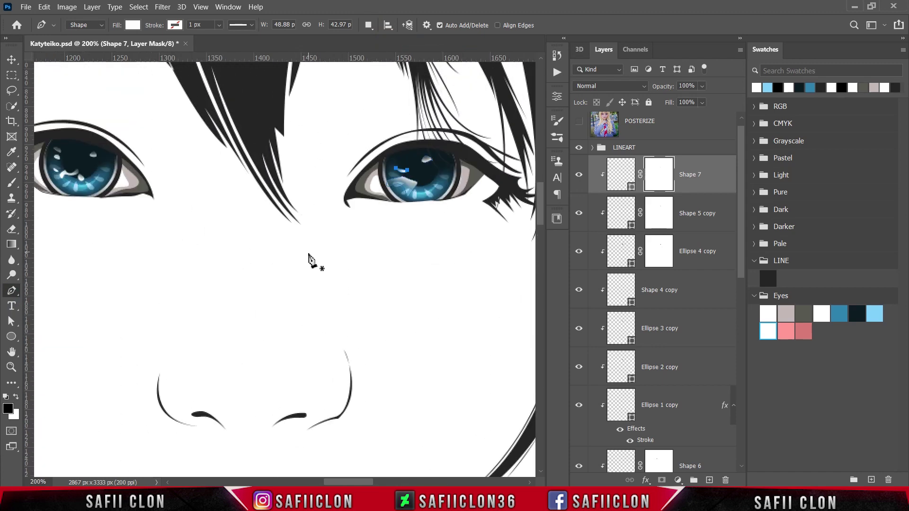
scroll(308, 259, up, 2)
click(578, 122)
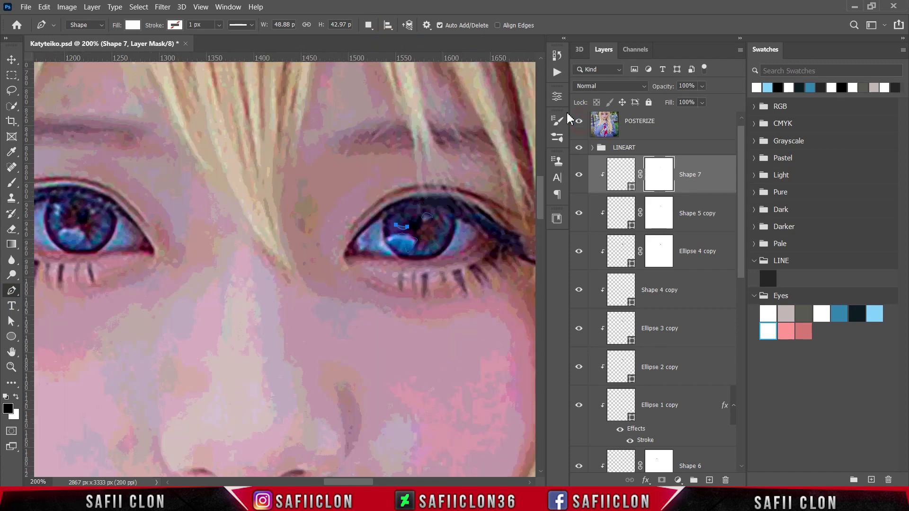
click(140, 230)
key(x)
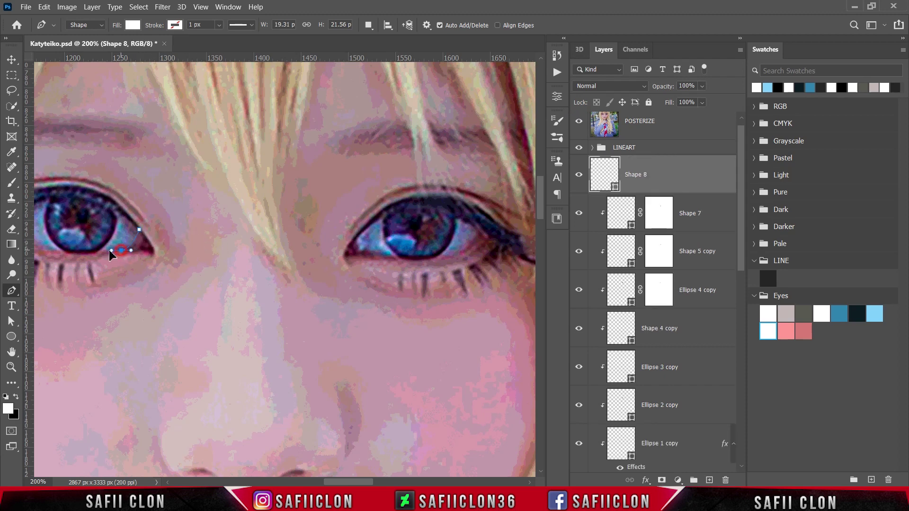
click(578, 121)
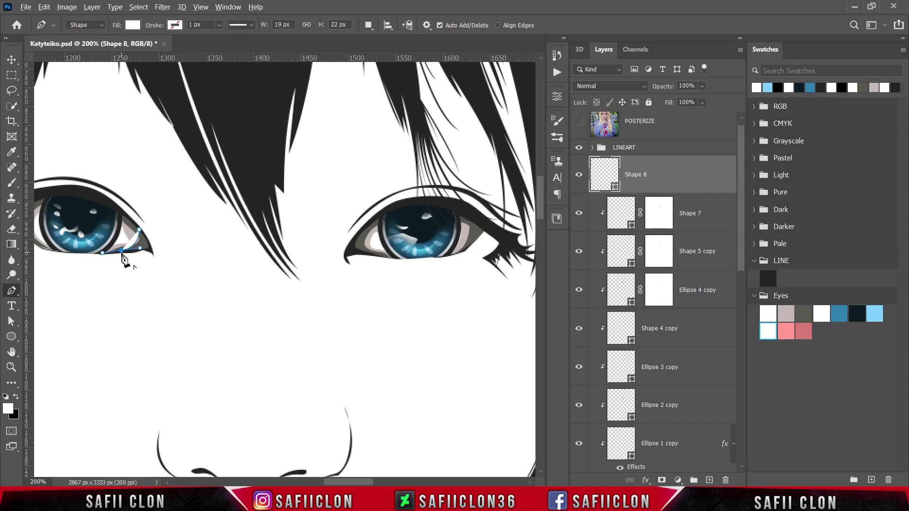
drag(133, 253, 140, 251)
click(140, 231)
Step: Add a matching white Pen shape at the inner corner of the second eye to Shape 8 with Combine Shapes, using the POSTERIZE photo as guide
click(368, 25)
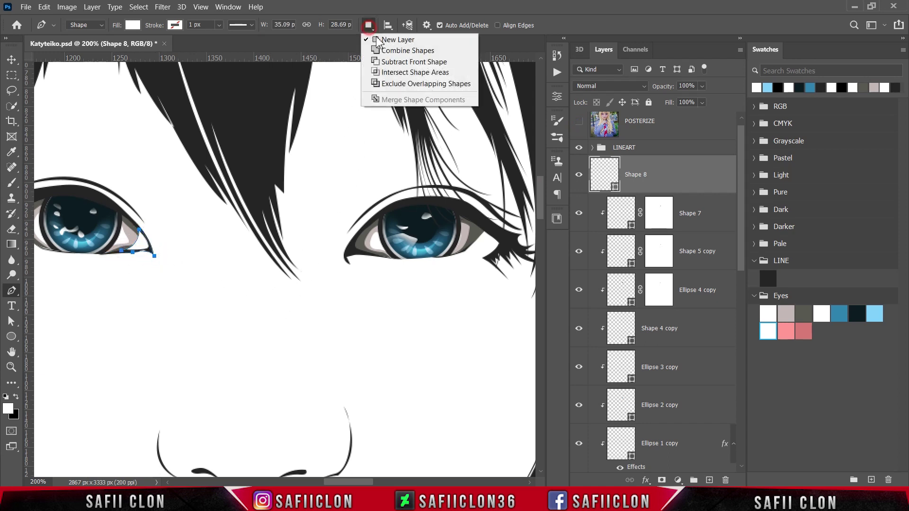
click(388, 51)
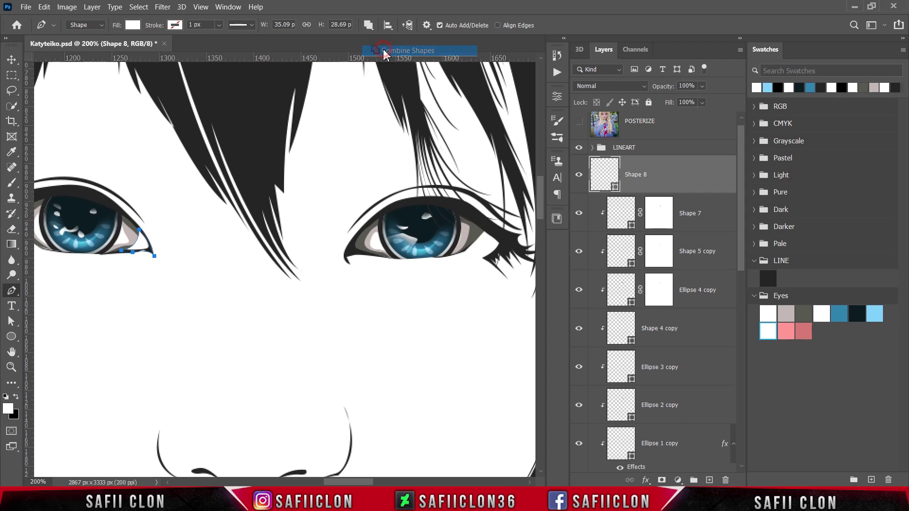
click(578, 122)
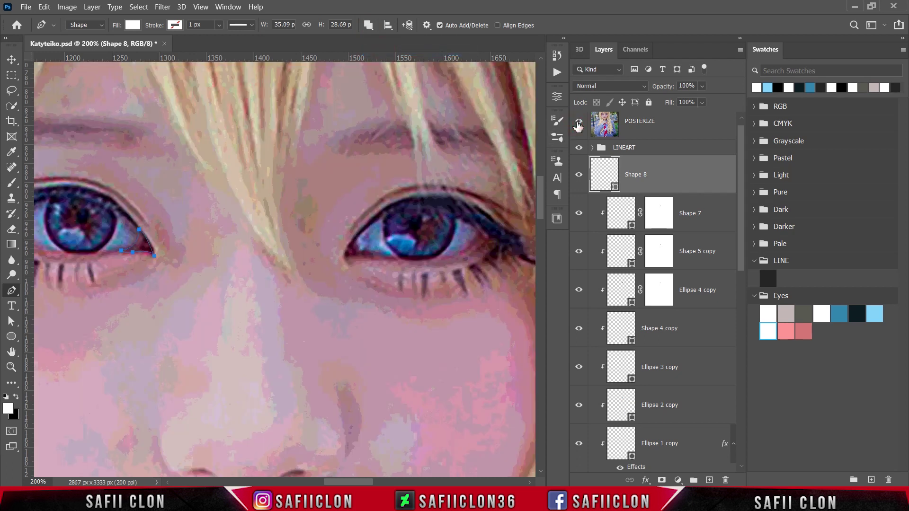
click(359, 234)
click(579, 122)
drag(361, 256, 397, 259)
click(362, 261)
click(329, 263)
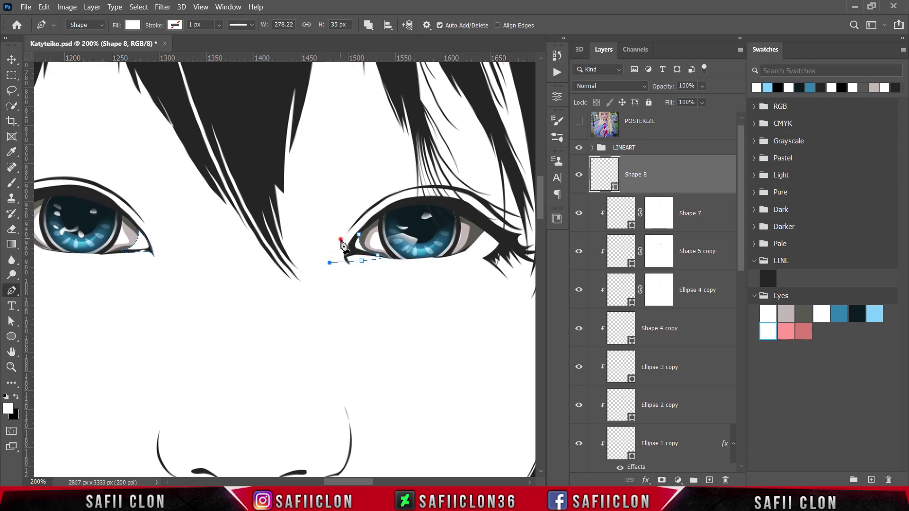
click(340, 239)
click(359, 235)
Step: Clip Shape 8 to the eye layers beneath it and set its fill to the pink Eyes swatch, fa9196
right_click(664, 171)
click(685, 216)
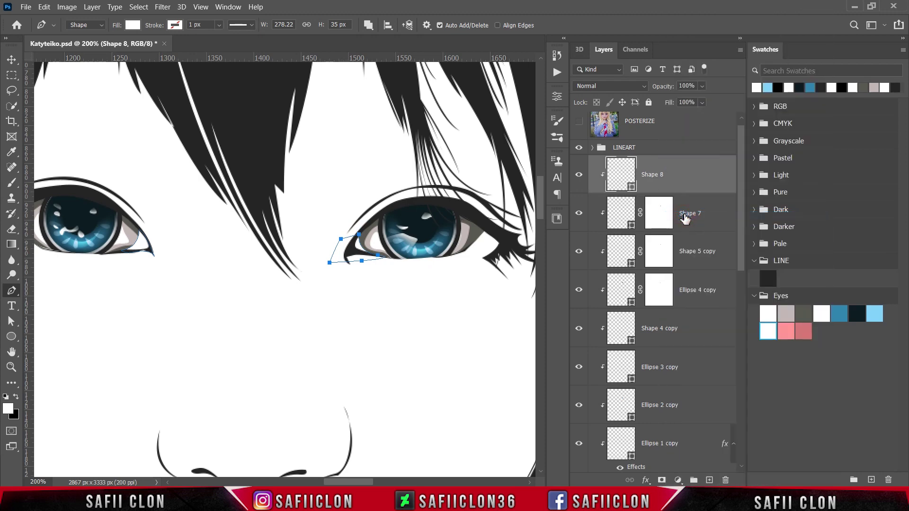
double_click(632, 188)
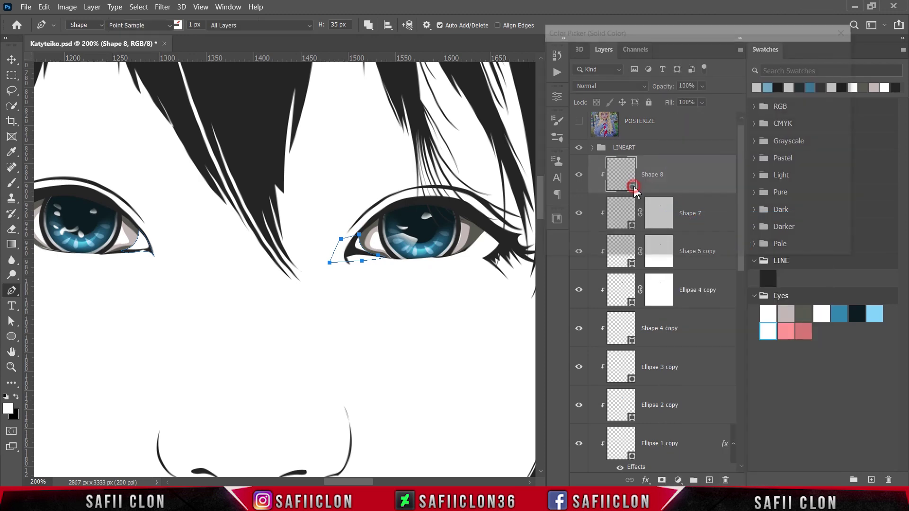
click(787, 334)
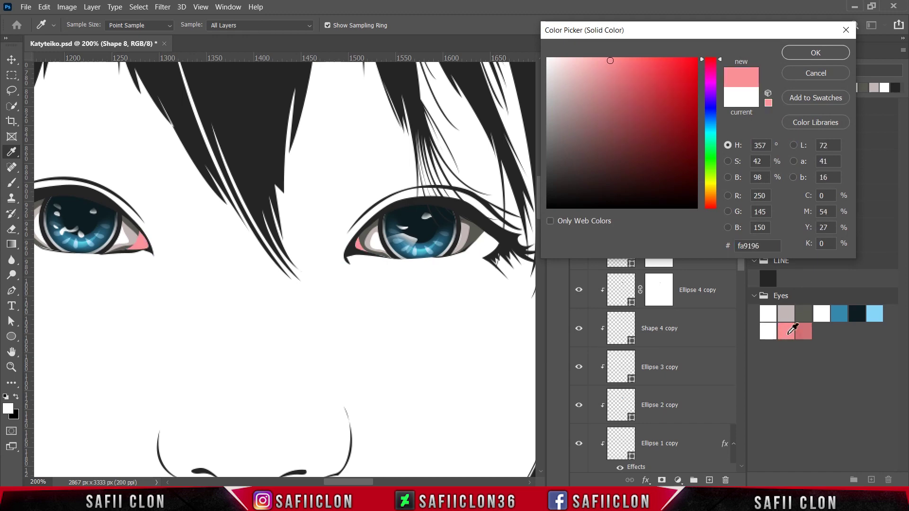
click(804, 53)
Step: Draw a Pen shape about 39 by 34 px on a new layer along the edge of the first eye's pink inner corner
click(369, 26)
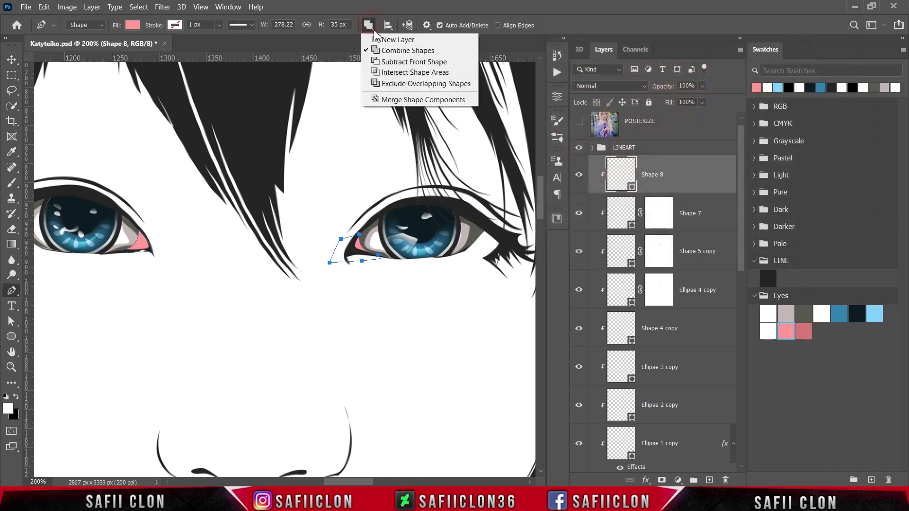
click(381, 39)
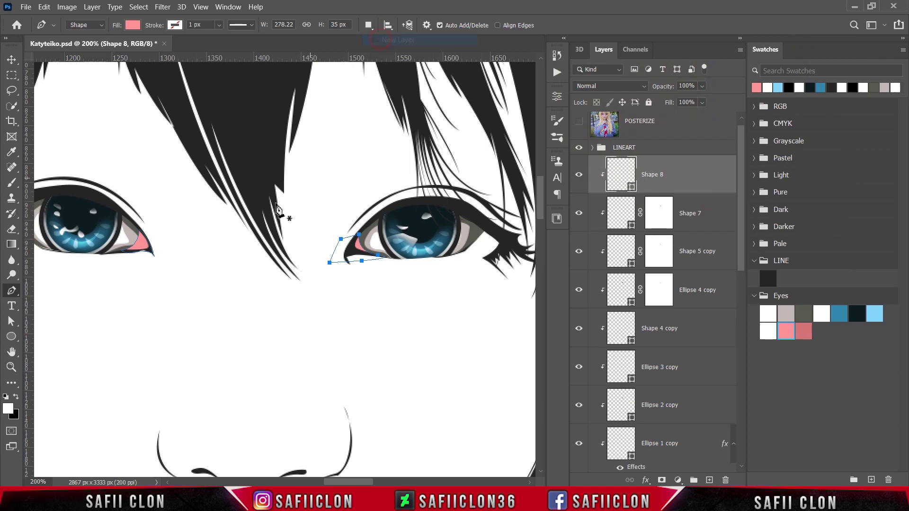
click(138, 227)
click(144, 237)
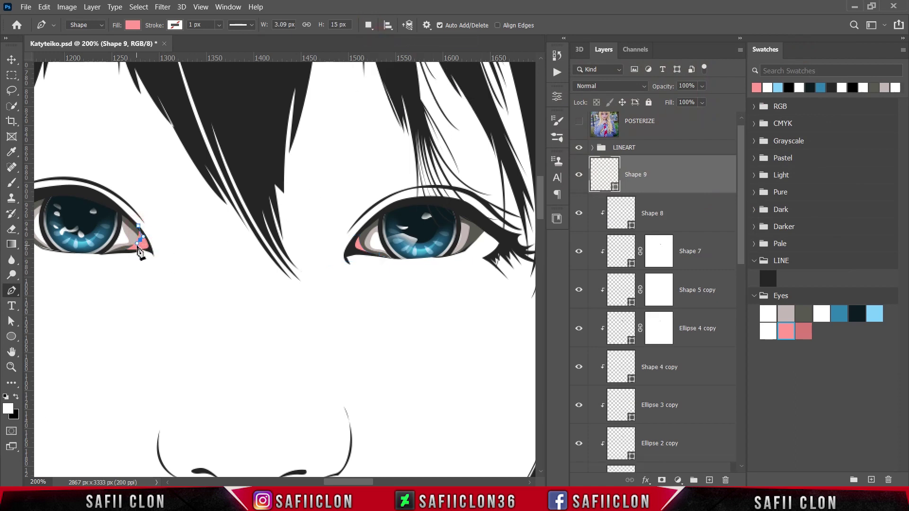
drag(138, 245, 130, 245)
click(118, 252)
drag(142, 257, 155, 255)
click(138, 226)
Step: Set the Shape 9 fill to the dark pink c8686c and clip the layer to the eye layers beneath it
double_click(616, 189)
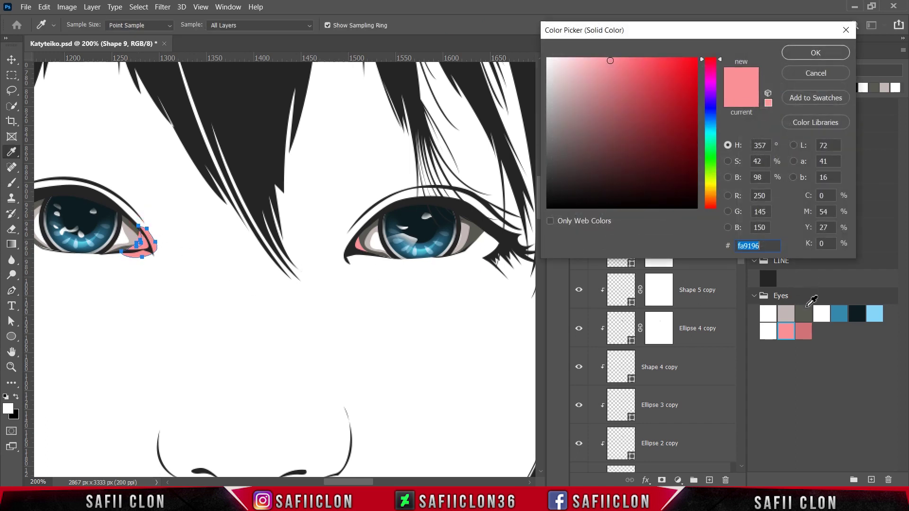
click(808, 330)
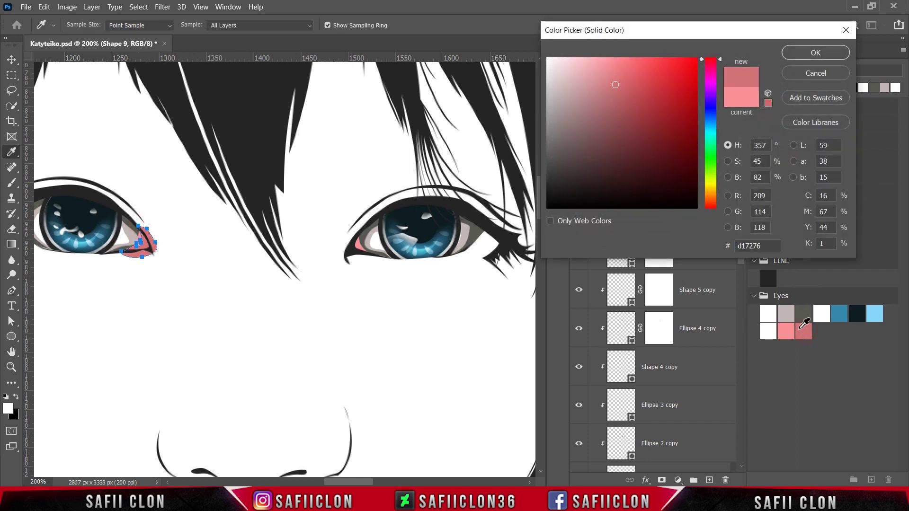
click(619, 90)
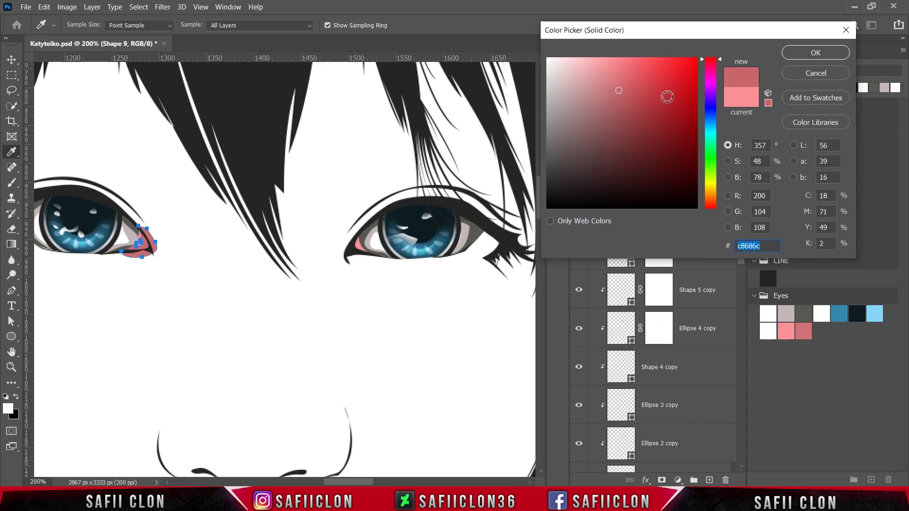
click(806, 53)
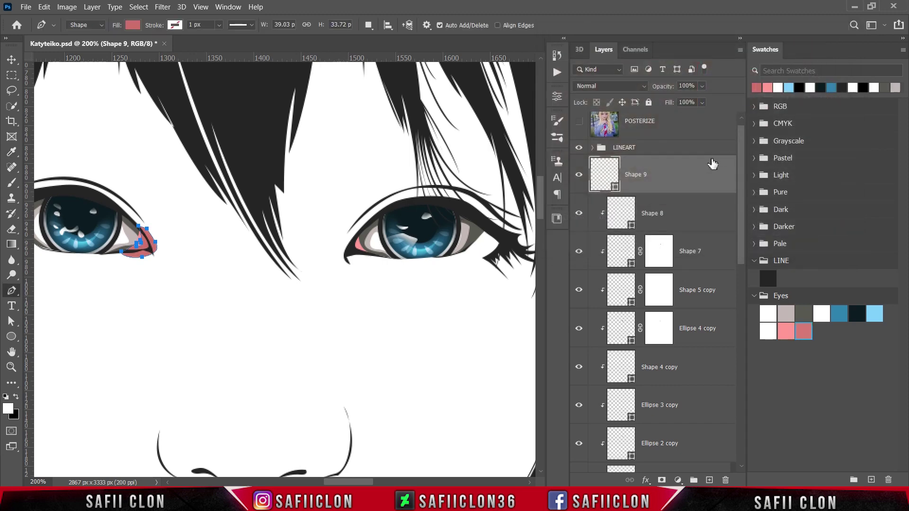
right_click(666, 176)
click(689, 216)
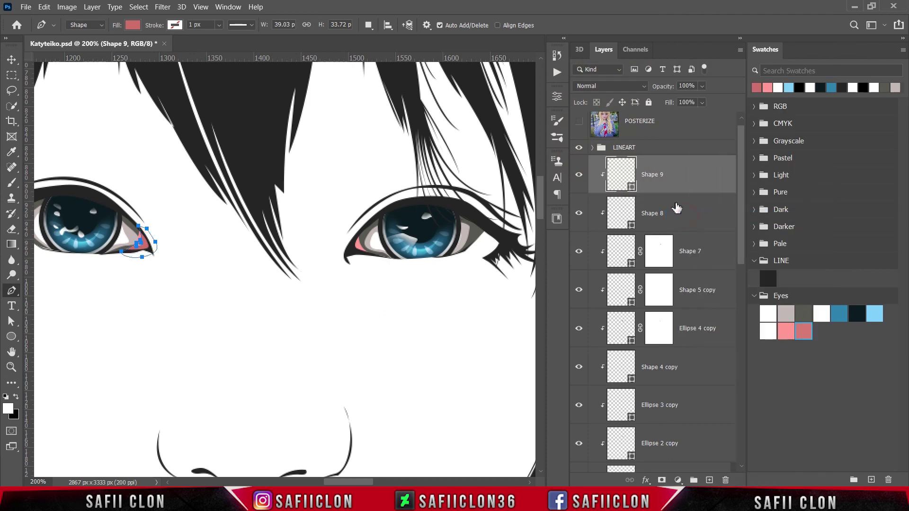
Step: Add a matching dark pink shape over the inner corner of the second eye to Shape 9 with Combine Shapes
click(369, 25)
click(383, 52)
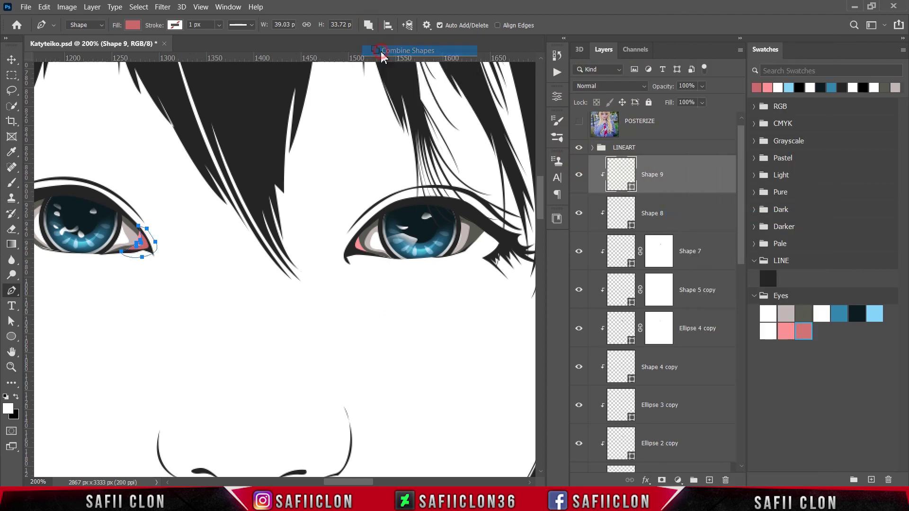
click(360, 233)
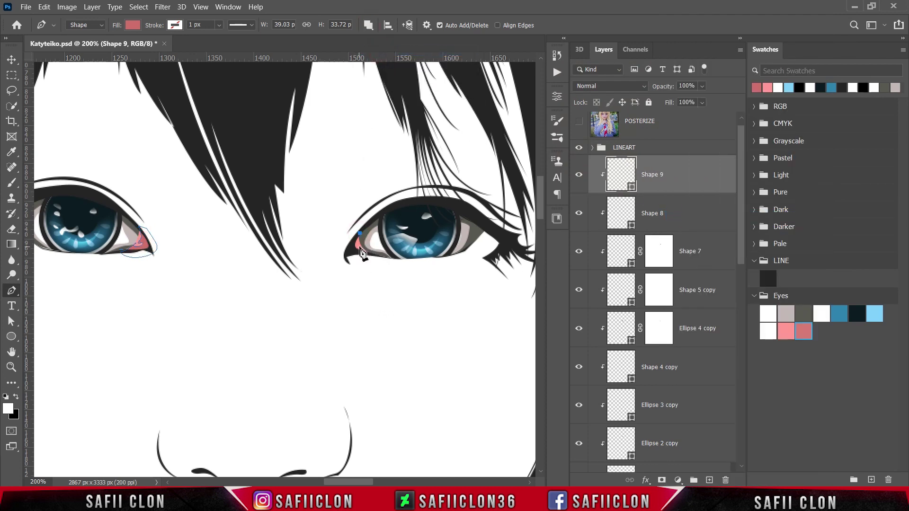
drag(360, 246, 363, 250)
drag(353, 217, 362, 212)
key(Escape)
click(578, 175)
click(579, 175)
key(Escape)
Step: Examine the colored eyes in the context of the whole illustration and of the face
key(ctrl+minus)
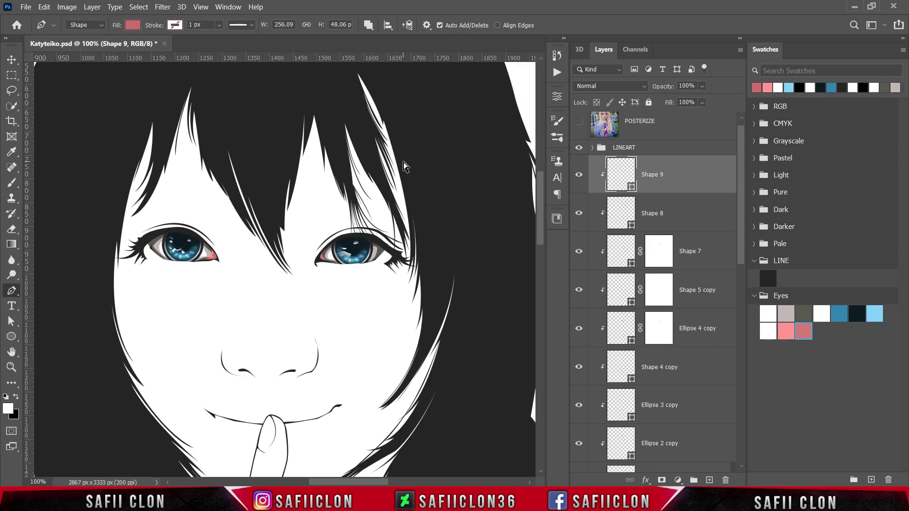
key(ctrl+minus)
key(ctrl+minus)
key(ctrl+minus)
key(ctrl+minus)
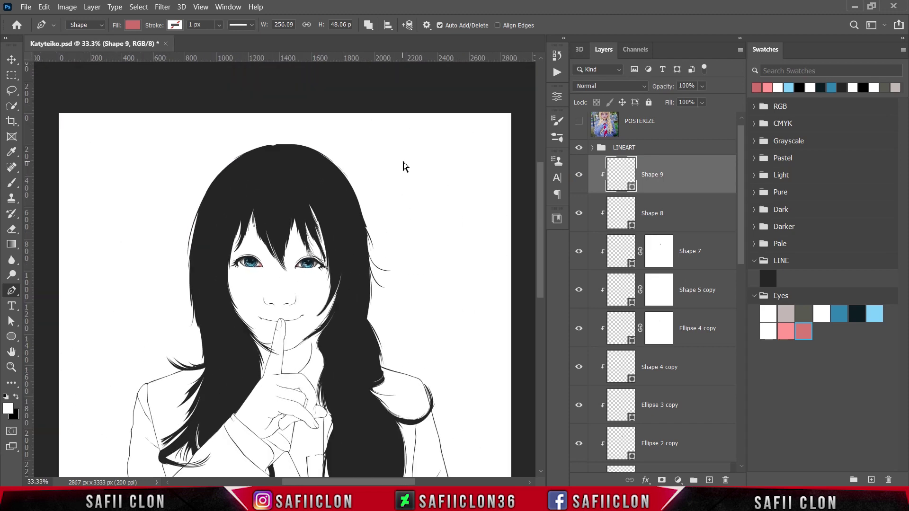
key(ctrl+plus)
key(ctrl+plus)
key(ctrl+plus)
key(ctrl+plus)
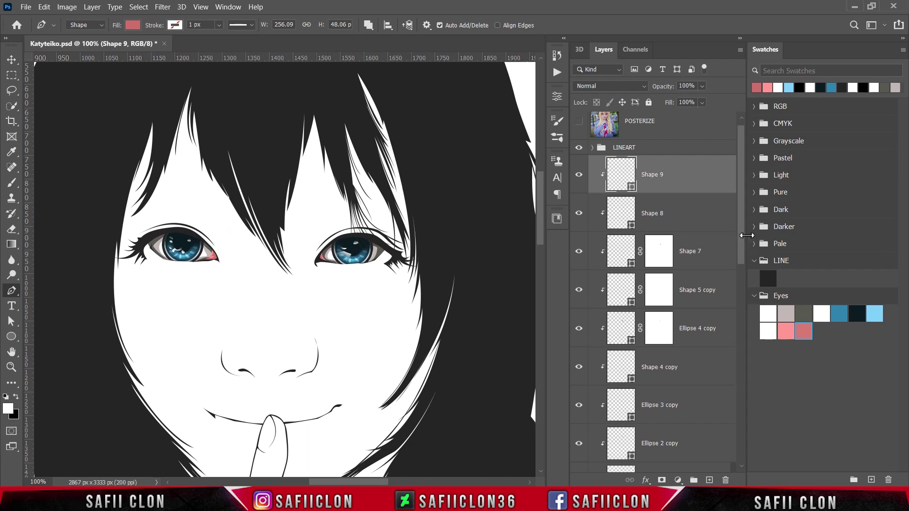
Step: Change the iris fill on the Ellipse 2 copy layer to the brighter blue 33b5d5 and copy its hex code
drag(741, 234, 741, 265)
click(579, 212)
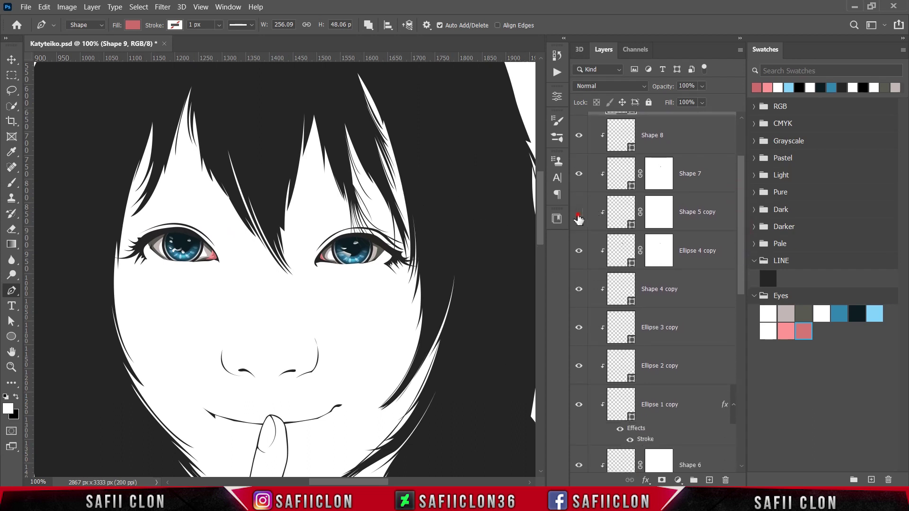
click(579, 251)
click(579, 367)
click(579, 367)
click(658, 374)
double_click(634, 378)
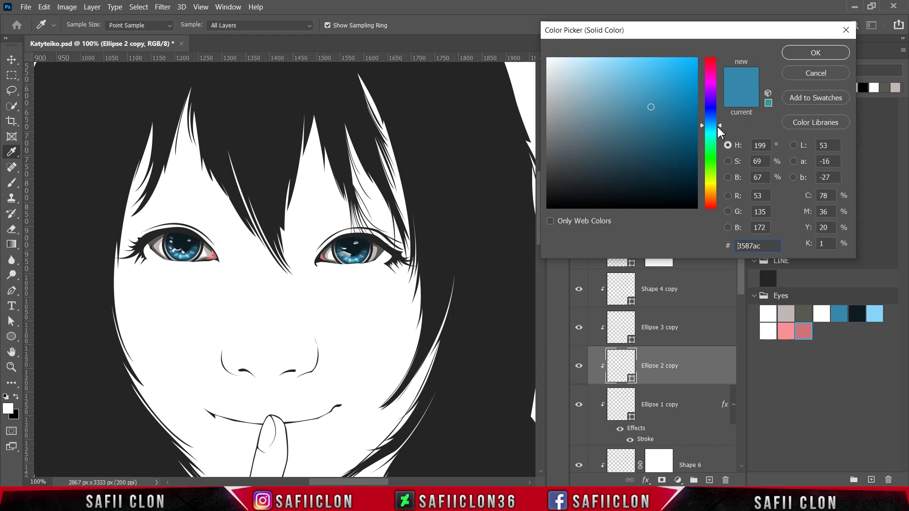
drag(719, 126, 719, 128)
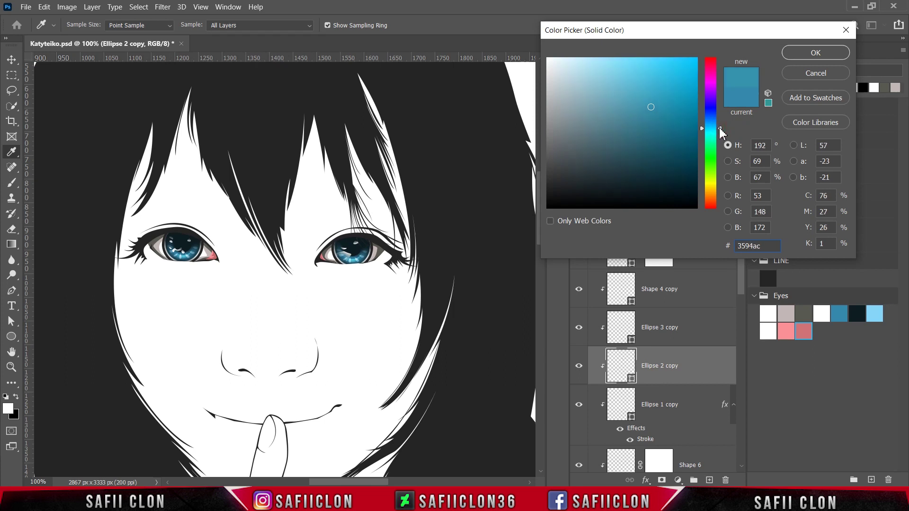
drag(652, 107, 663, 82)
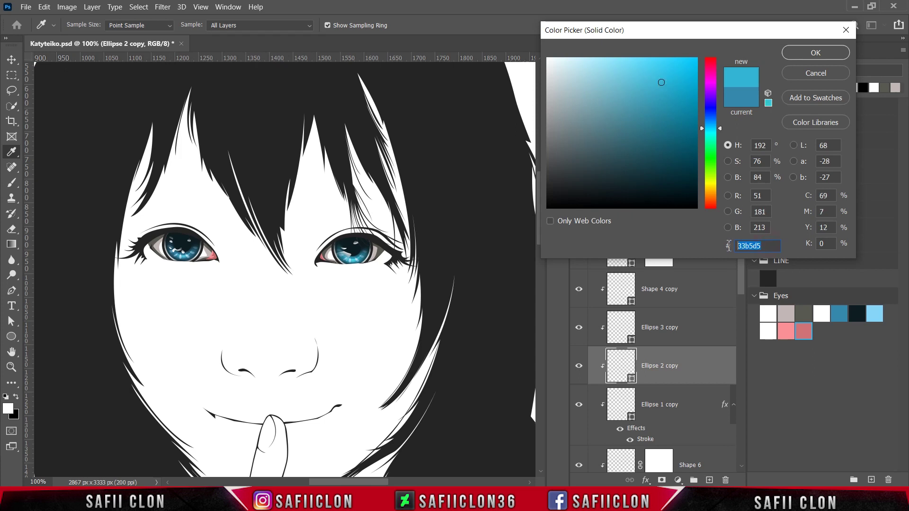
right_click(750, 245)
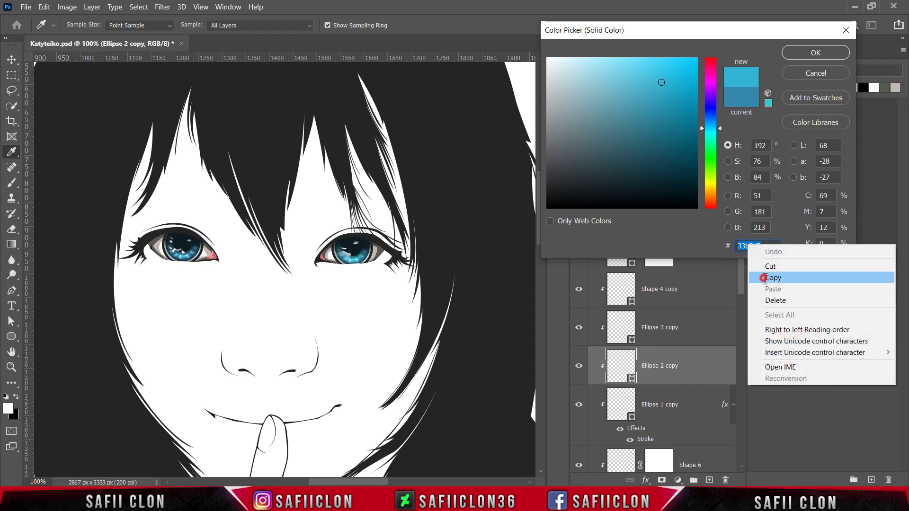
click(764, 279)
click(808, 54)
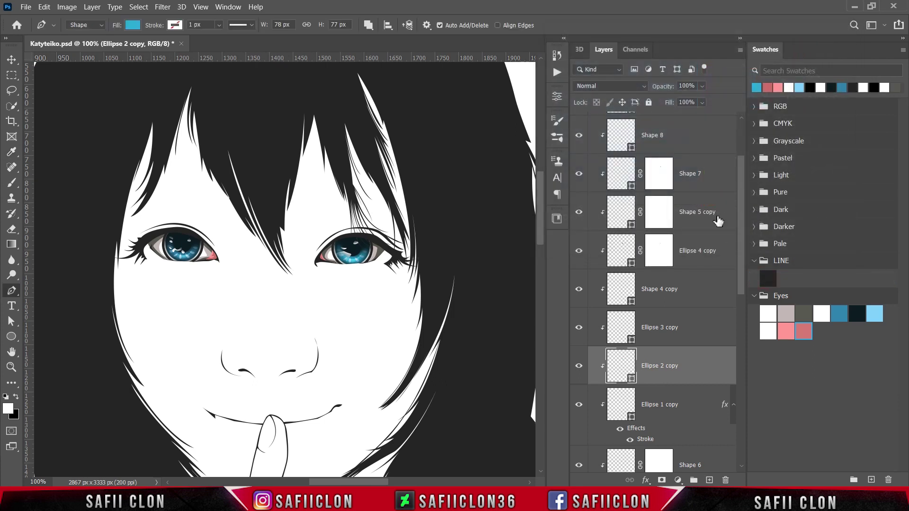
Step: Apply the copied blue 33b5d5 as the iris fill on the Ellipse 2 layer
drag(741, 232, 744, 356)
click(684, 341)
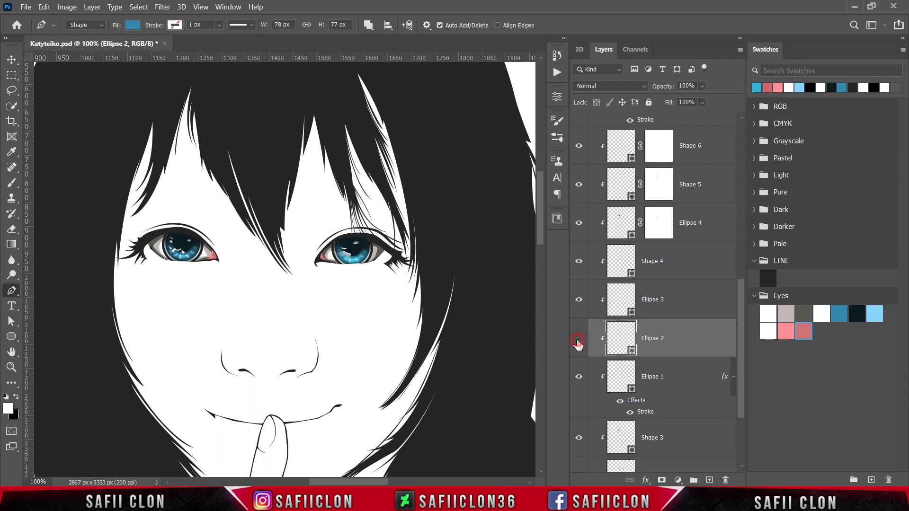
click(579, 339)
click(578, 340)
double_click(632, 353)
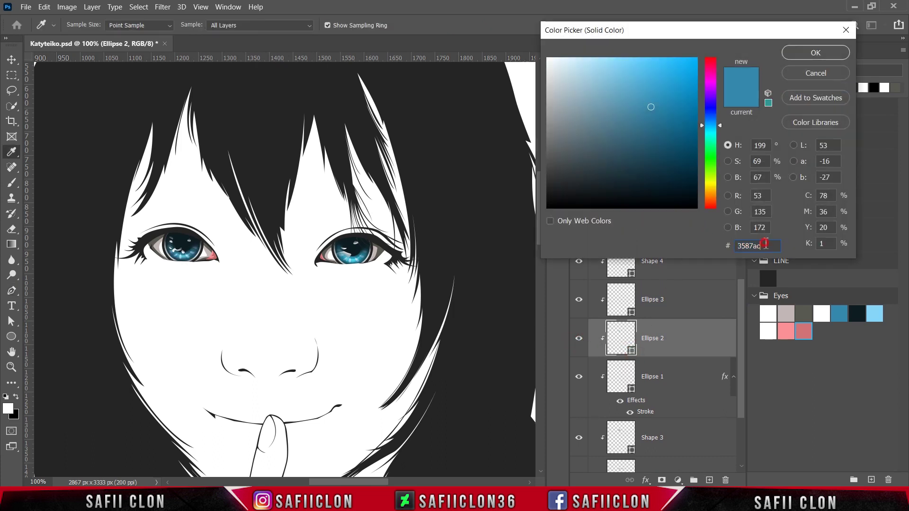
right_click(743, 246)
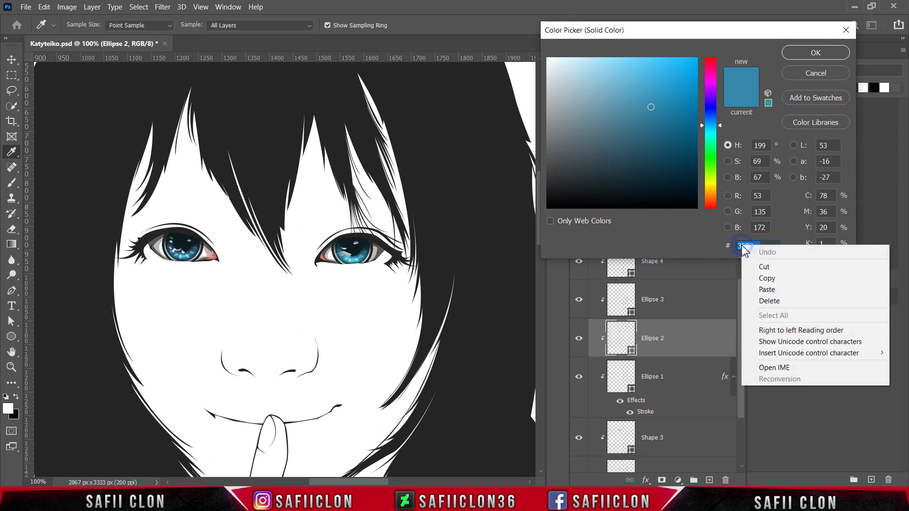
click(765, 290)
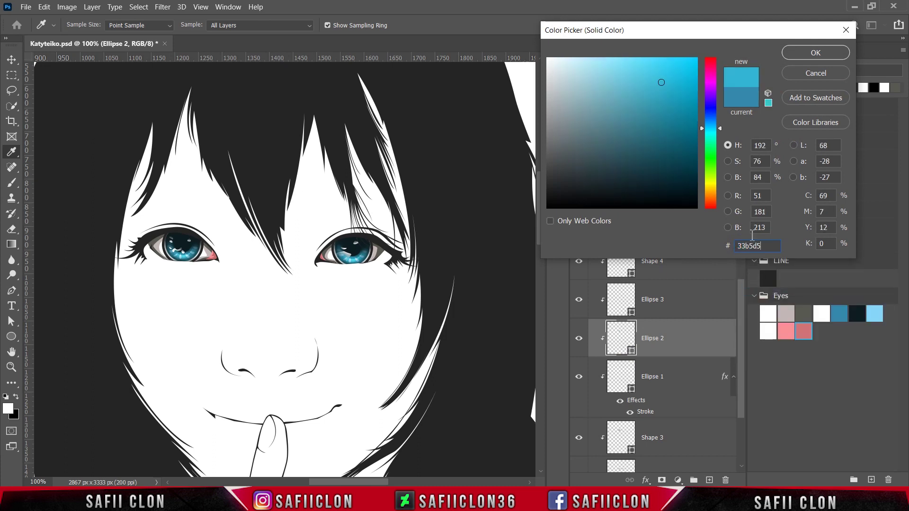
click(816, 53)
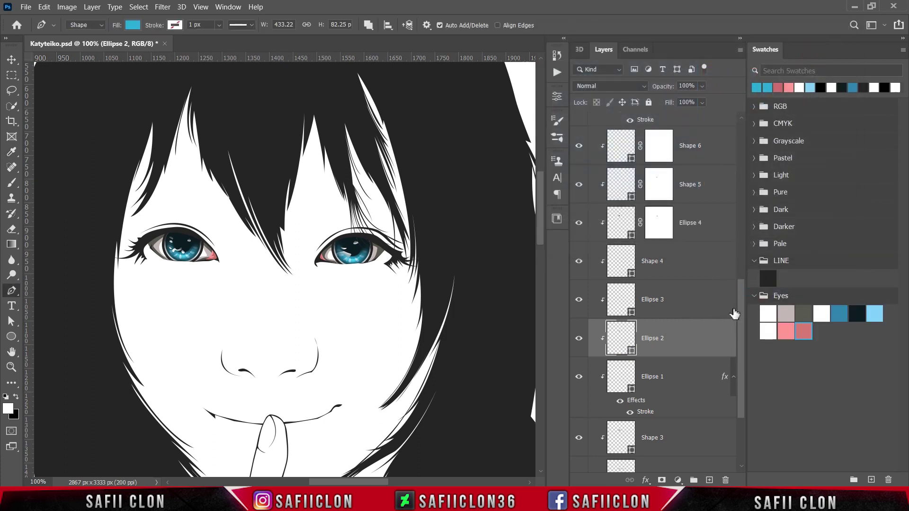
Step: Identify the iris highlight on the Shape 4 layer, change its fill to the lighter blue a4e2fe and copy the hex code
drag(741, 314, 742, 284)
click(677, 349)
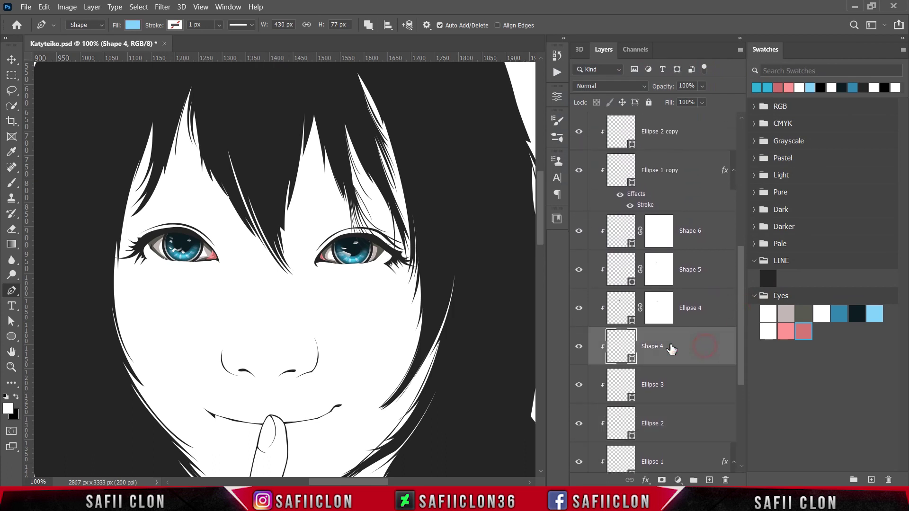
click(579, 347)
click(579, 348)
click(578, 308)
click(579, 309)
click(579, 347)
click(579, 347)
double_click(634, 359)
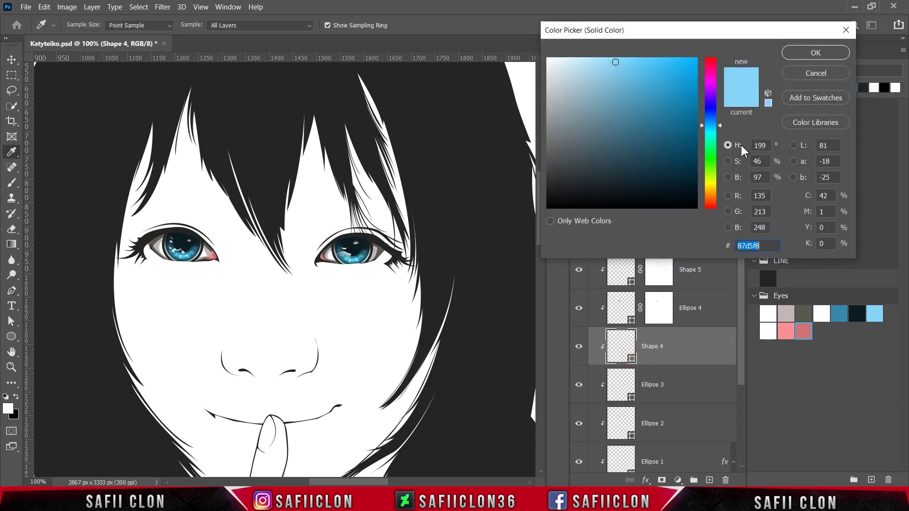
mouse_move(615, 63)
mouse_down()
mouse_move(599, 58)
mouse_move(678, 61)
mouse_move(600, 58)
mouse_up()
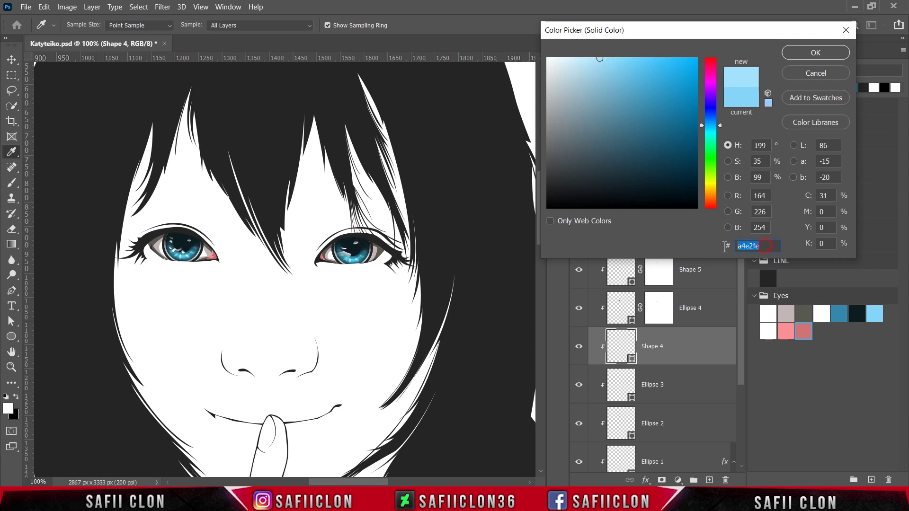
right_click(744, 247)
click(762, 280)
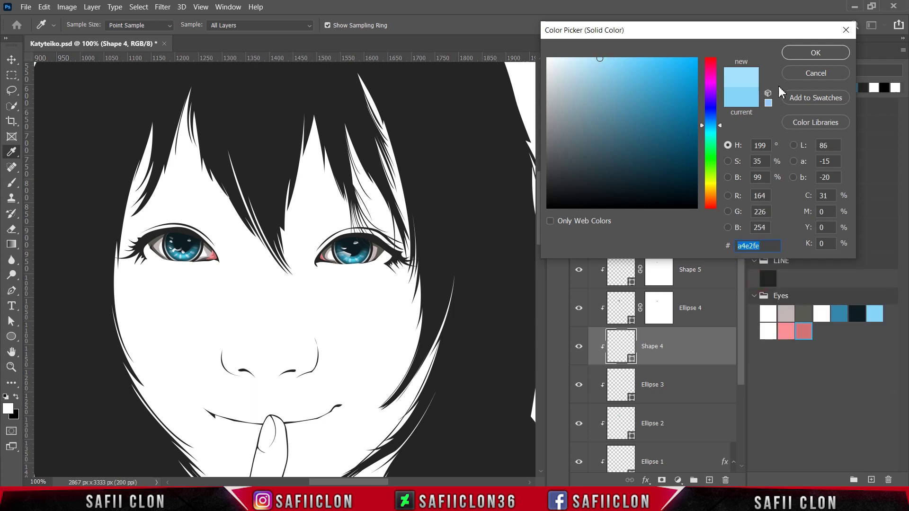
click(791, 55)
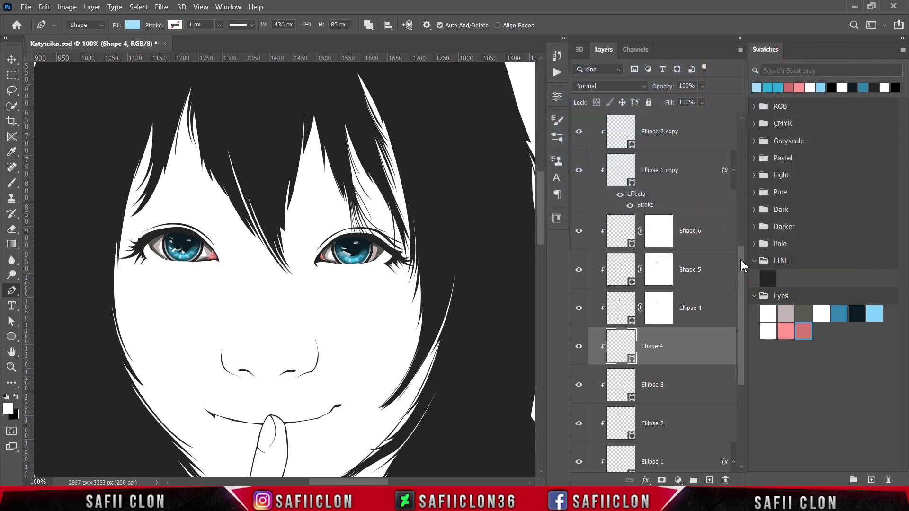
Step: Apply the copied light blue a4e2fe as the fill of the matching iris highlight on the Shape 4 copy layer
drag(742, 265, 741, 191)
click(590, 251)
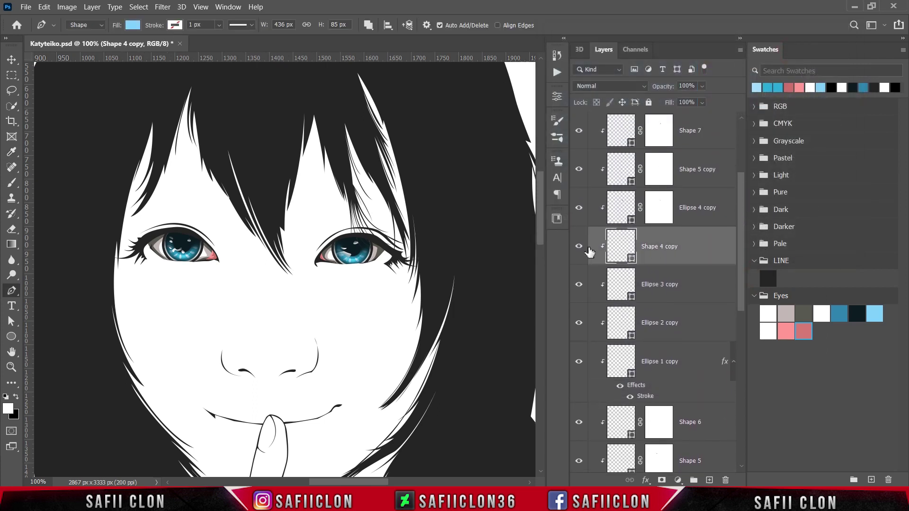
click(582, 248)
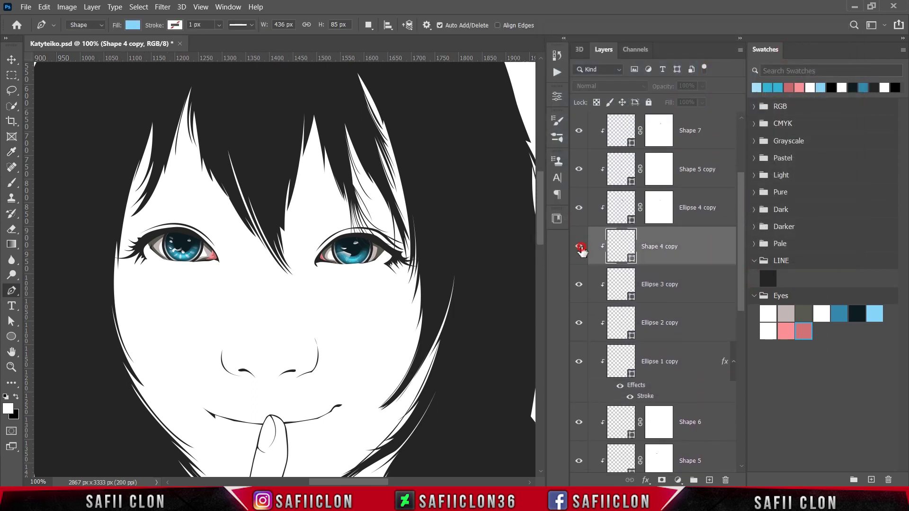
double_click(632, 260)
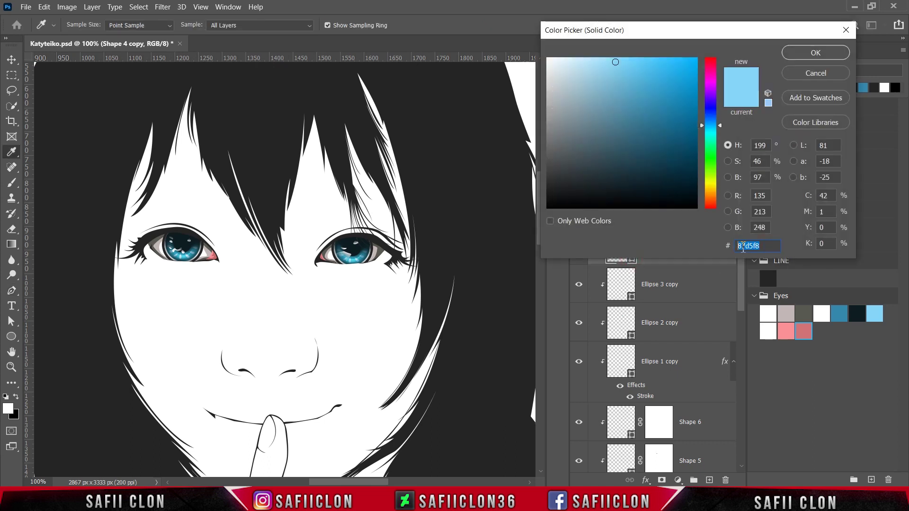
right_click(744, 246)
click(768, 292)
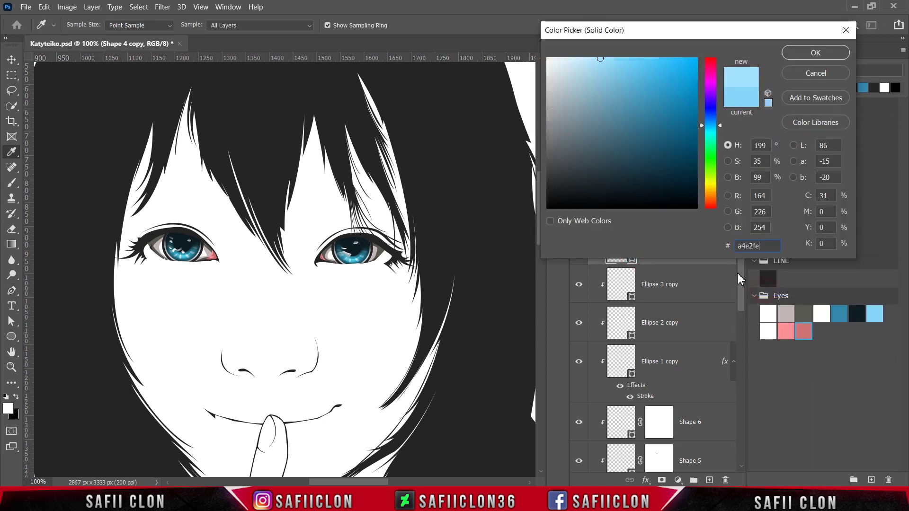
click(810, 52)
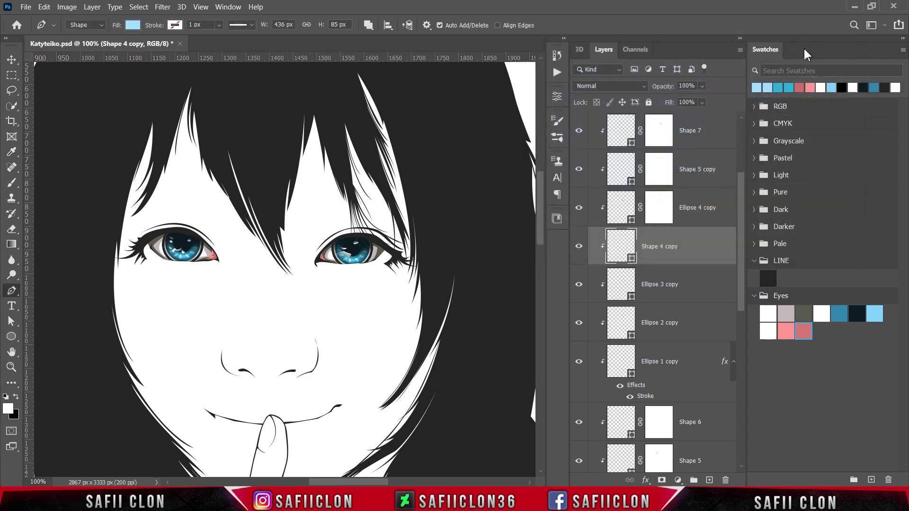
Step: Group all the eye layers from Shape 9 down to Shape 1 into a new group named EYES
scroll(503, 194, down, 5)
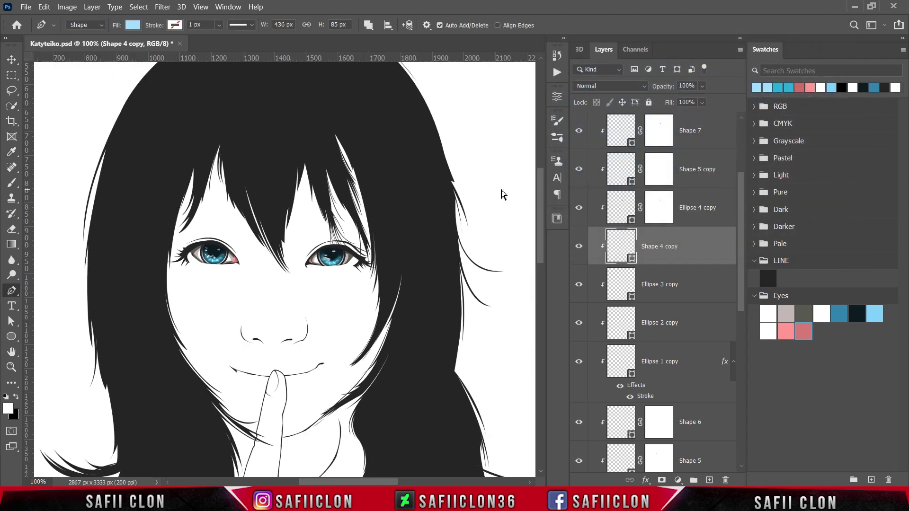
scroll(503, 194, up, 4)
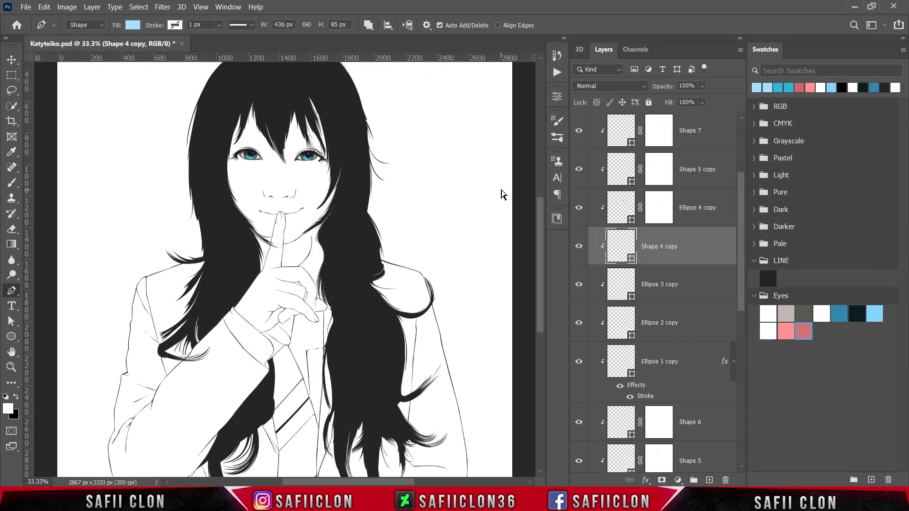
scroll(503, 194, up, 3)
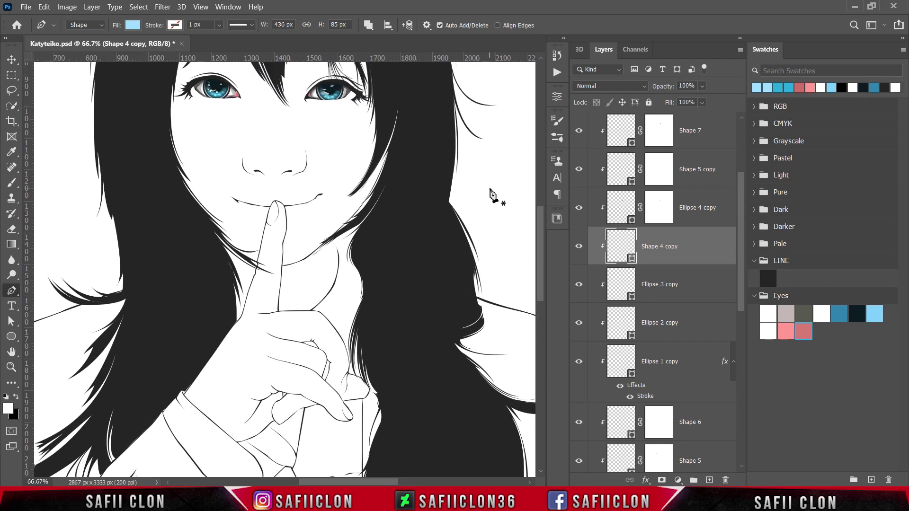
drag(742, 194, 741, 116)
click(686, 187)
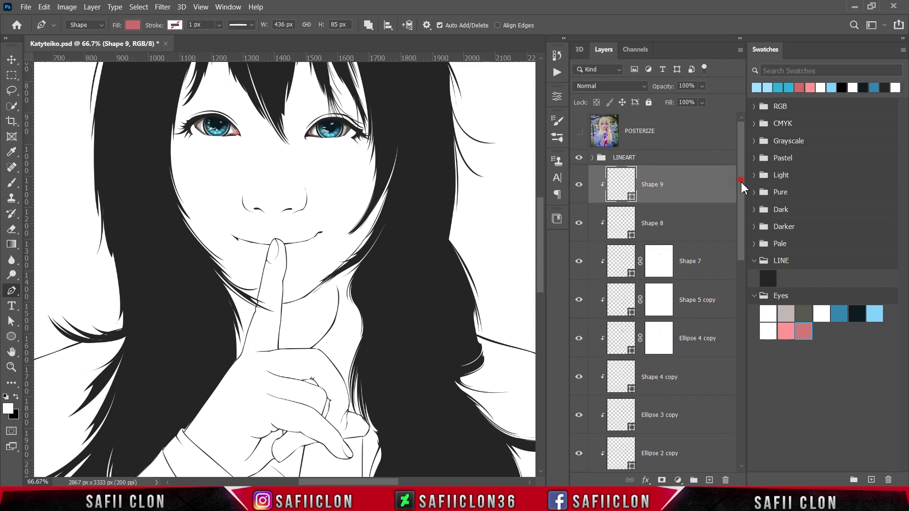
scroll(733, 190, down, 10)
scroll(733, 388, down, 1)
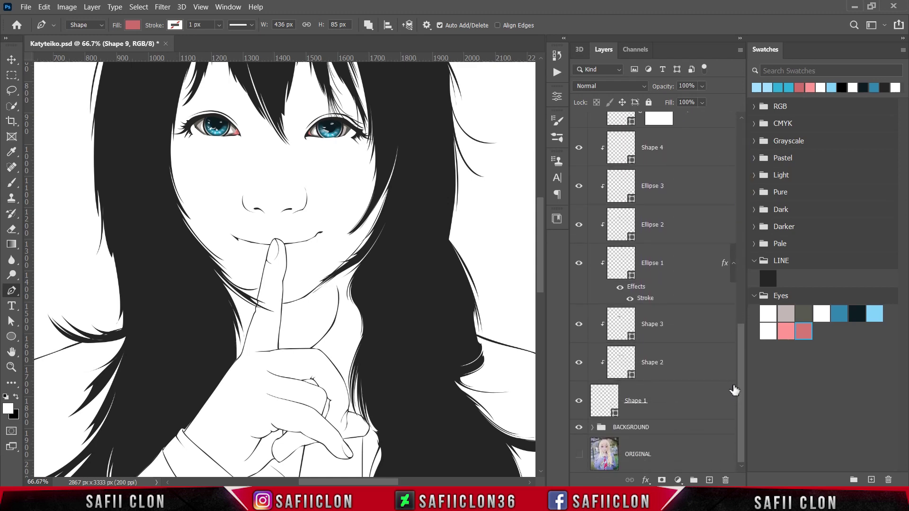
shift+click(674, 402)
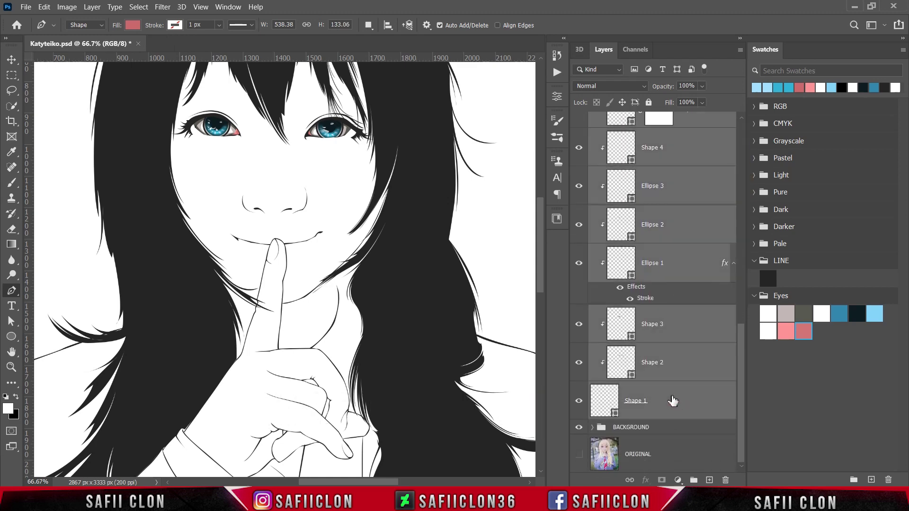
right_click(673, 400)
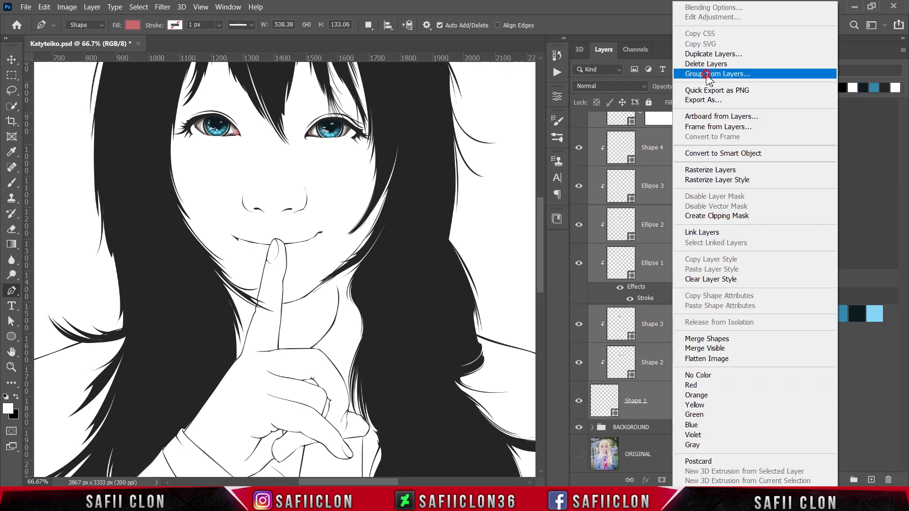
click(718, 74)
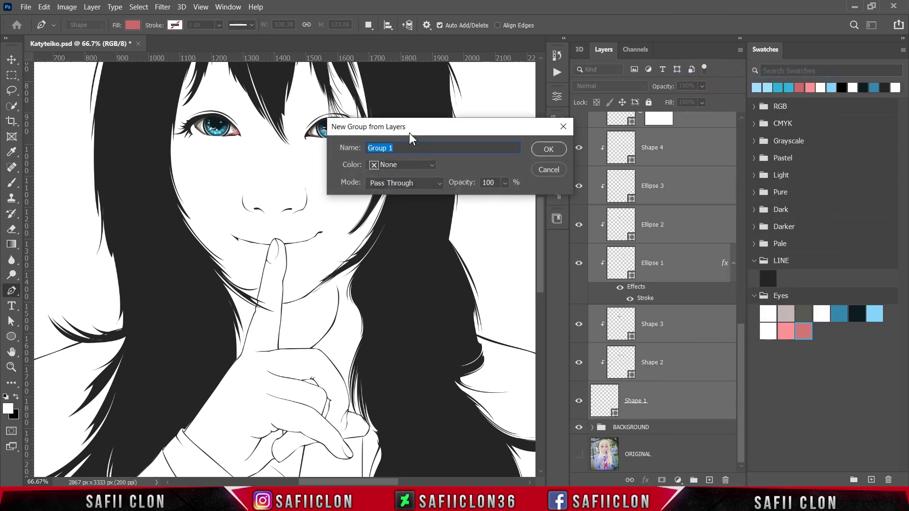
text(EYES)
click(547, 149)
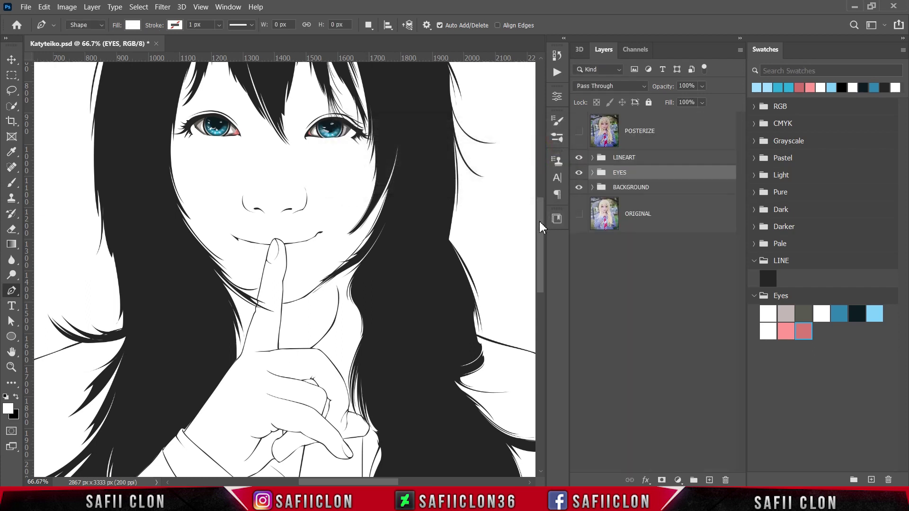
Step: Compare the illustration with the EYES group hidden and shown, leave it visible and save the document
drag(543, 227, 540, 207)
click(579, 173)
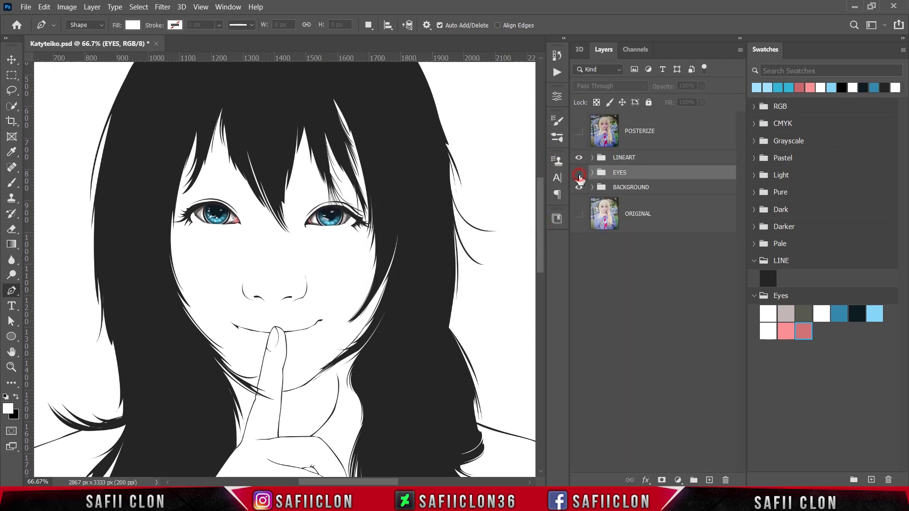
click(579, 173)
click(579, 173)
click(580, 174)
click(579, 173)
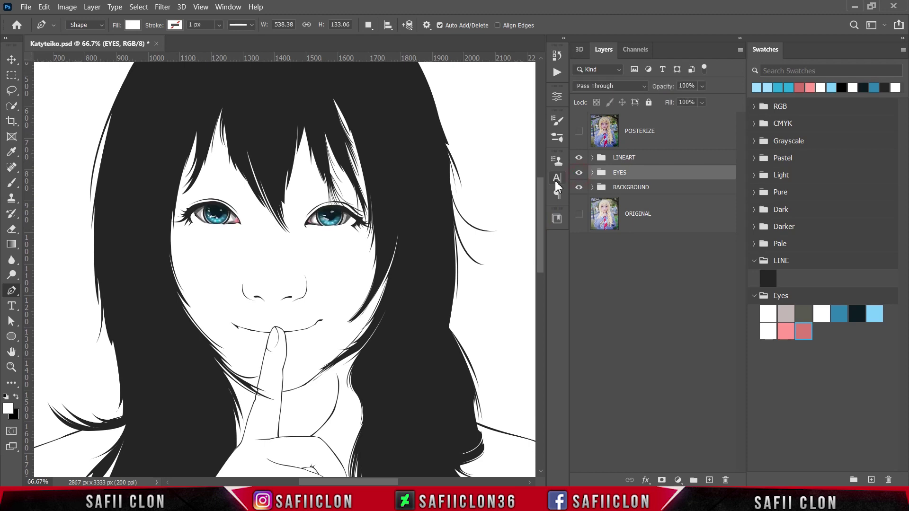
key(ctrl+s)
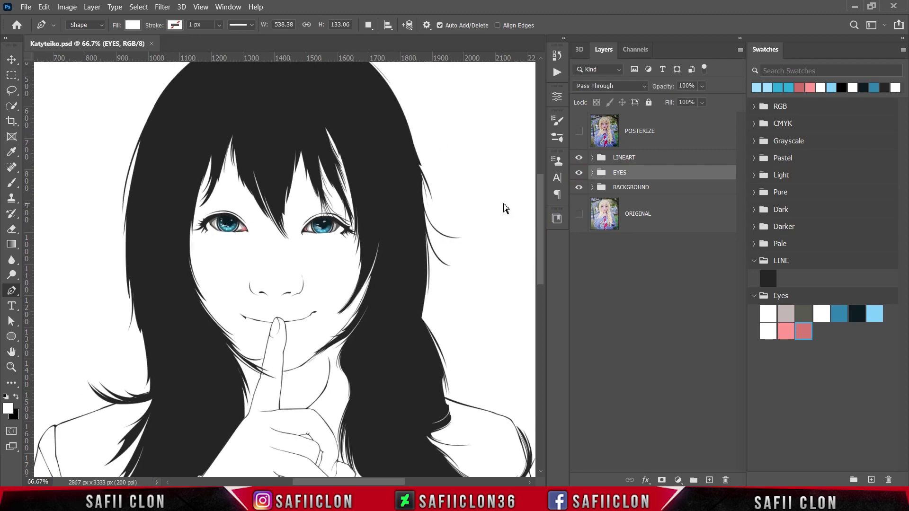
key(ctrl+minus)
key(ctrl+minus)
key(ctrl+minus)
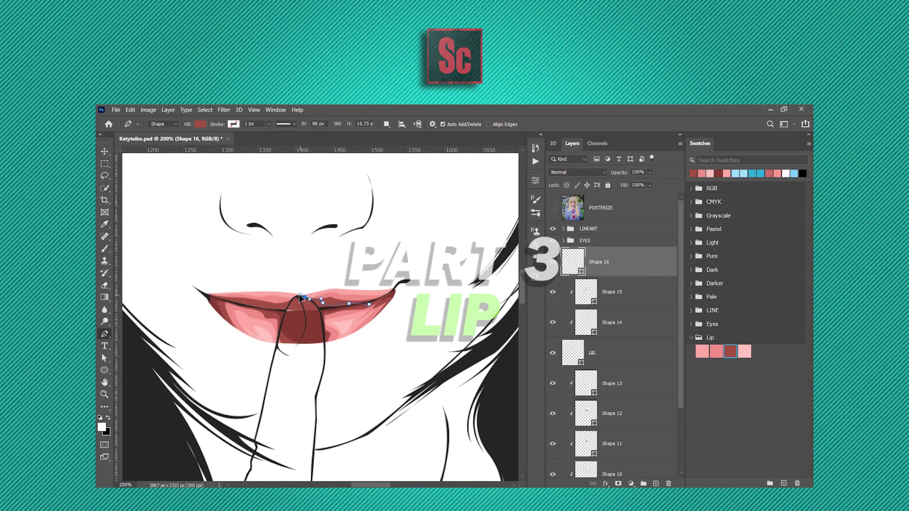
Step: Create a clipping mask for the Shape 16 layer so it clips to the lip shape beneath it
right_click(620, 262)
click(643, 274)
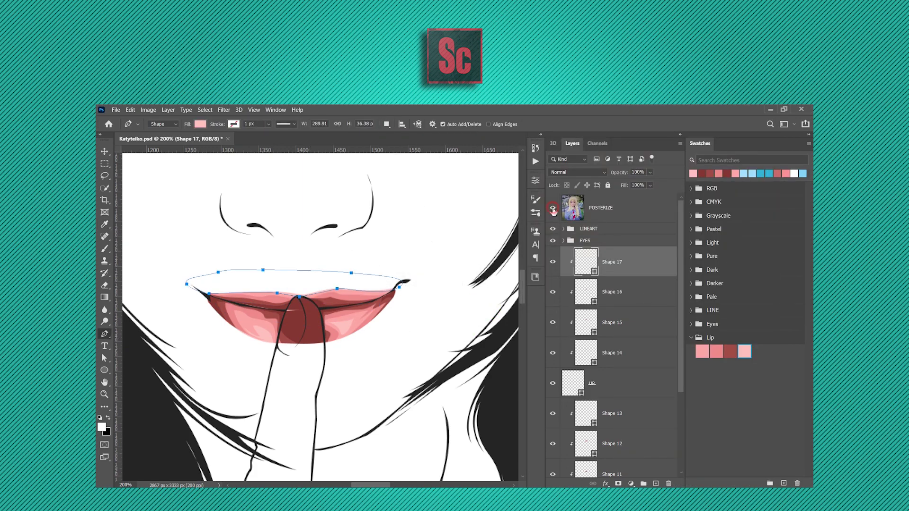